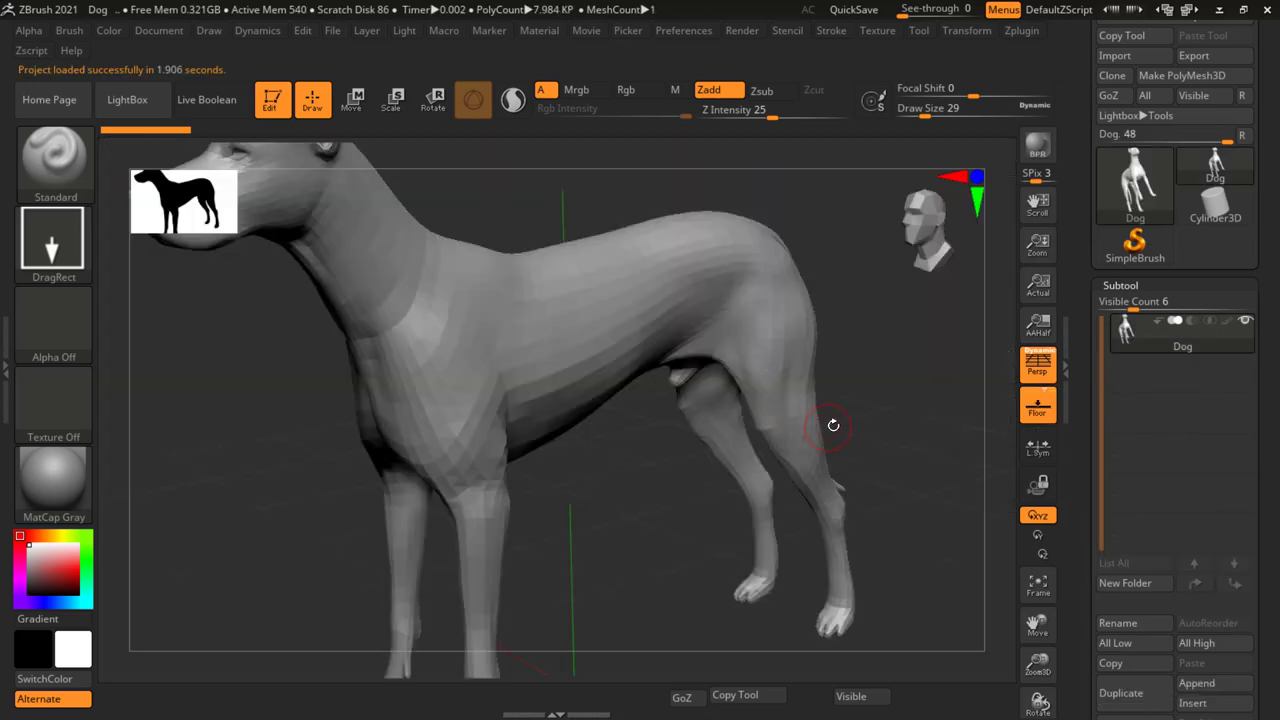
Frame the dog, turn it to a side view zoomed on the neck, and bring up the brush palette.
{"action": "key", "text": "f"}
{"action": "mouse_move", "coordinate": [833, 425]}
{"action": "left_mouse_down"}
{"action": "mouse_move", "coordinate": [751, 412]}
{"action": "mouse_move", "coordinate": [794, 400]}
{"action": "mouse_move", "coordinate": [808, 377]}
{"action": "mouse_move", "coordinate": [517, 448]}
{"action": "left_mouse_up"}
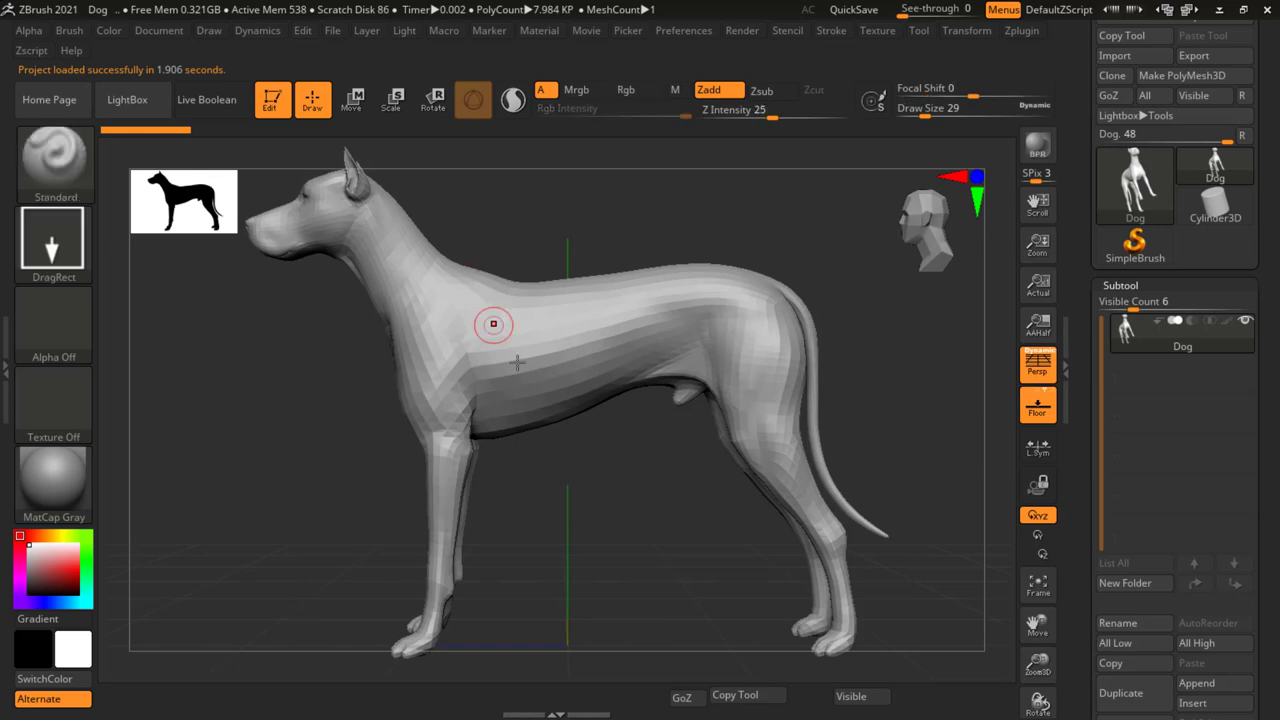
{"action": "left_click_drag", "start_coordinate": [491, 323], "coordinate": [592, 418], "text": "alt"}
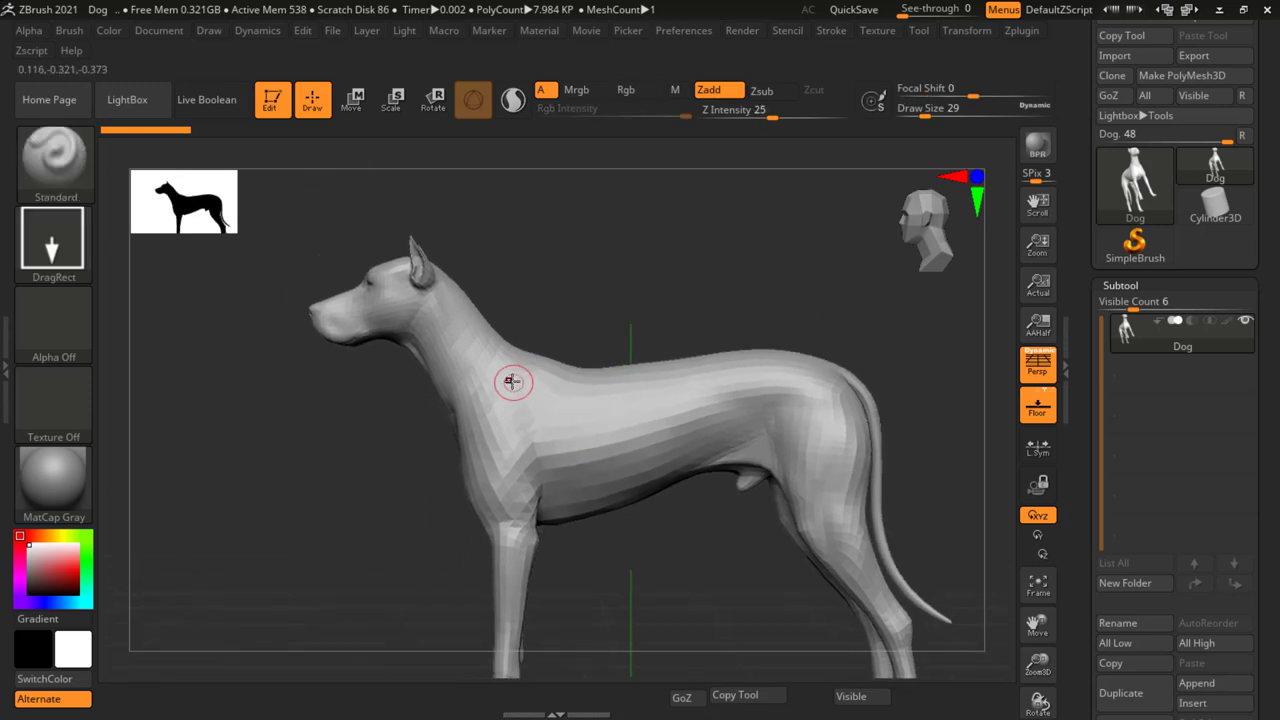
{"action": "right_click_drag", "start_coordinate": [394, 363], "coordinate": [440, 408], "text": "ctrl"}
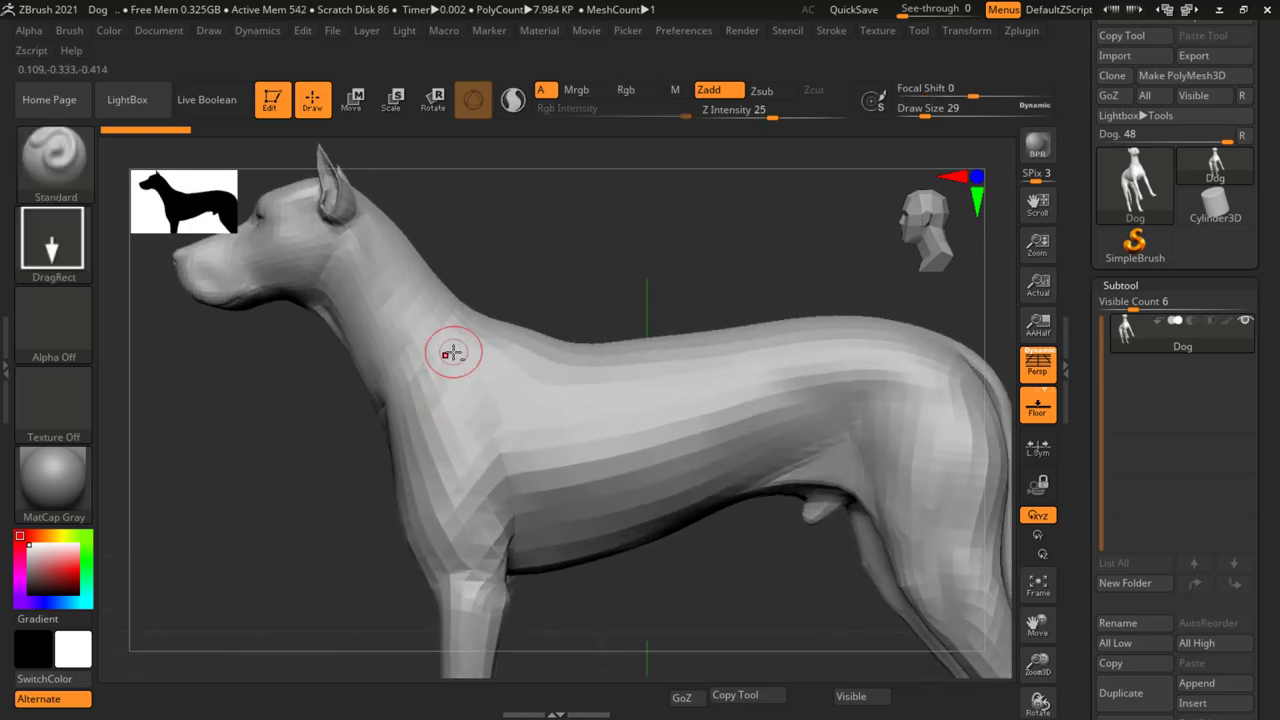
{"action": "right_click_drag", "start_coordinate": [449, 351], "coordinate": [531, 334], "text": "alt"}
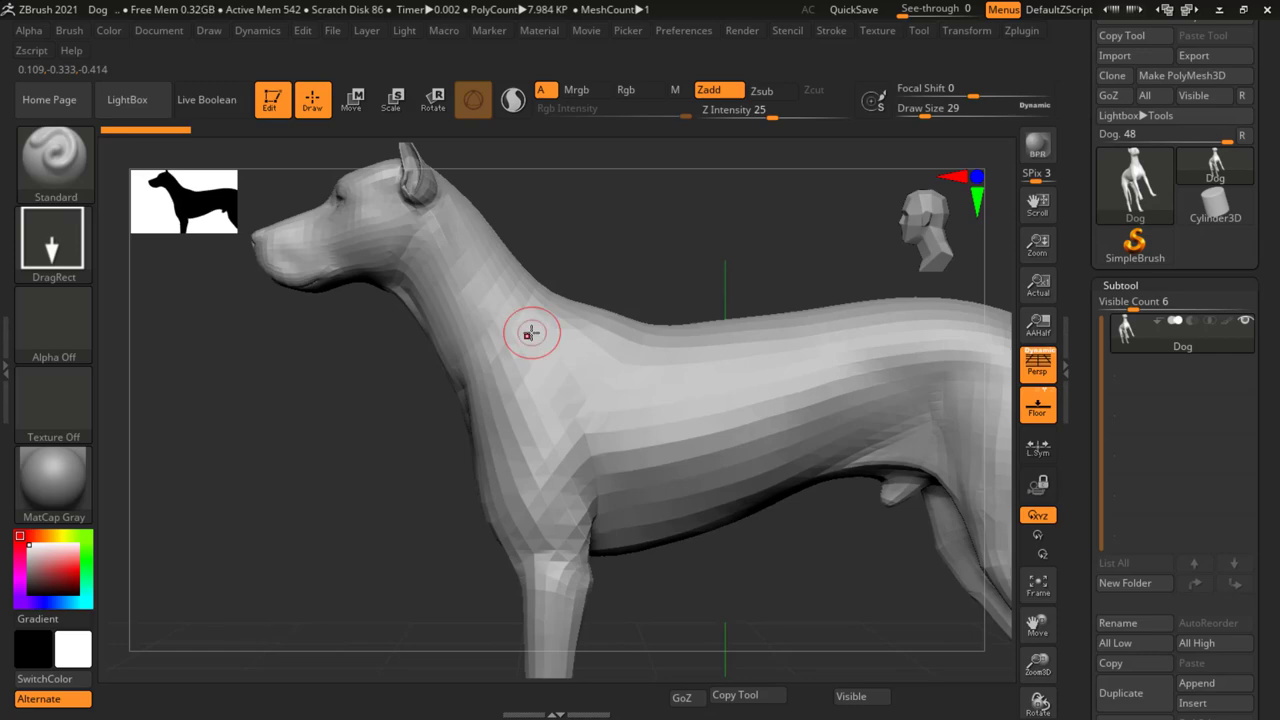
{"action": "key", "text": "b"}
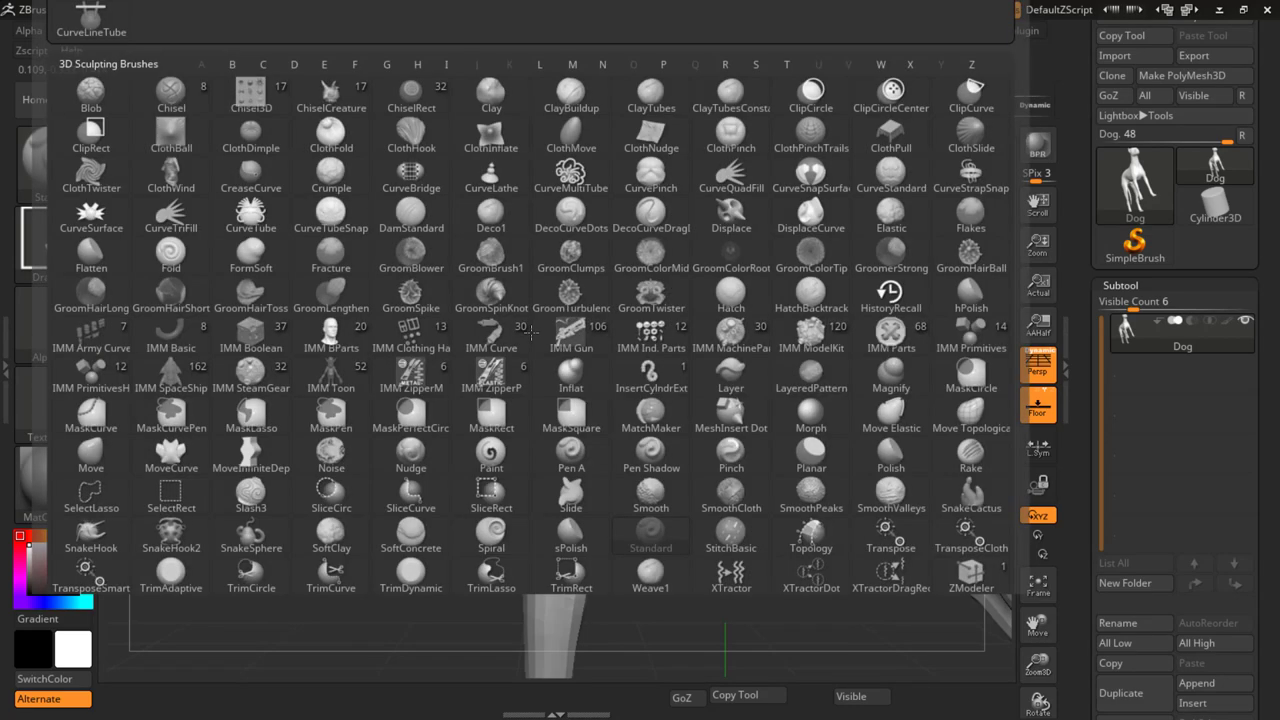
Filter the brush palette to brushes starting with C.
{"action": "key", "text": "c"}
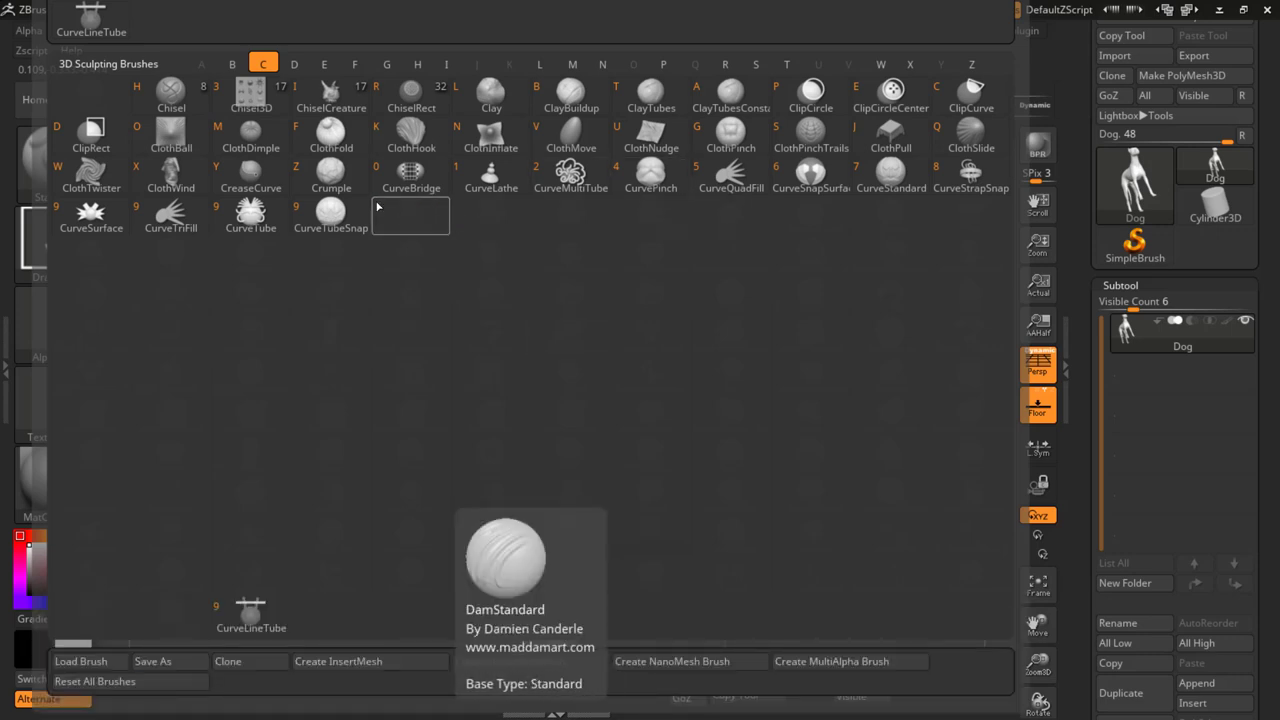
Select CurveStrapSnap and draw a strap curve from behind the ear down to the chest.
{"action": "left_click", "coordinate": [970, 174]}
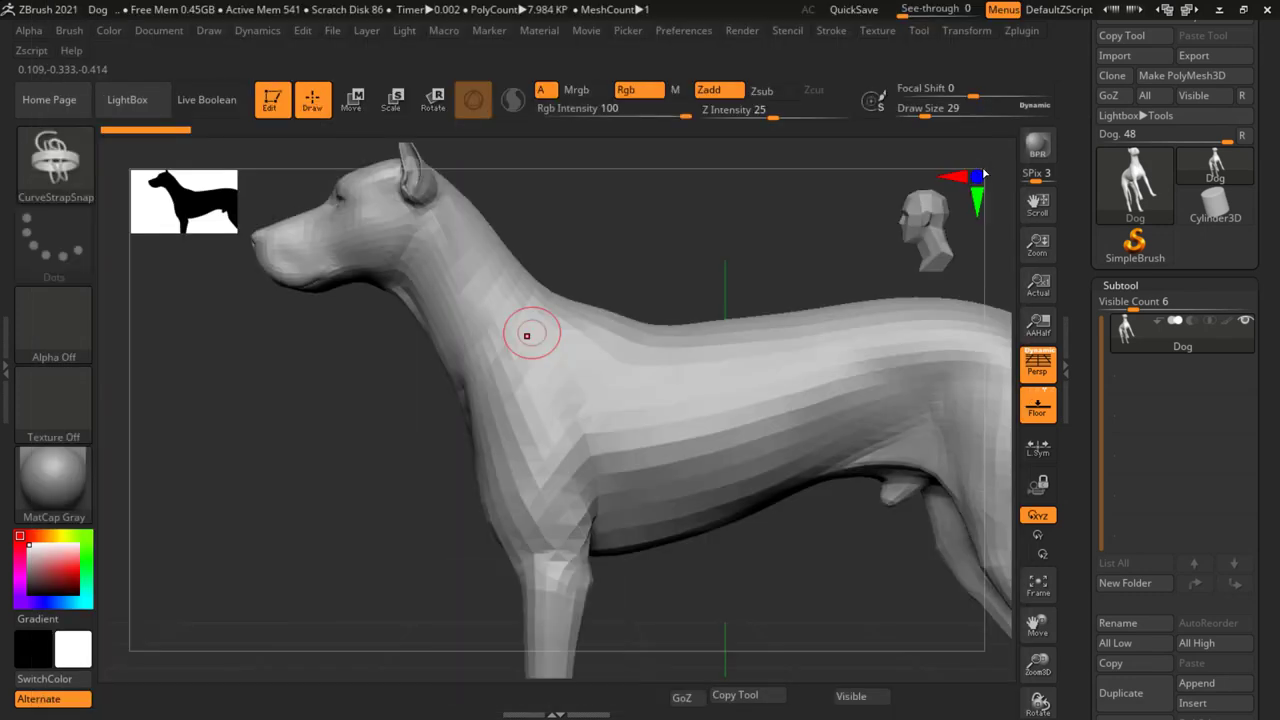
{"action": "key", "text": "f"}
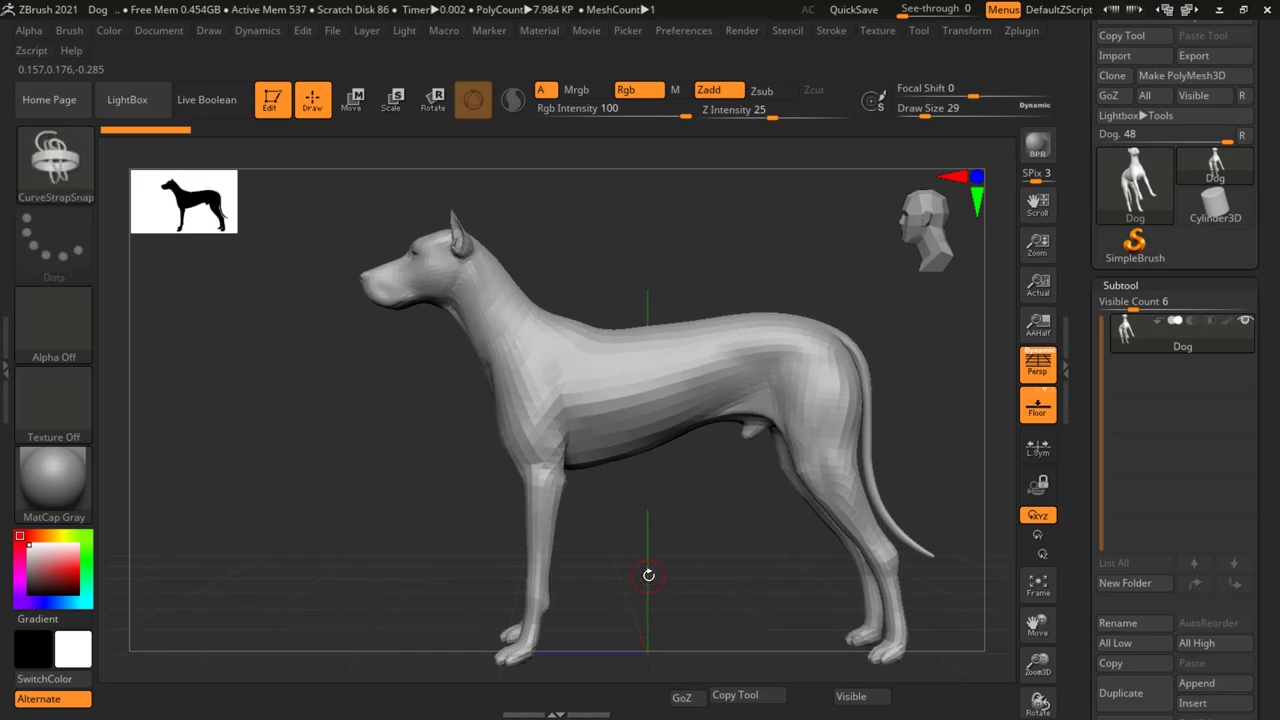
{"action": "mouse_move", "coordinate": [719, 553]}
{"action": "left_mouse_down", "text": "alt"}
{"action": "mouse_move", "coordinate": [583, 485]}
{"action": "mouse_move", "coordinate": [309, 265]}
{"action": "left_mouse_up", "text": "alt"}
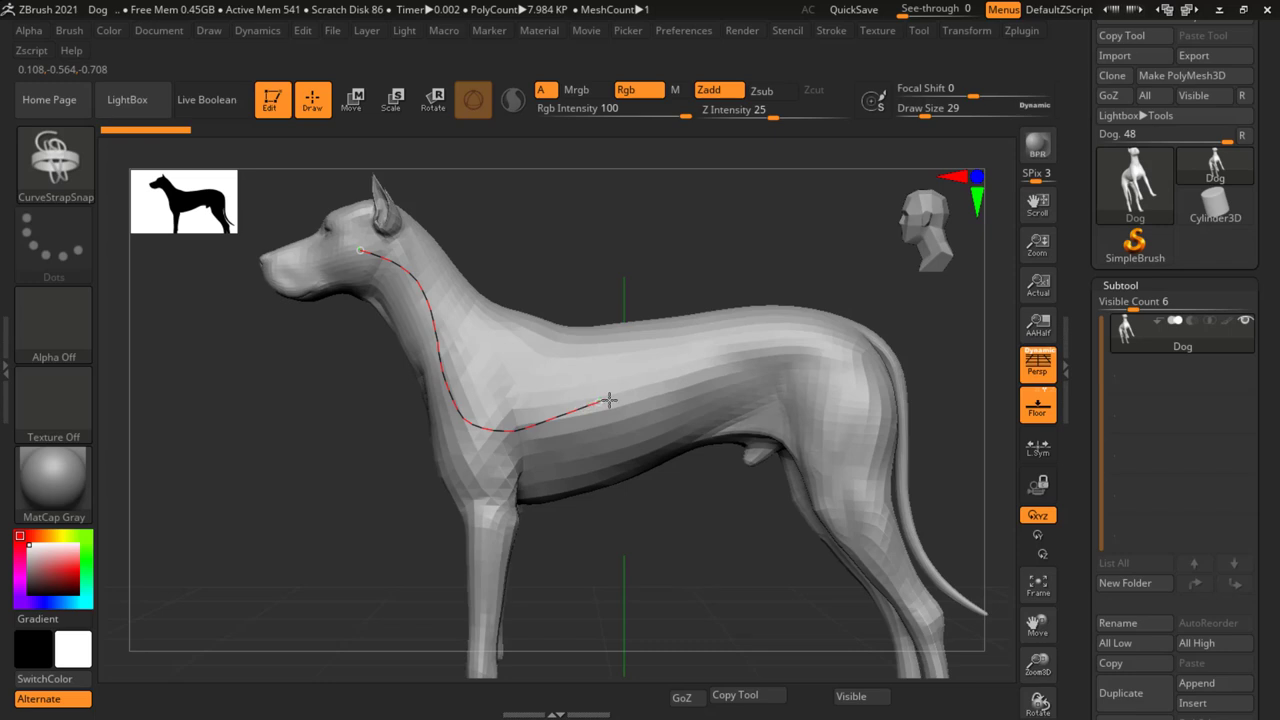
{"action": "left_click_drag", "start_coordinate": [609, 400], "coordinate": [609, 401]}
{"action": "mouse_move", "coordinate": [471, 375]}
{"action": "right_mouse_down", "text": "ctrl"}
{"action": "mouse_move", "coordinate": [494, 415]}
{"action": "mouse_move", "coordinate": [367, 225]}
{"action": "right_mouse_up", "text": "ctrl"}
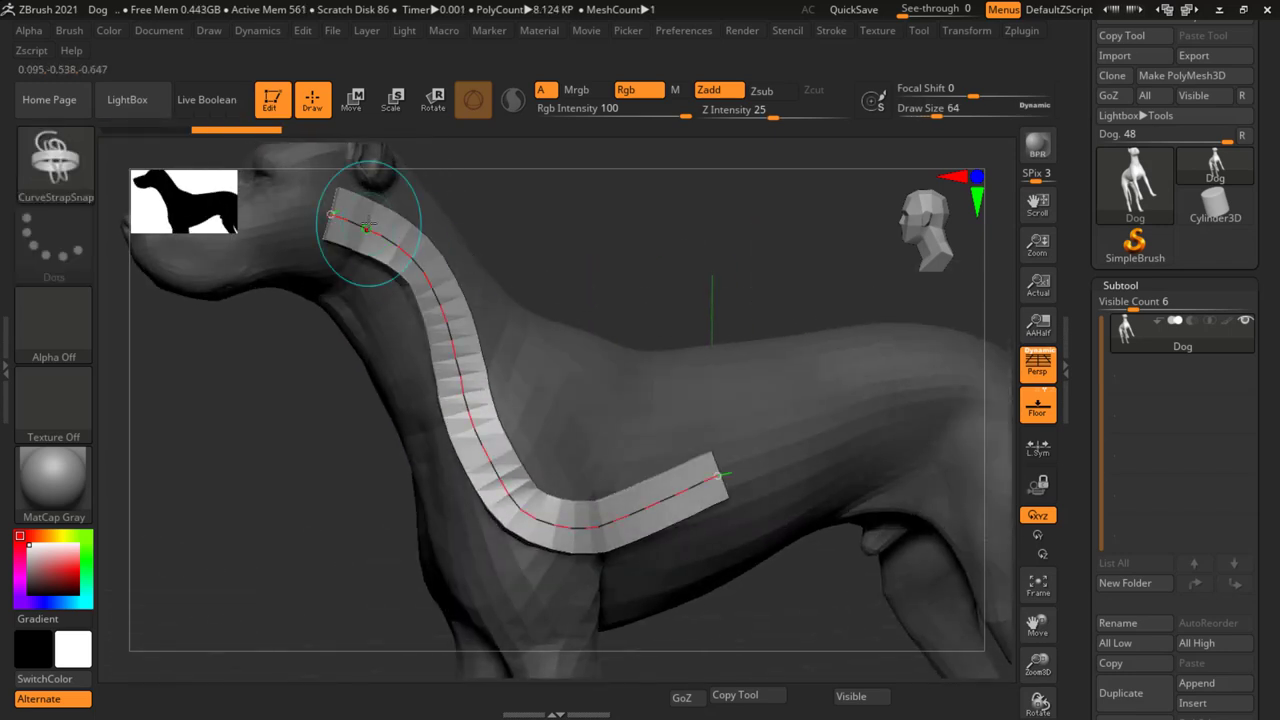
Extend the strap's end along the chest, move its start behind the ear, and reshape the chest bend.
{"action": "right_click_drag", "start_coordinate": [608, 380], "coordinate": [475, 262]}
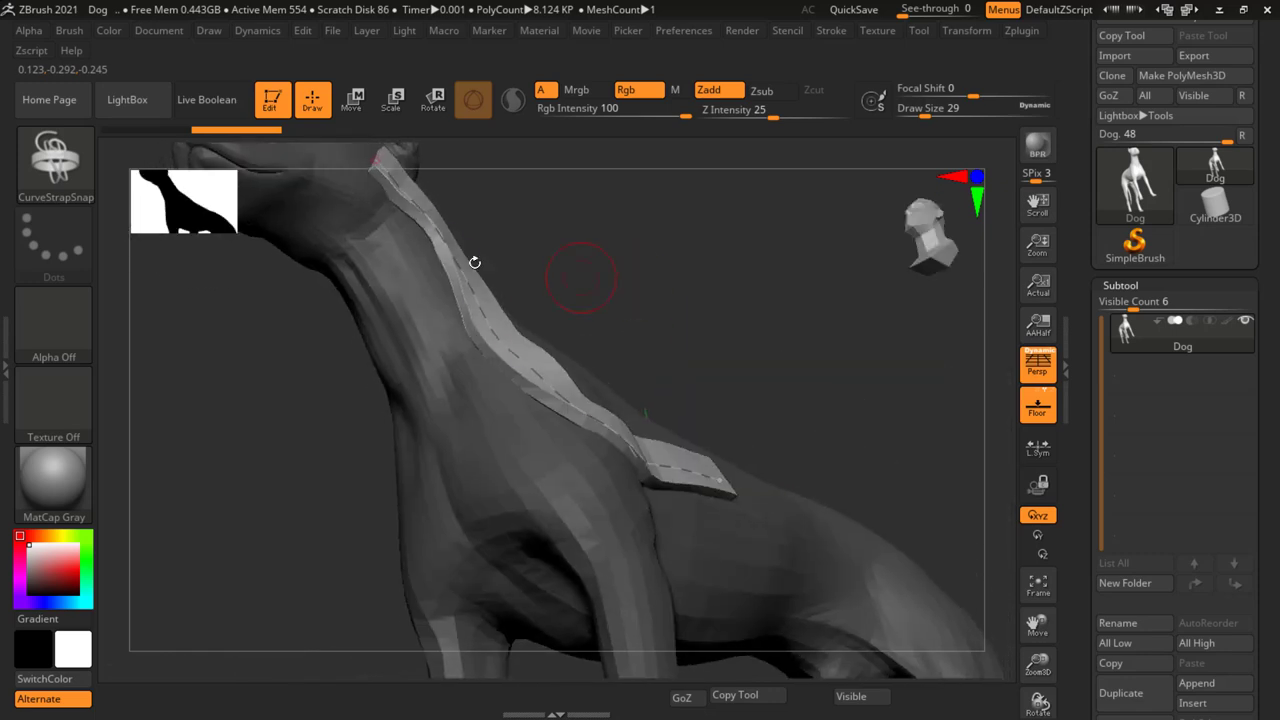
{"action": "mouse_move", "coordinate": [614, 423]}
{"action": "right_mouse_down", "text": "shift"}
{"action": "mouse_move", "coordinate": [579, 455]}
{"action": "mouse_move", "coordinate": [680, 506]}
{"action": "right_mouse_up", "text": "shift"}
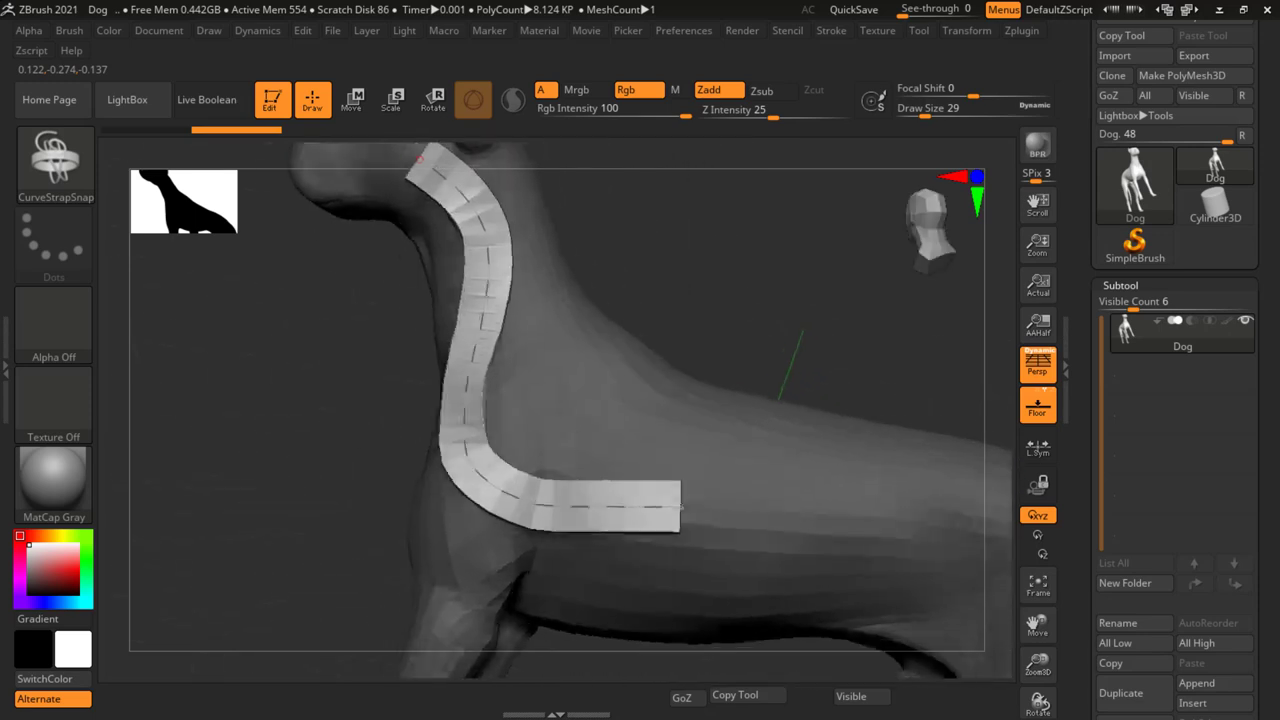
{"action": "mouse_move", "coordinate": [677, 371]}
{"action": "right_mouse_down"}
{"action": "mouse_move", "coordinate": [689, 343]}
{"action": "mouse_move", "coordinate": [320, 220]}
{"action": "right_mouse_up"}
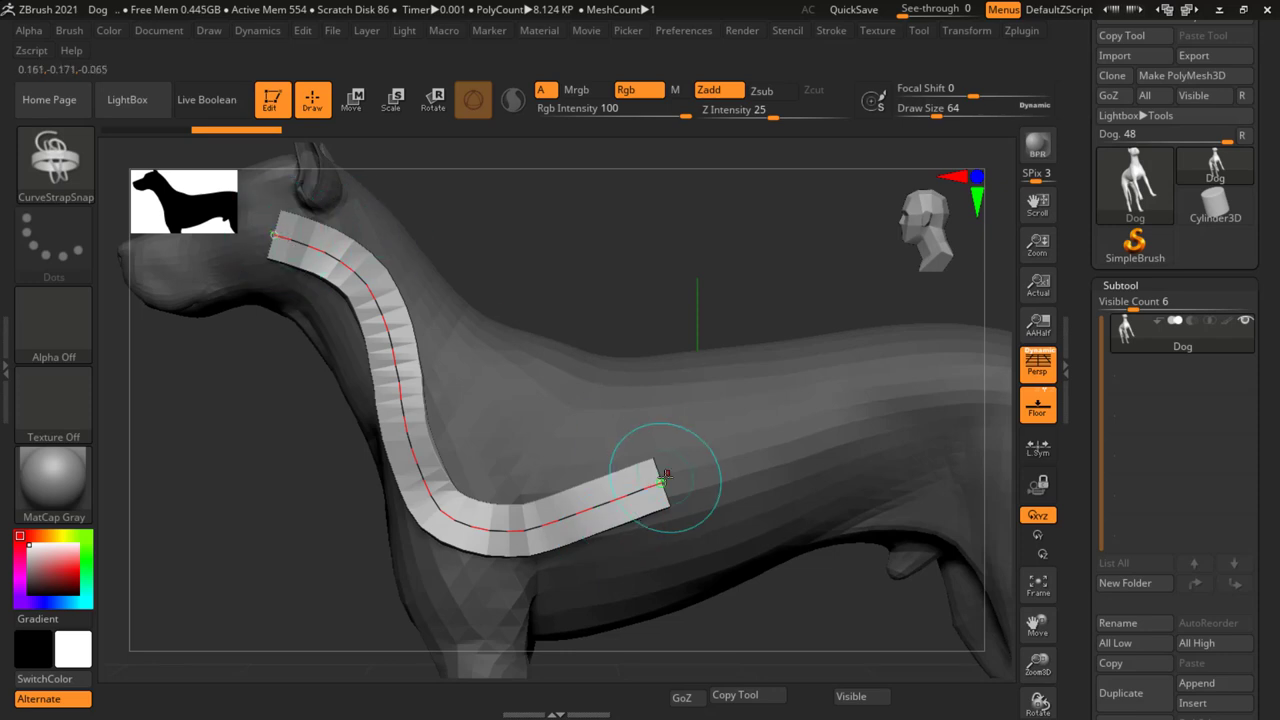
{"action": "left_click_drag", "start_coordinate": [665, 476], "coordinate": [706, 478]}
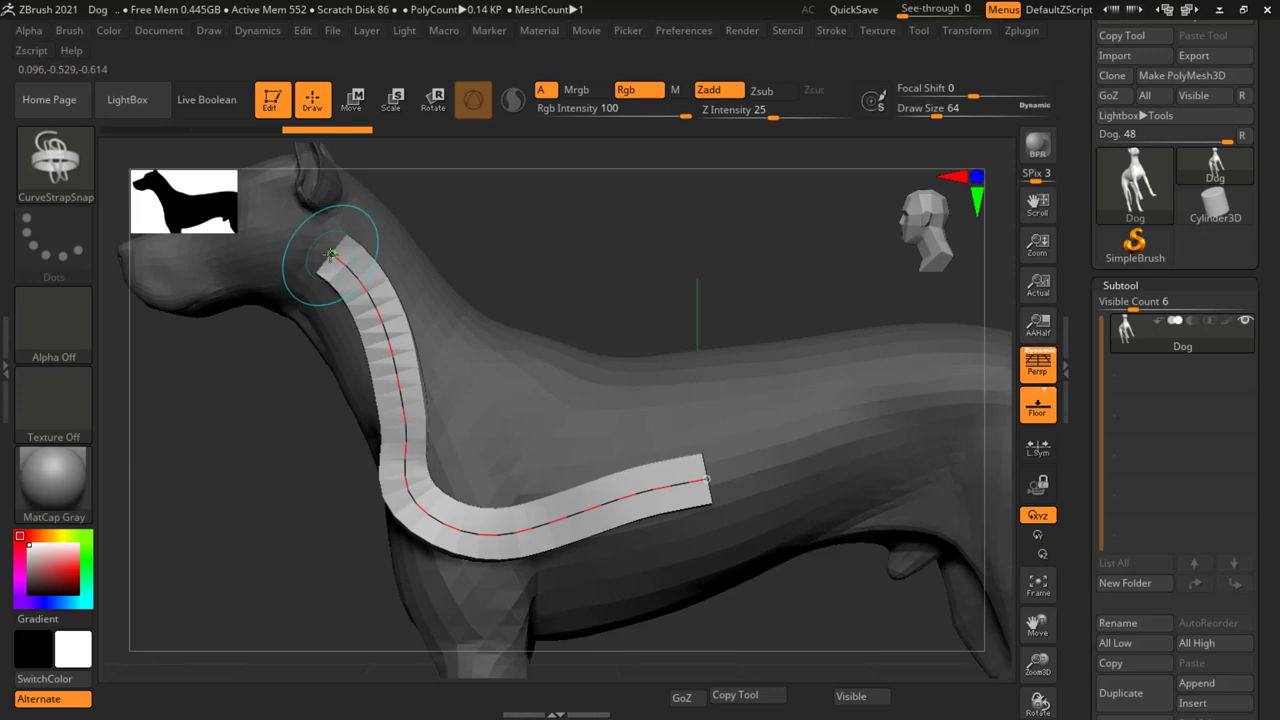
{"action": "left_click_drag", "start_coordinate": [329, 232], "coordinate": [316, 229]}
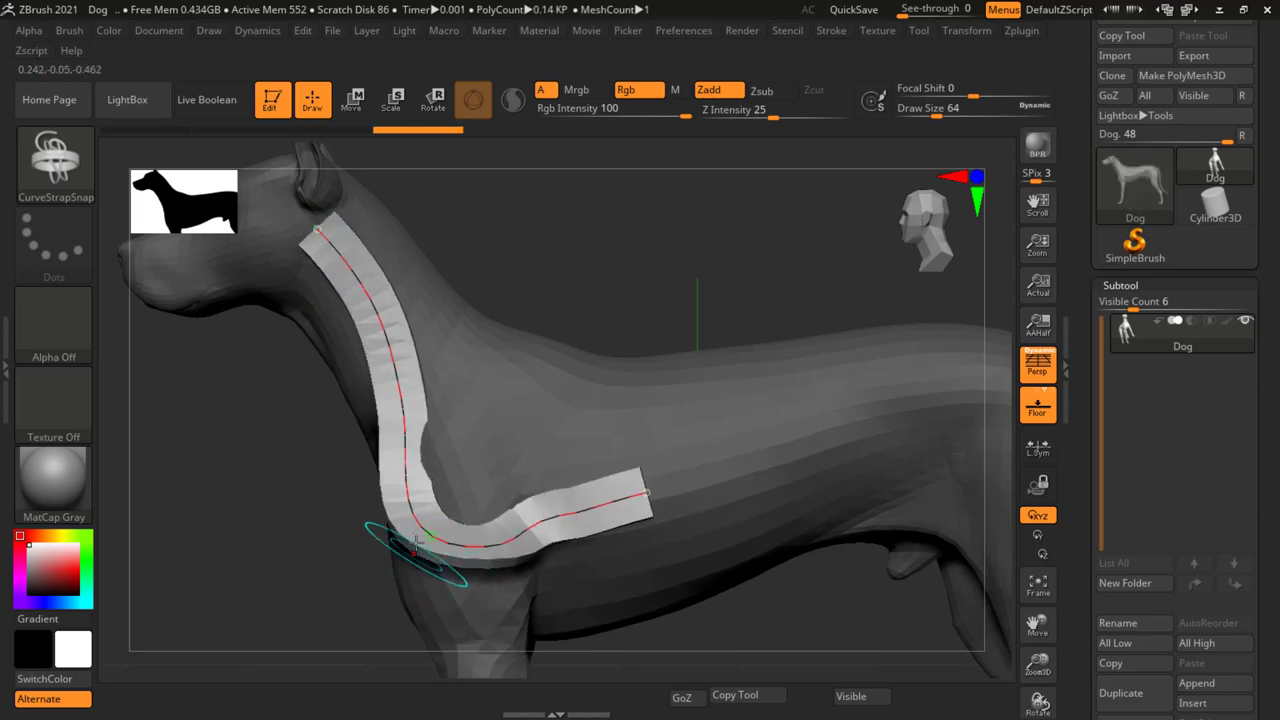
{"action": "mouse_move", "coordinate": [400, 543]}
{"action": "left_mouse_down"}
{"action": "mouse_move", "coordinate": [540, 470]}
{"action": "mouse_move", "coordinate": [577, 470]}
{"action": "mouse_move", "coordinate": [608, 263]}
{"action": "left_mouse_up"}
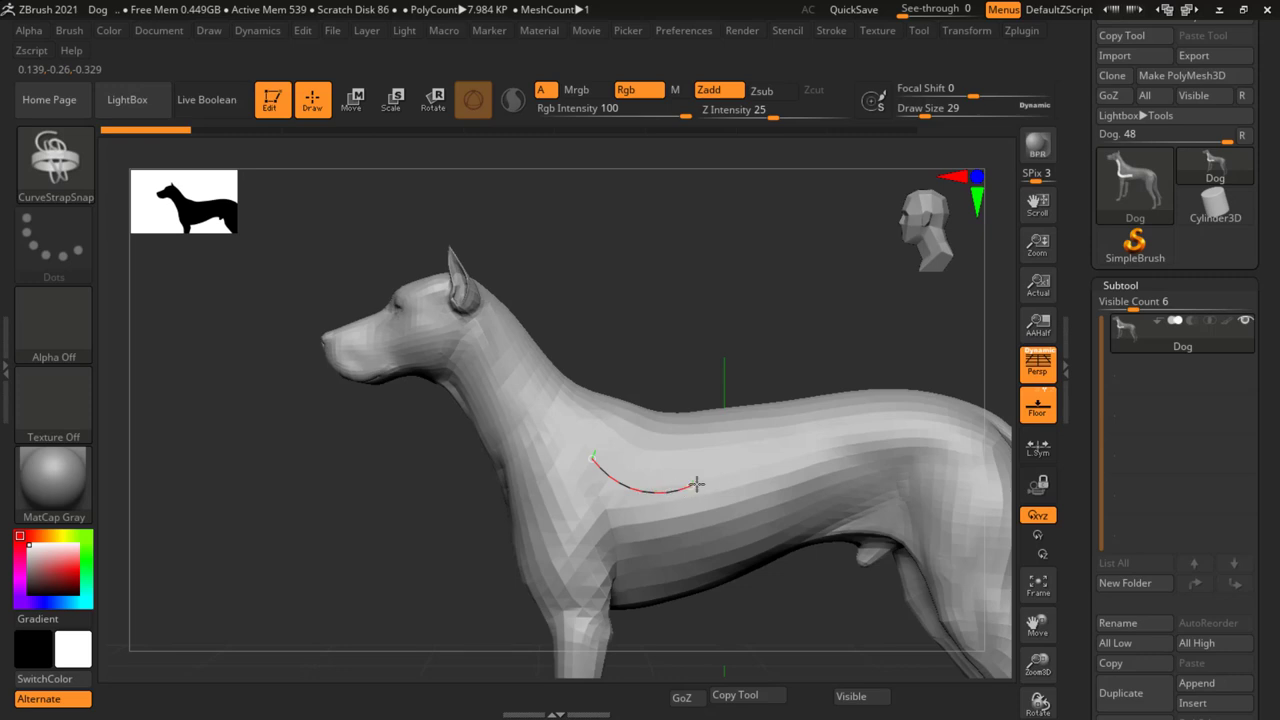
Draw a strap along the dog's side and extend it across the back toward the hip.
{"action": "left_click_drag", "start_coordinate": [758, 465], "coordinate": [758, 467]}
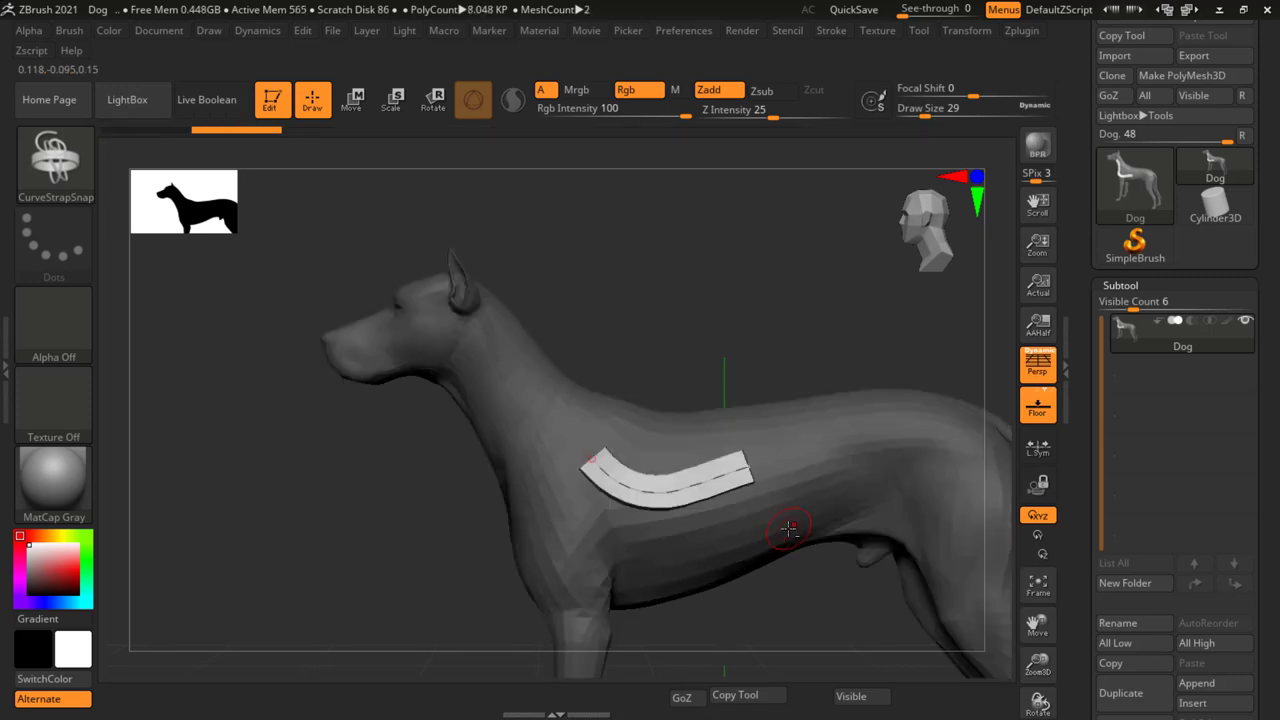
{"action": "mouse_move", "coordinate": [789, 527]}
{"action": "right_mouse_down"}
{"action": "mouse_move", "coordinate": [601, 538]}
{"action": "mouse_move", "coordinate": [722, 464]}
{"action": "mouse_move", "coordinate": [623, 505]}
{"action": "mouse_move", "coordinate": [699, 495]}
{"action": "right_mouse_up"}
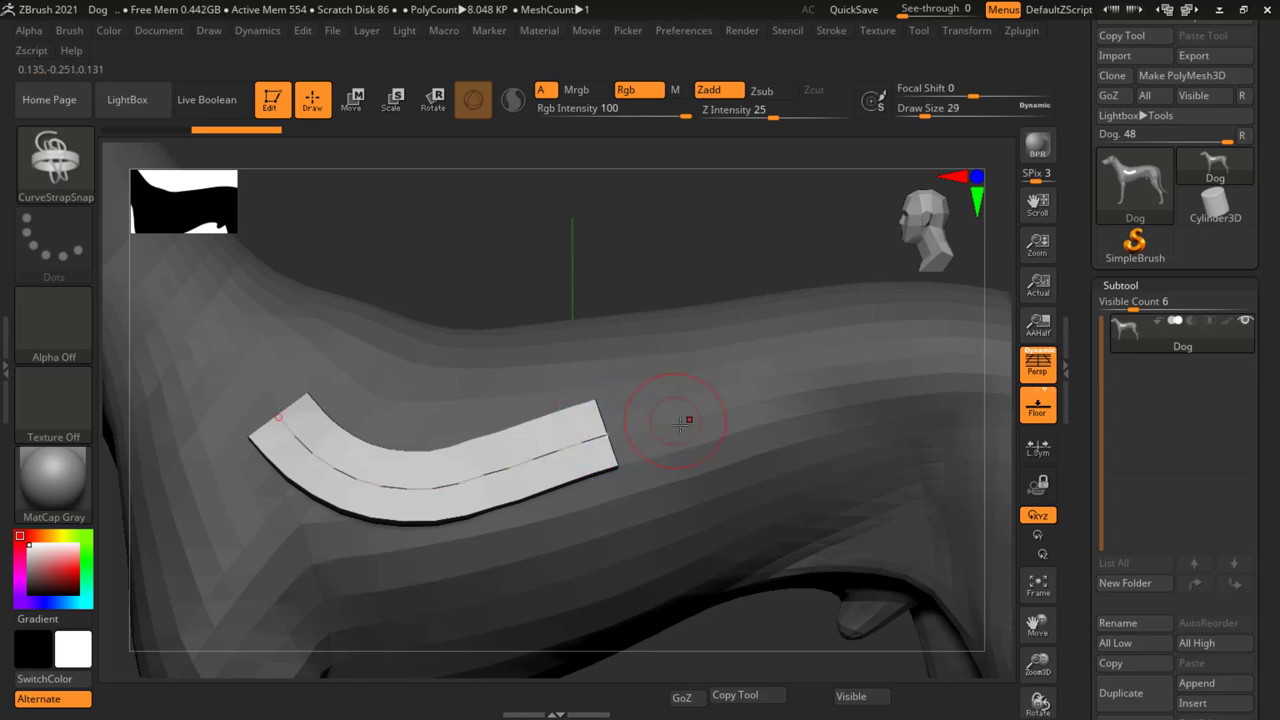
{"action": "left_click_drag", "start_coordinate": [604, 434], "coordinate": [655, 401]}
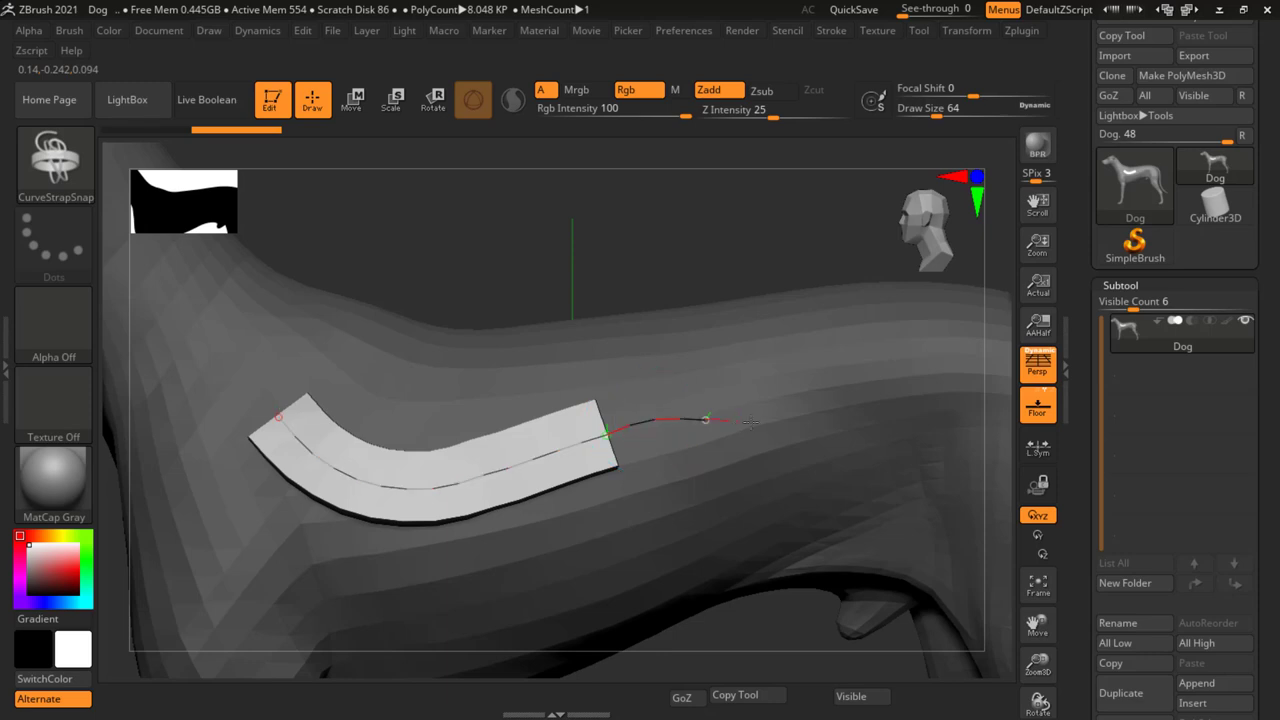
{"action": "left_click_drag", "start_coordinate": [860, 397], "coordinate": [860, 397]}
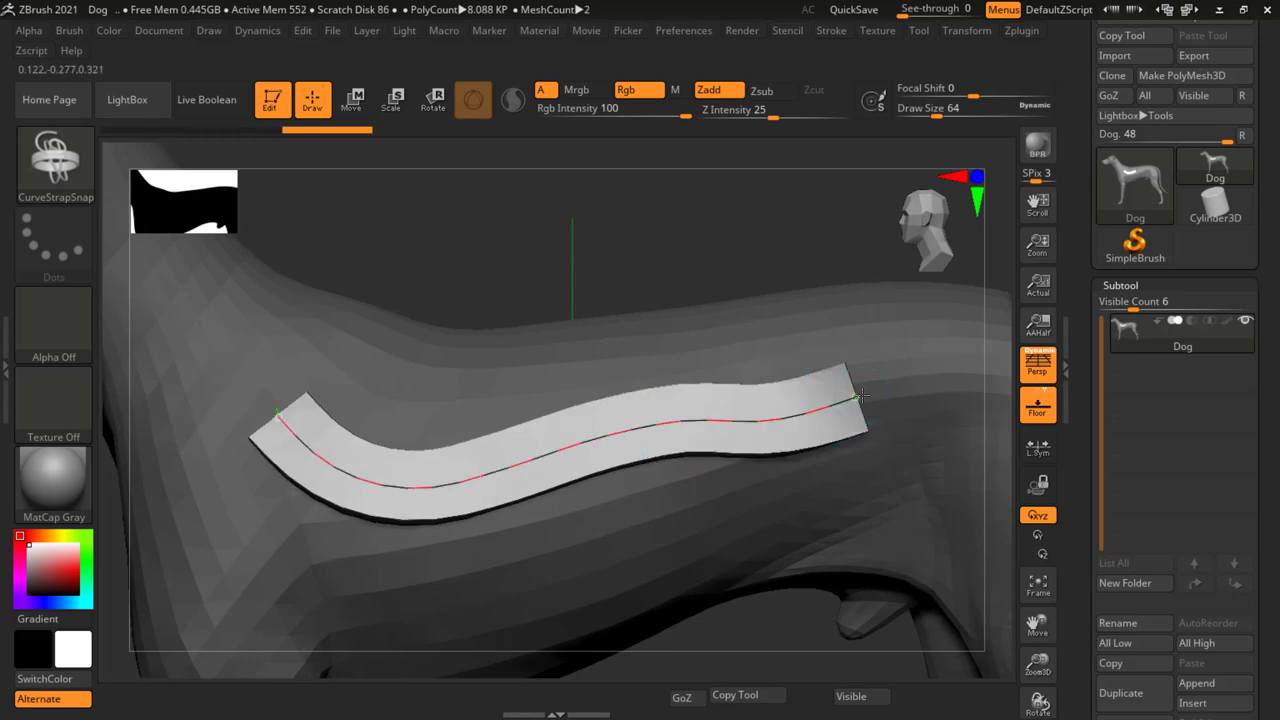
{"action": "right_click_drag", "start_coordinate": [604, 488], "coordinate": [544, 441], "text": "alt"}
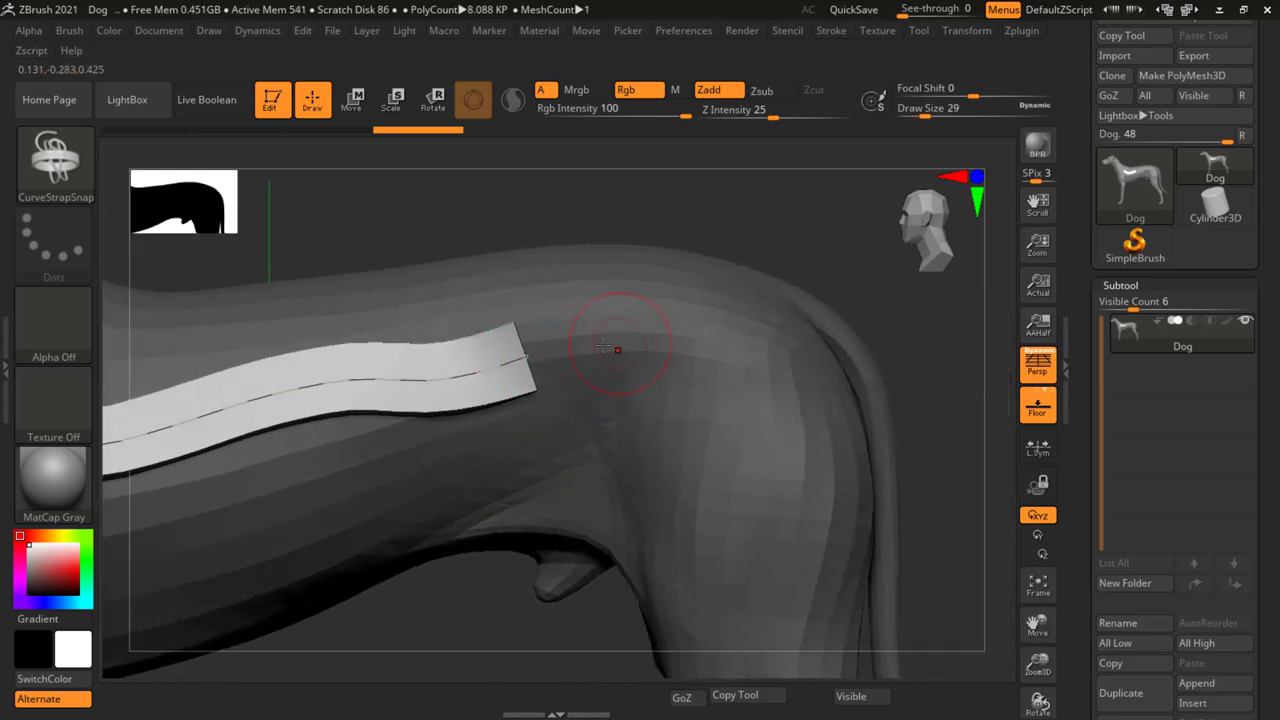
{"action": "left_click_drag", "start_coordinate": [537, 355], "coordinate": [562, 346]}
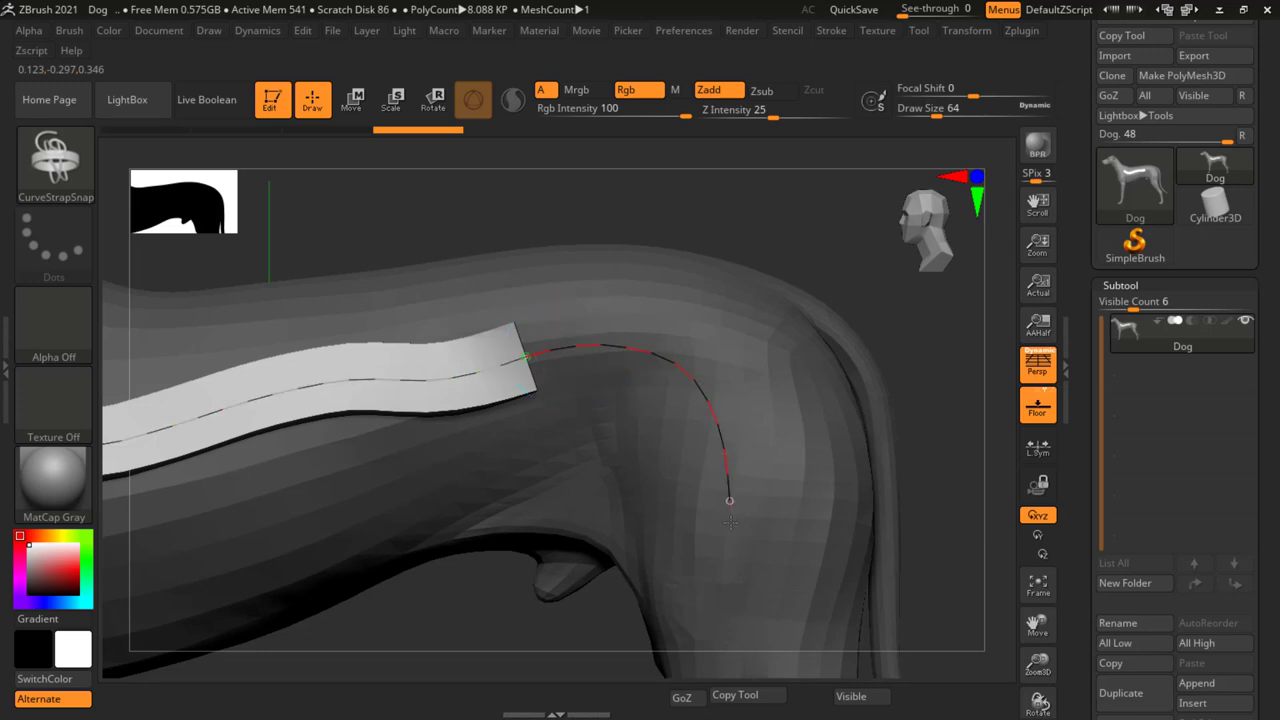
{"action": "left_click_drag", "start_coordinate": [731, 540], "coordinate": [731, 540]}
{"action": "right_click_drag", "start_coordinate": [731, 540], "coordinate": [657, 265]}
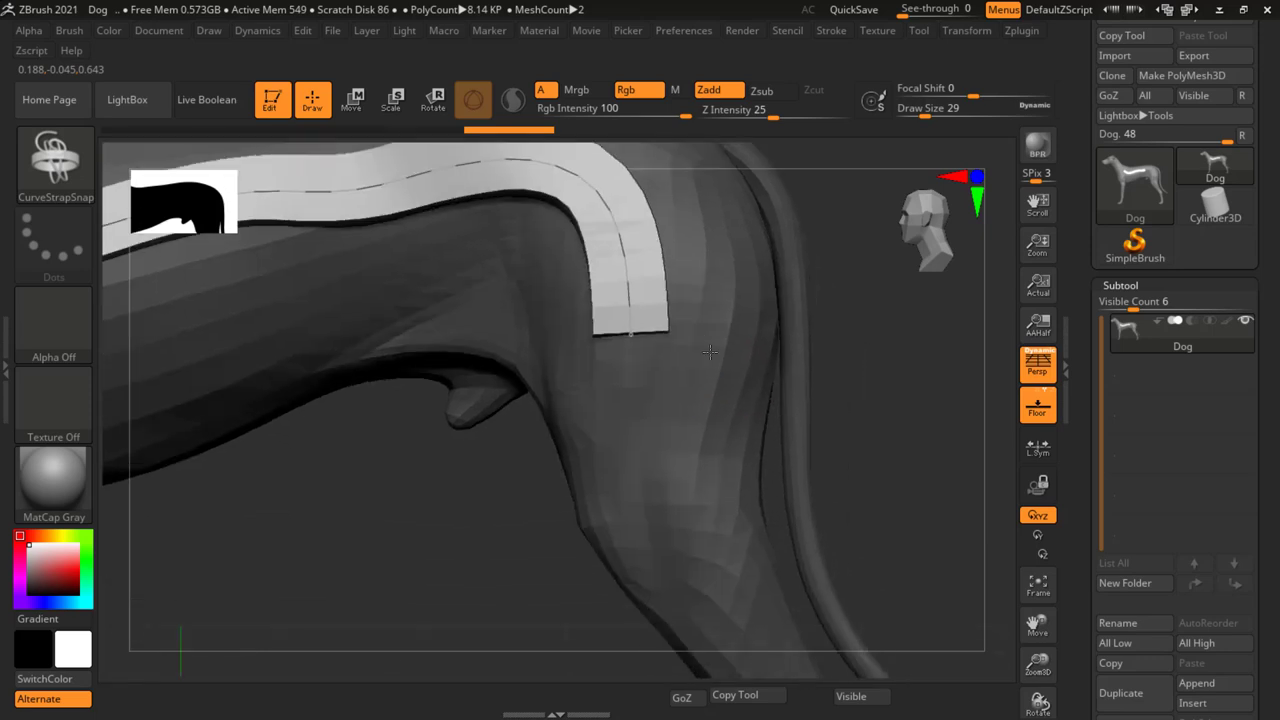
{"action": "left_click_drag", "start_coordinate": [590, 222], "coordinate": [605, 307]}
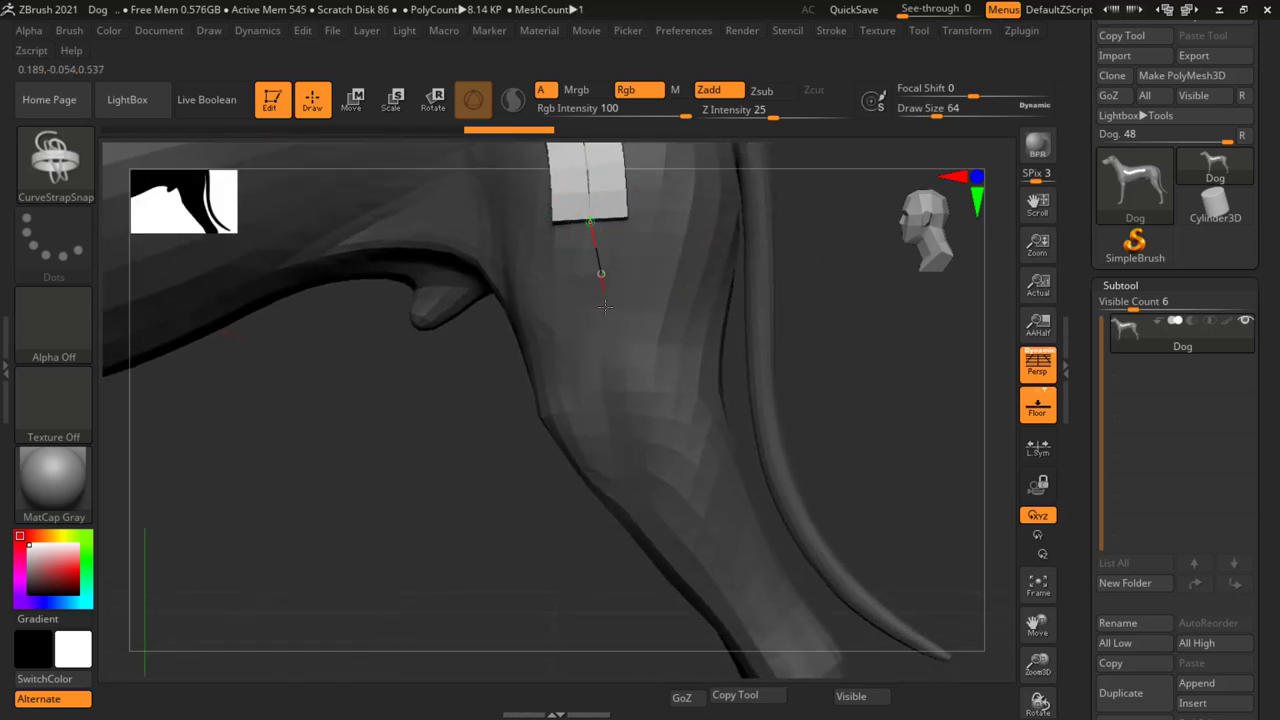
Continue the strap over the hip and down the hind leg to the foot.
{"action": "left_click", "coordinate": [680, 506]}
{"action": "right_click_drag", "start_coordinate": [680, 506], "coordinate": [520, 300]}
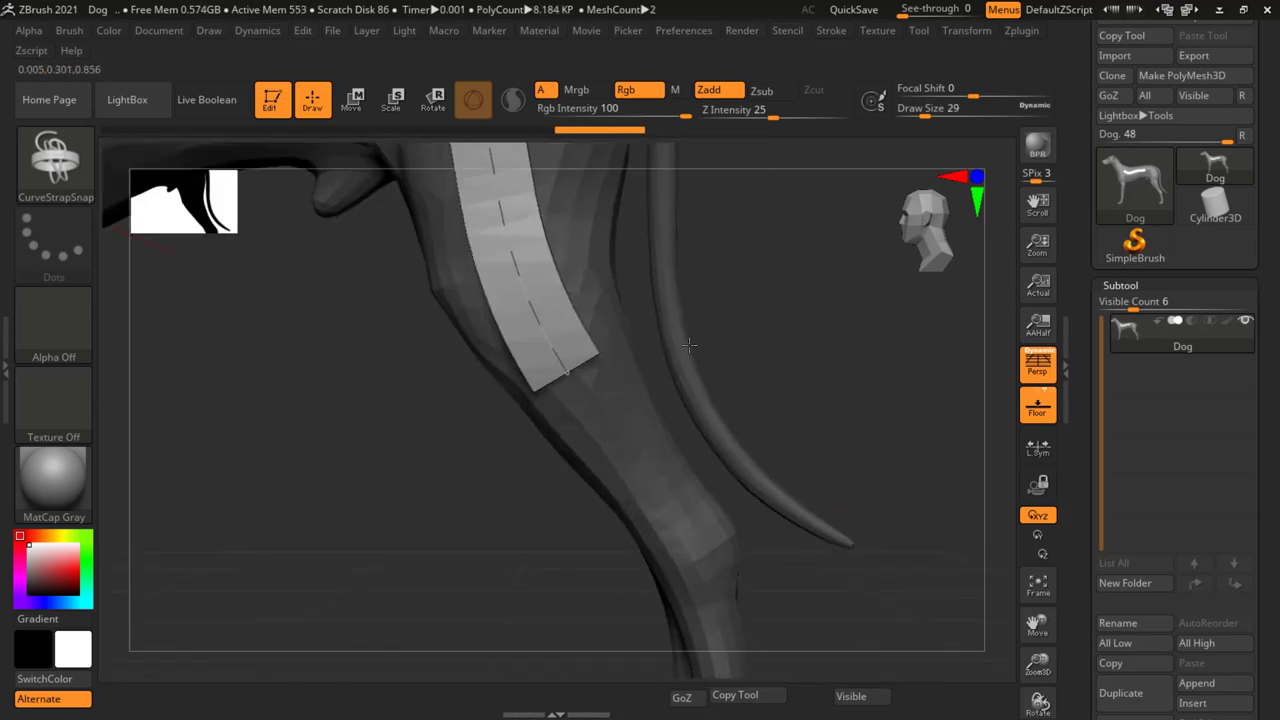
{"action": "left_click_drag", "start_coordinate": [475, 245], "coordinate": [498, 267]}
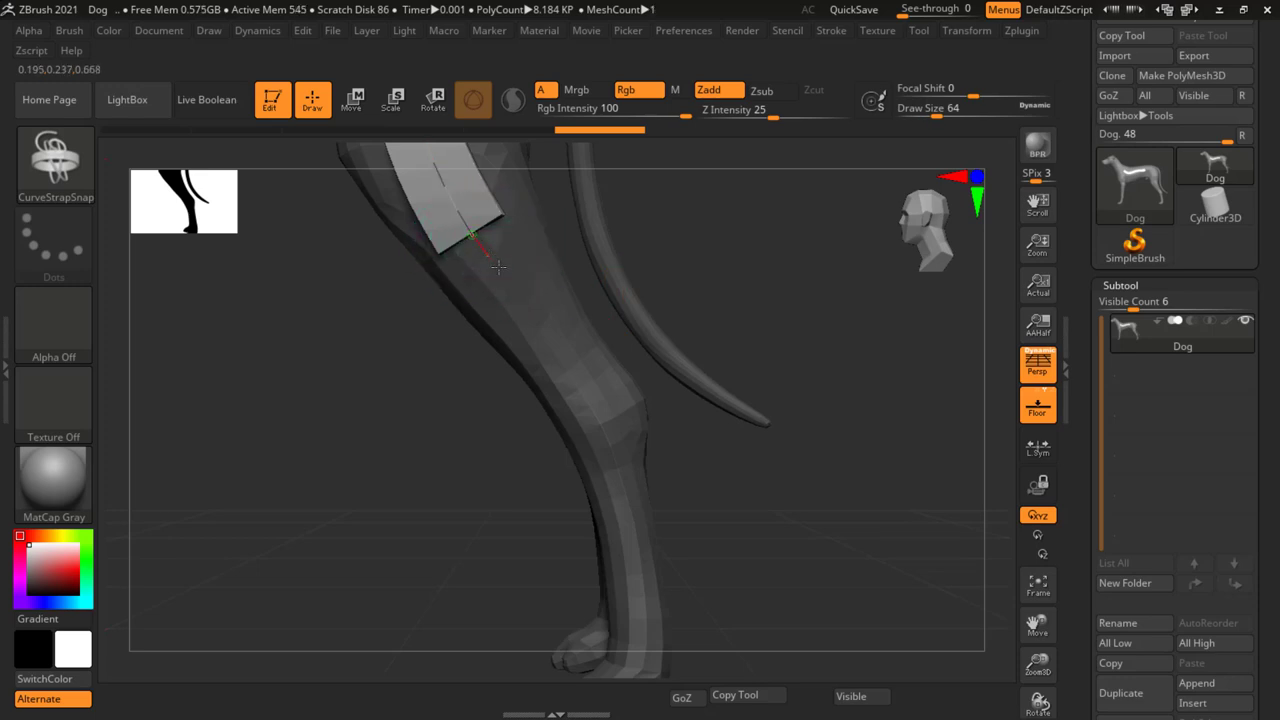
{"action": "left_click", "coordinate": [593, 412]}
{"action": "right_click_drag", "start_coordinate": [631, 443], "coordinate": [663, 271]}
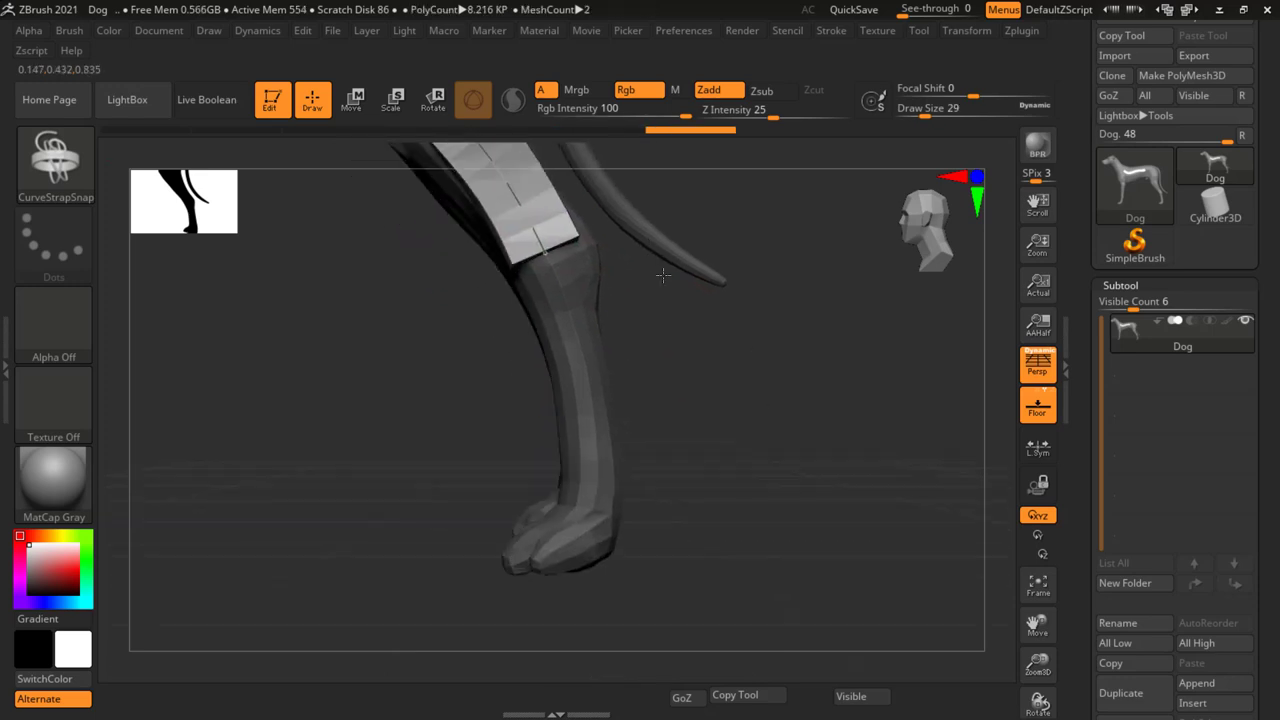
{"action": "left_click_drag", "start_coordinate": [543, 218], "coordinate": [551, 234]}
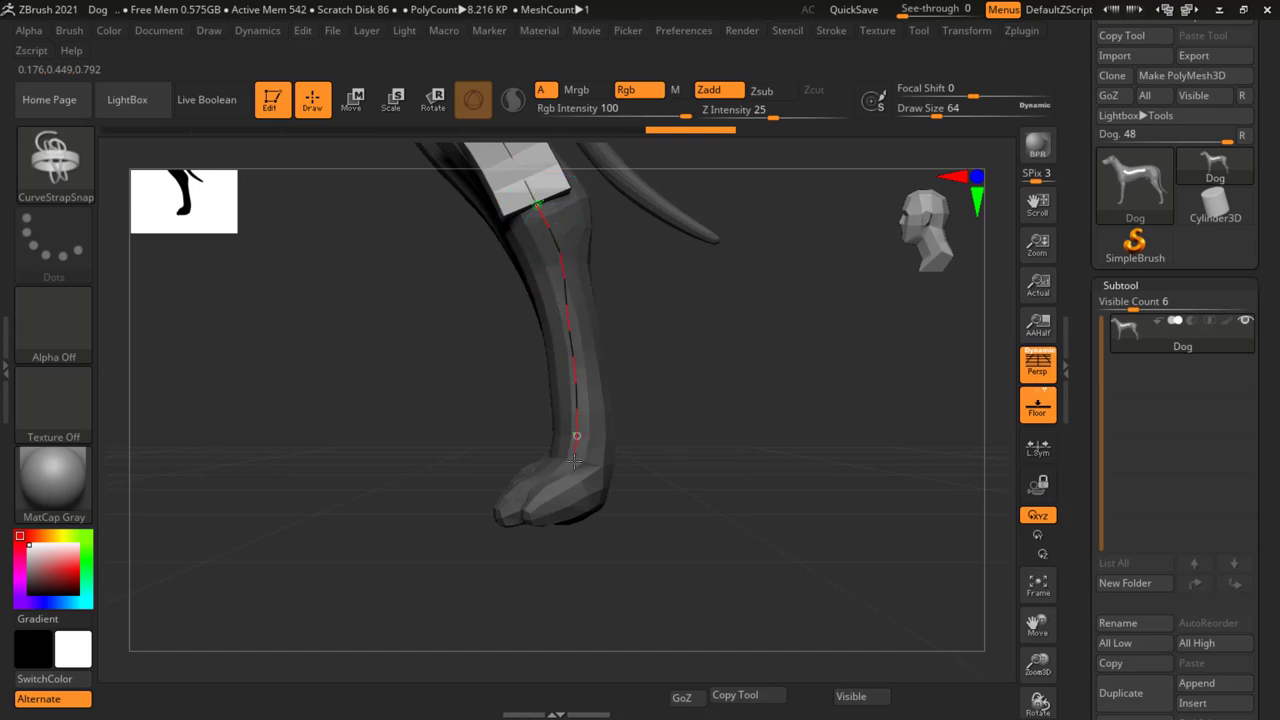
{"action": "left_click_drag", "start_coordinate": [575, 460], "coordinate": [578, 458]}
{"action": "mouse_move", "coordinate": [808, 408]}
{"action": "right_mouse_down"}
{"action": "mouse_move", "coordinate": [407, 279]}
{"action": "mouse_move", "coordinate": [600, 466]}
{"action": "right_mouse_up"}
{"action": "left_click_drag", "start_coordinate": [478, 278], "coordinate": [440, 263]}
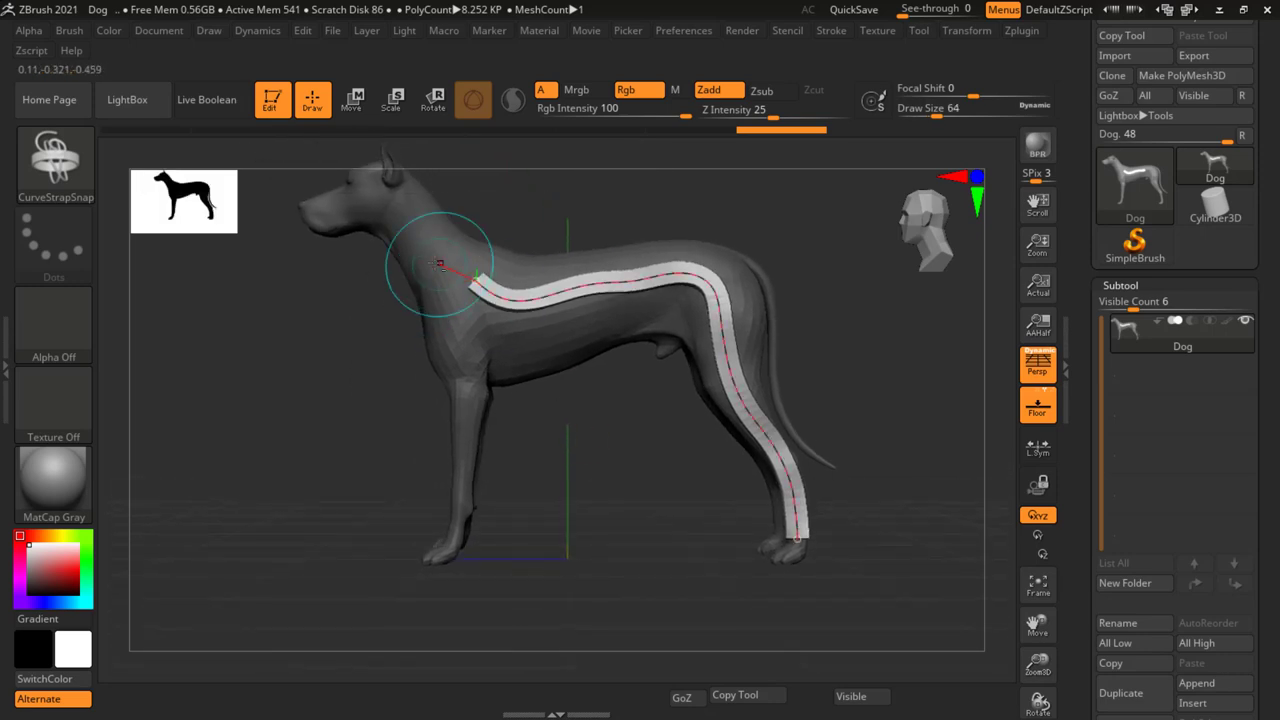
Pull the strap's end up the neck to the muzzle, then undo the long strap with Ctrl+Z.
{"action": "mouse_move", "coordinate": [423, 263]}
{"action": "right_mouse_down", "text": "ctrl"}
{"action": "mouse_move", "coordinate": [648, 427]}
{"action": "mouse_move", "coordinate": [580, 382]}
{"action": "right_mouse_up", "text": "ctrl"}
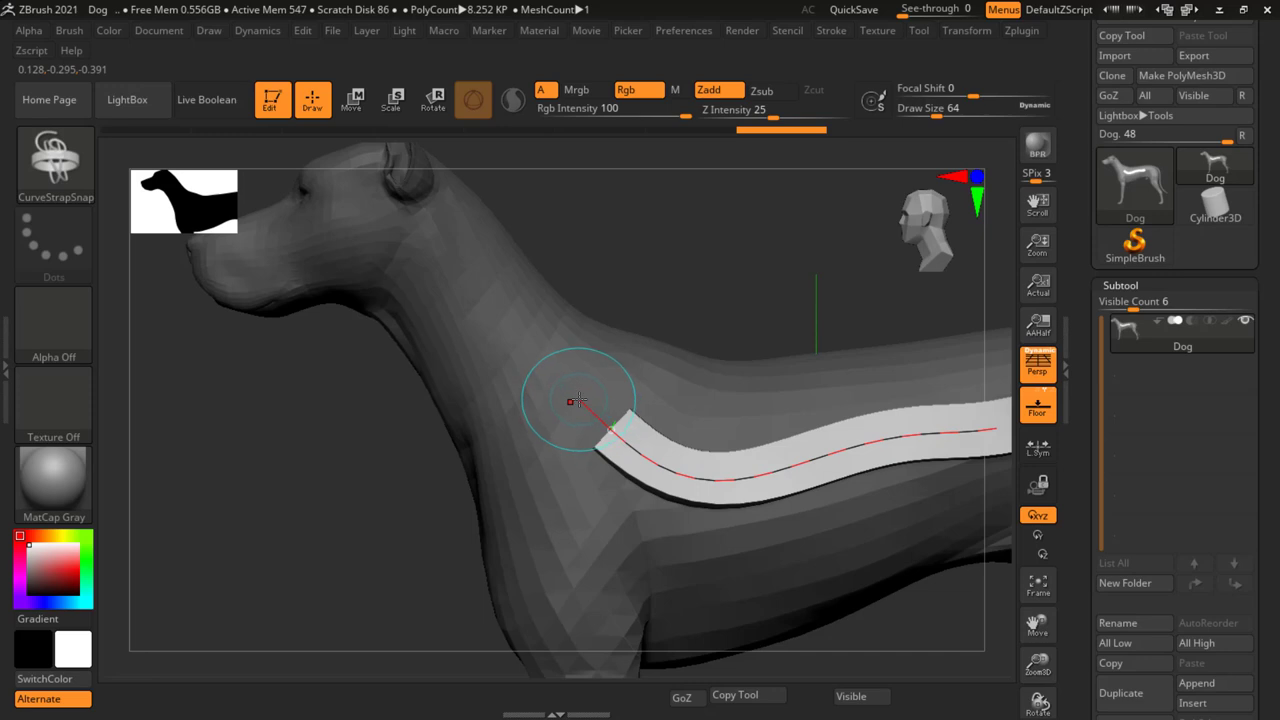
{"action": "left_click_drag", "start_coordinate": [577, 401], "coordinate": [539, 368]}
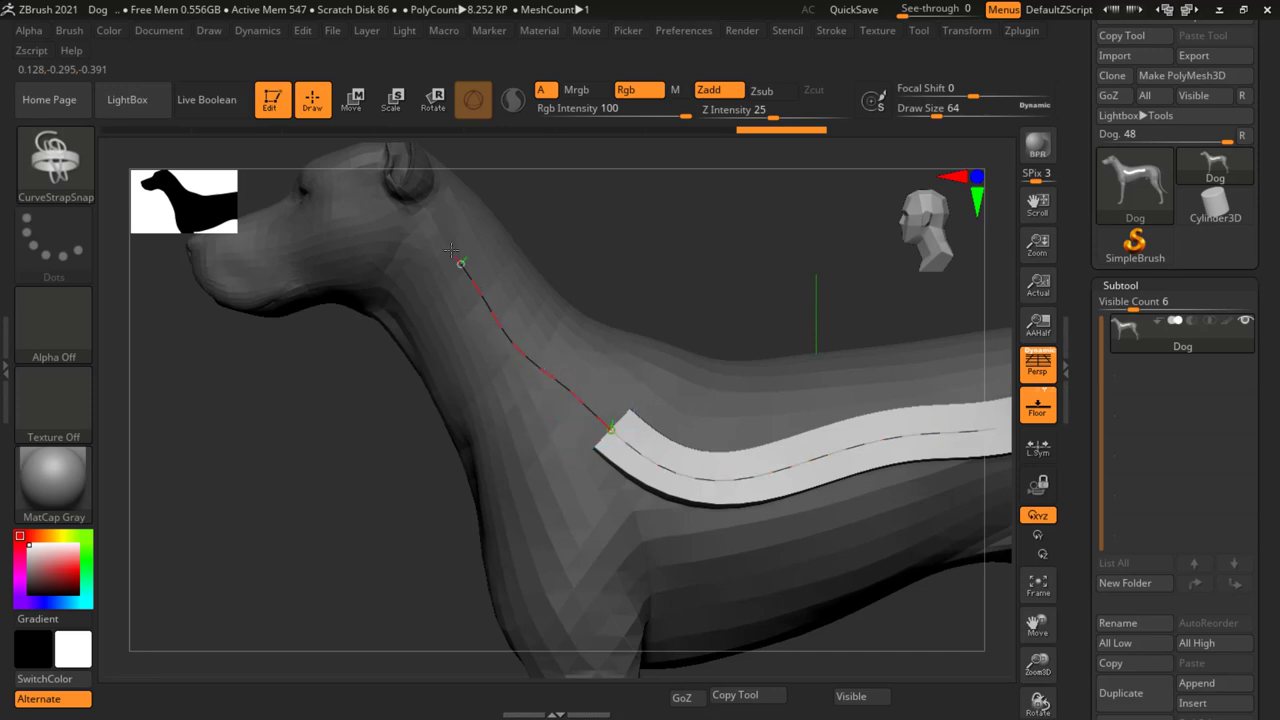
{"action": "left_click_drag", "start_coordinate": [432, 233], "coordinate": [414, 251]}
{"action": "right_click_drag", "start_coordinate": [508, 229], "coordinate": [586, 343]}
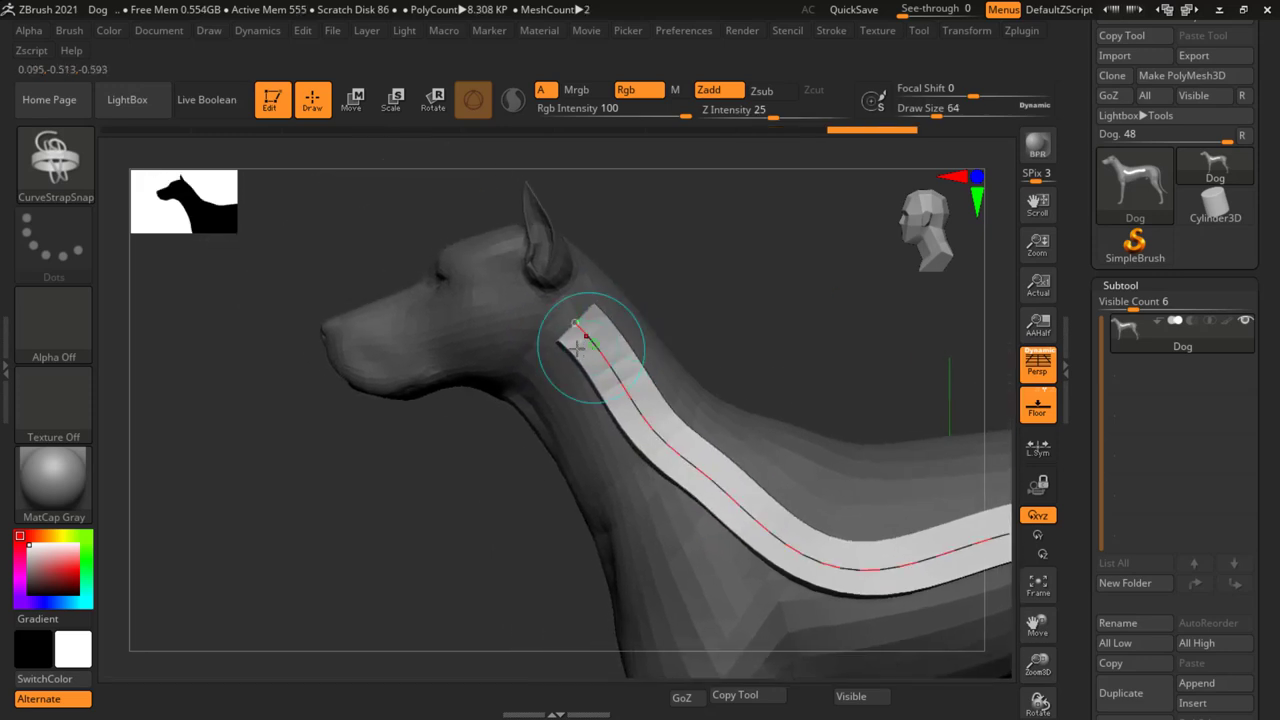
{"action": "left_click_drag", "start_coordinate": [536, 315], "coordinate": [501, 313]}
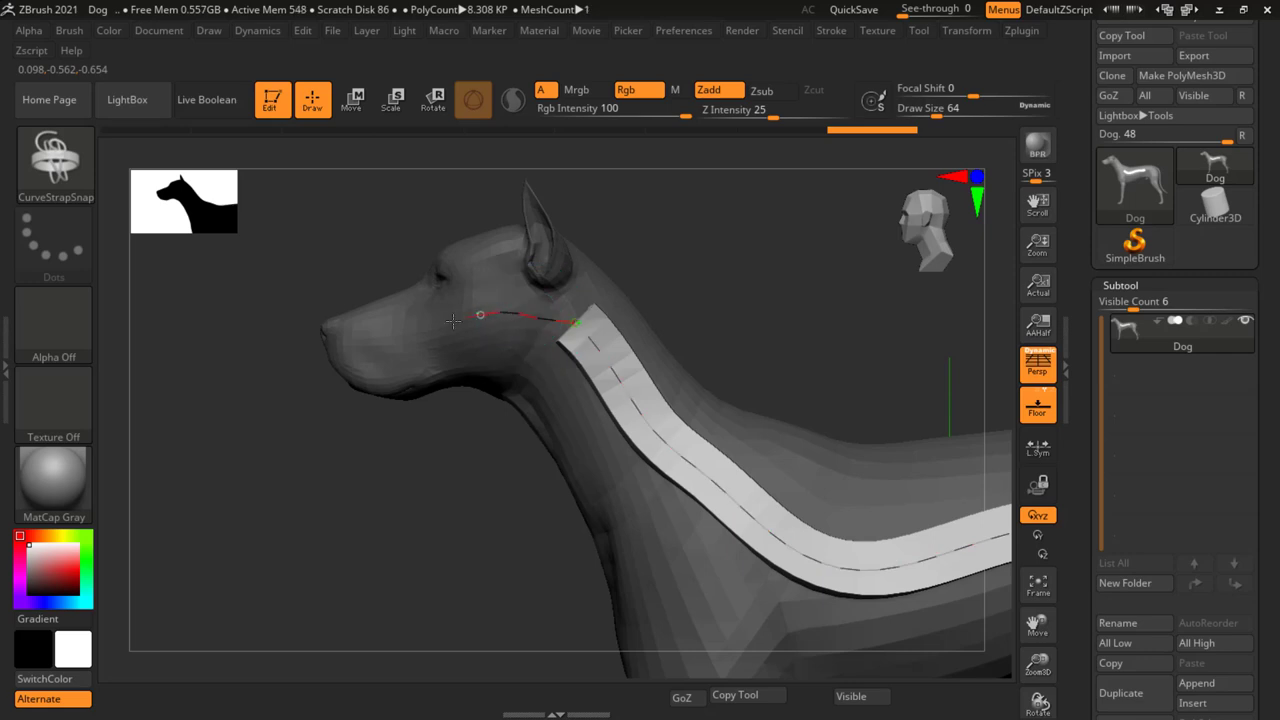
{"action": "left_click_drag", "start_coordinate": [374, 347], "coordinate": [374, 349]}
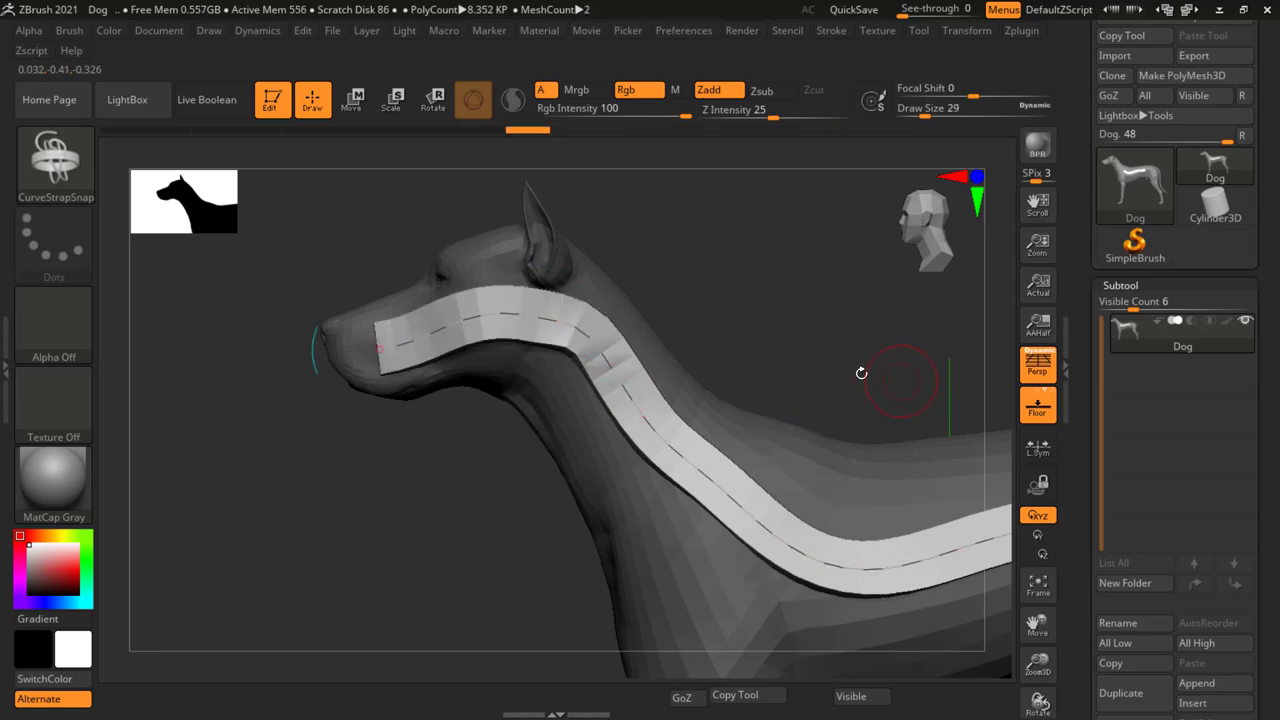
{"action": "right_click_drag", "start_coordinate": [783, 374], "coordinate": [492, 322], "text": "ctrl"}
{"action": "key", "text": "ctrl+z"}
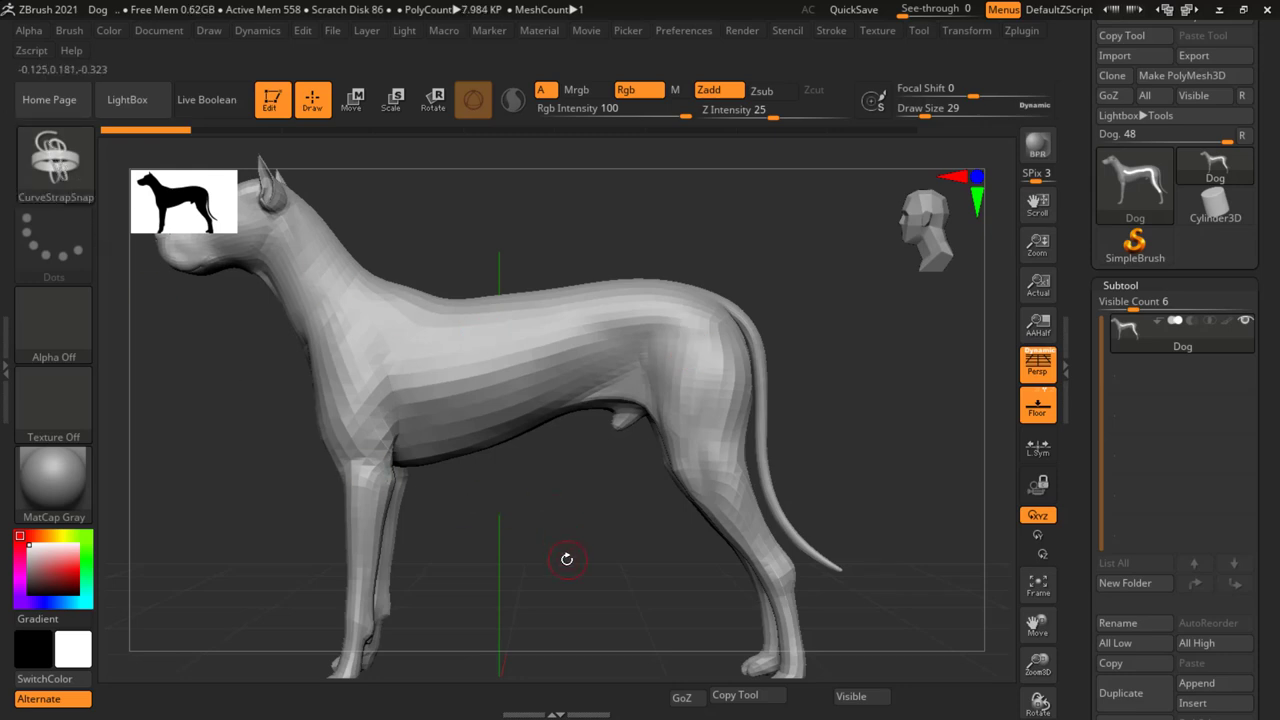
Zoom onto the neck and draw a CurveStrapSnap curve wrapping around it as a collar.
{"action": "left_click_drag", "start_coordinate": [608, 563], "coordinate": [616, 500]}
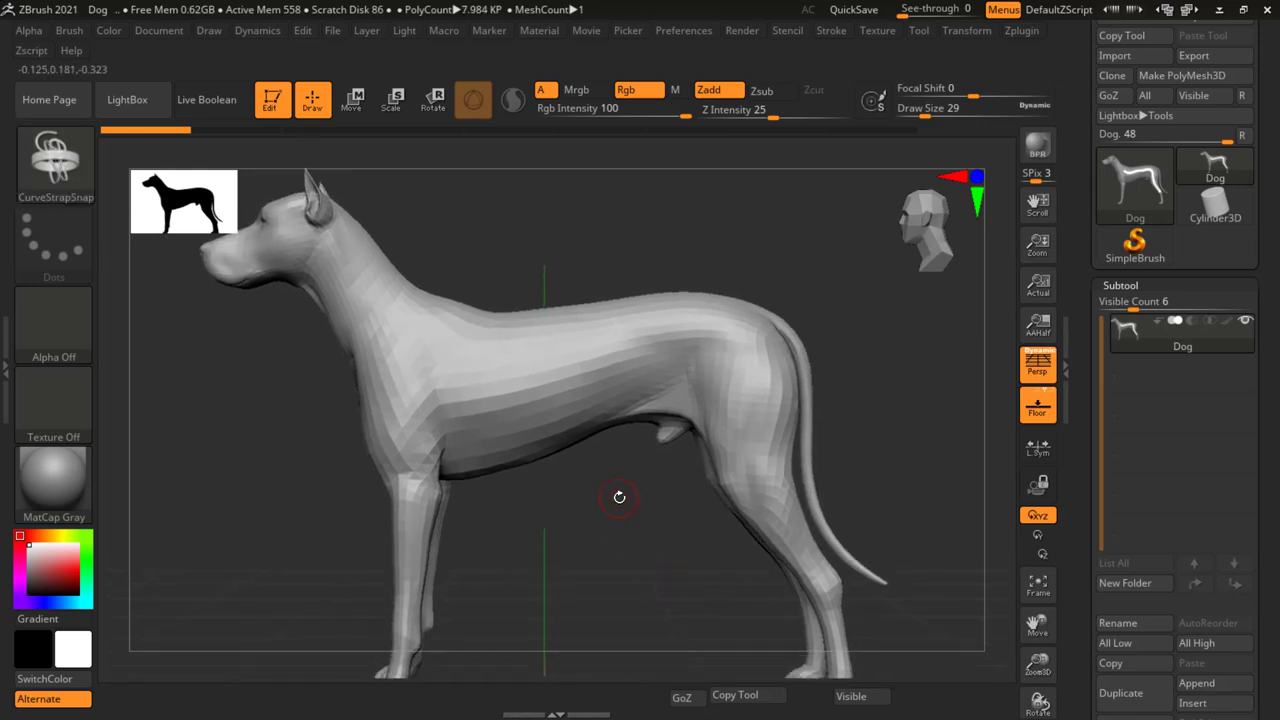
{"action": "mouse_move", "coordinate": [549, 479]}
{"action": "left_mouse_down"}
{"action": "mouse_move", "coordinate": [500, 380]}
{"action": "mouse_move", "coordinate": [490, 262]}
{"action": "mouse_move", "coordinate": [571, 294]}
{"action": "left_mouse_up"}
{"action": "mouse_move", "coordinate": [560, 294]}
{"action": "right_mouse_down", "text": "ctrl"}
{"action": "mouse_move", "coordinate": [594, 323]}
{"action": "mouse_move", "coordinate": [731, 366]}
{"action": "right_mouse_up", "text": "ctrl"}
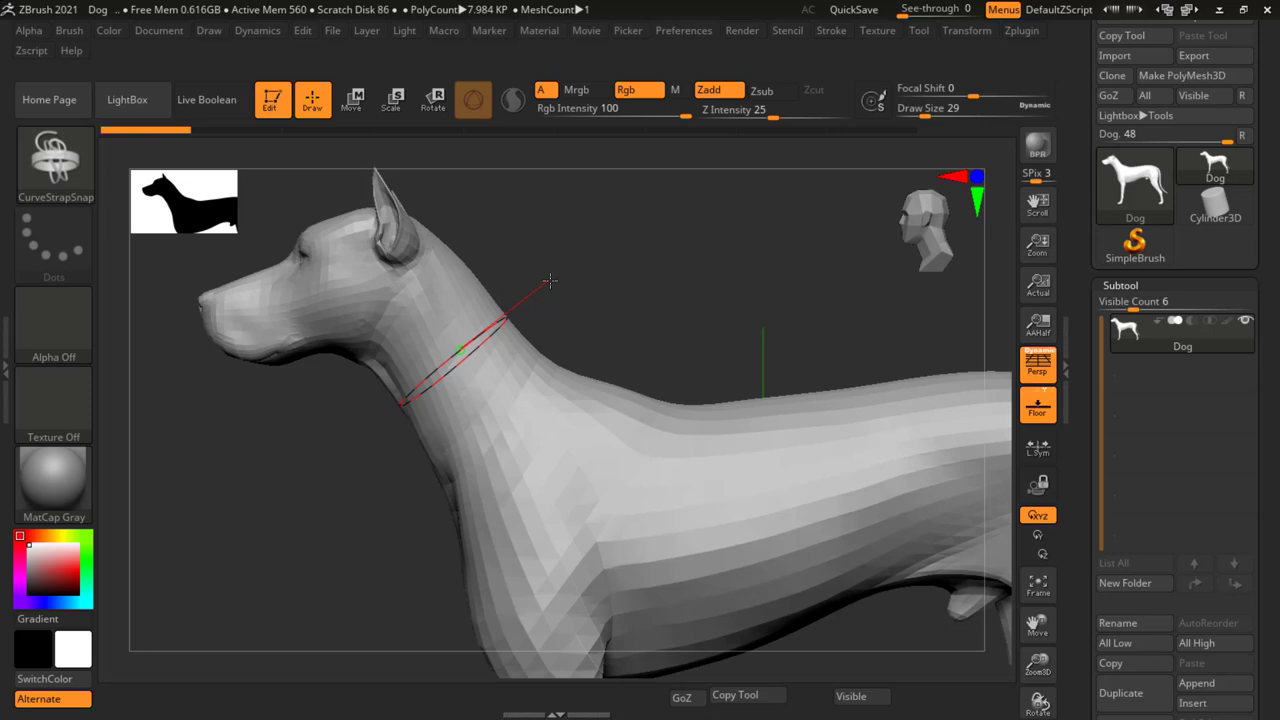
{"action": "mouse_move", "coordinate": [549, 281]}
{"action": "left_mouse_down"}
{"action": "mouse_move", "coordinate": [806, 348]}
{"action": "mouse_move", "coordinate": [820, 363]}
{"action": "mouse_move", "coordinate": [714, 349]}
{"action": "mouse_move", "coordinate": [607, 310]}
{"action": "left_mouse_up"}
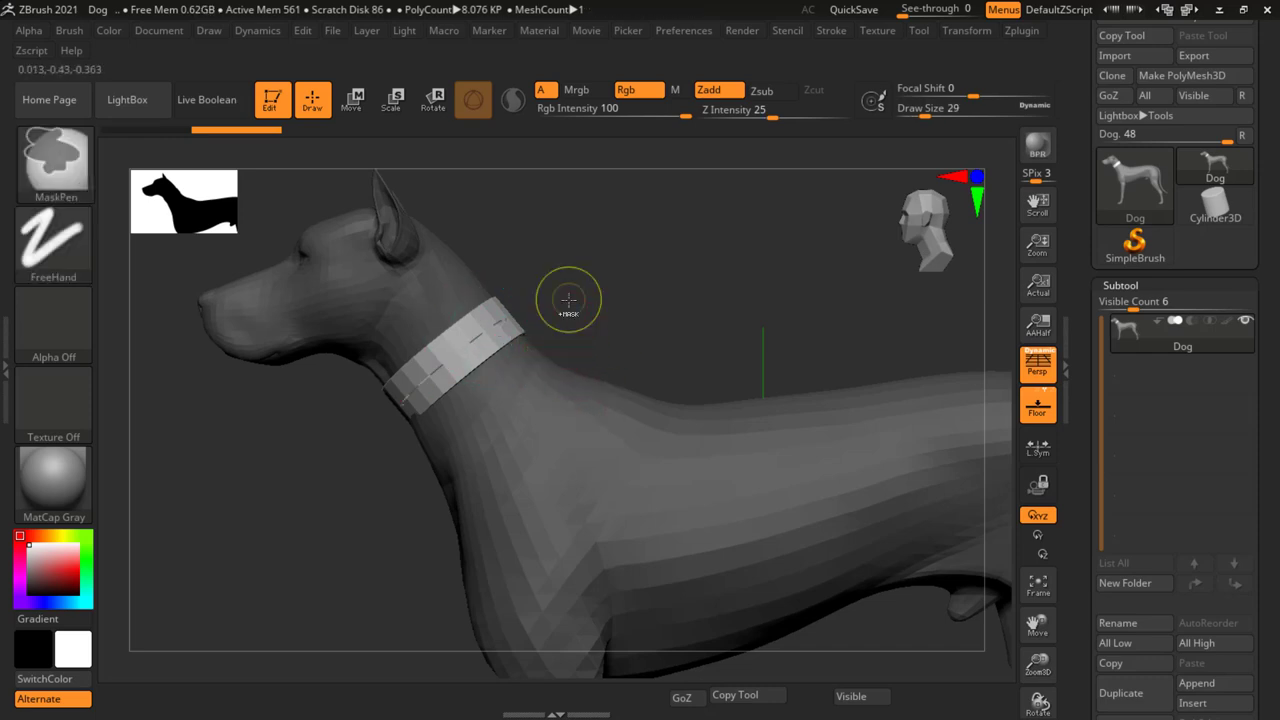
Lower Draw Size to 11 and regenerate the neck collar as a thin strap.
{"action": "right_click_drag", "start_coordinate": [569, 294], "coordinate": [619, 348], "text": "ctrl"}
{"action": "left_click_drag", "start_coordinate": [647, 330], "coordinate": [685, 286]}
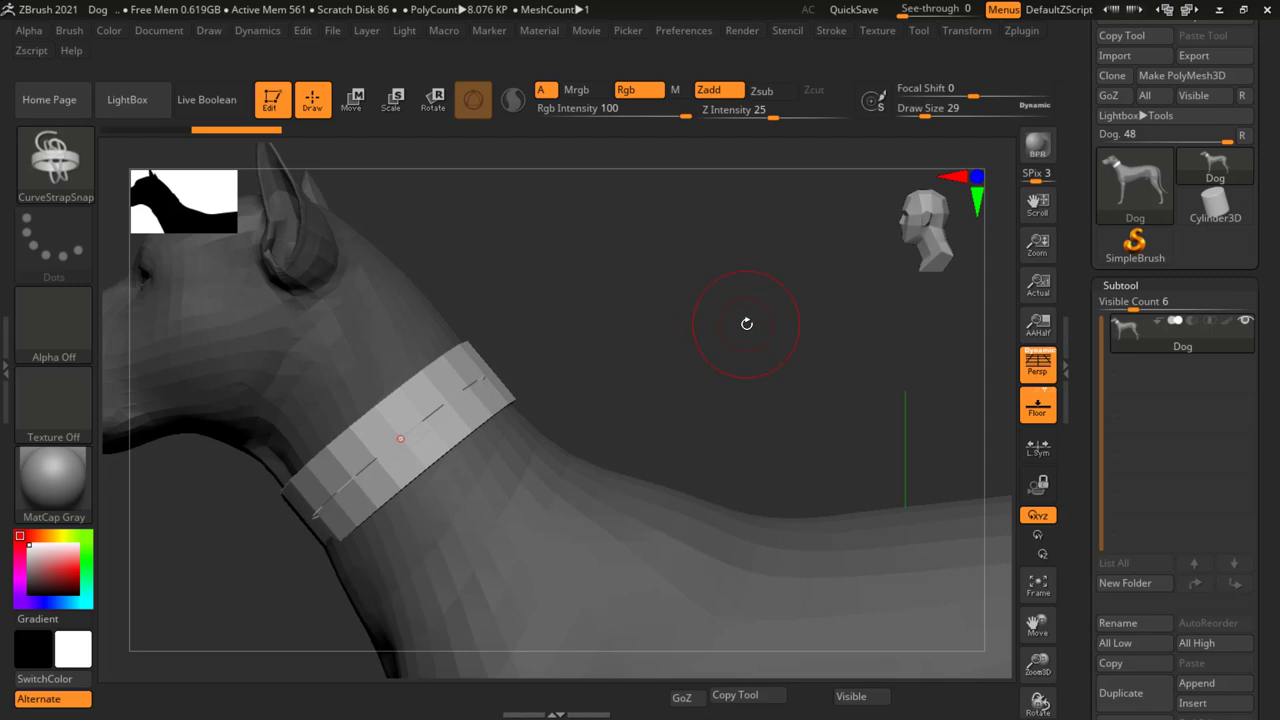
{"action": "key", "text": "s"}
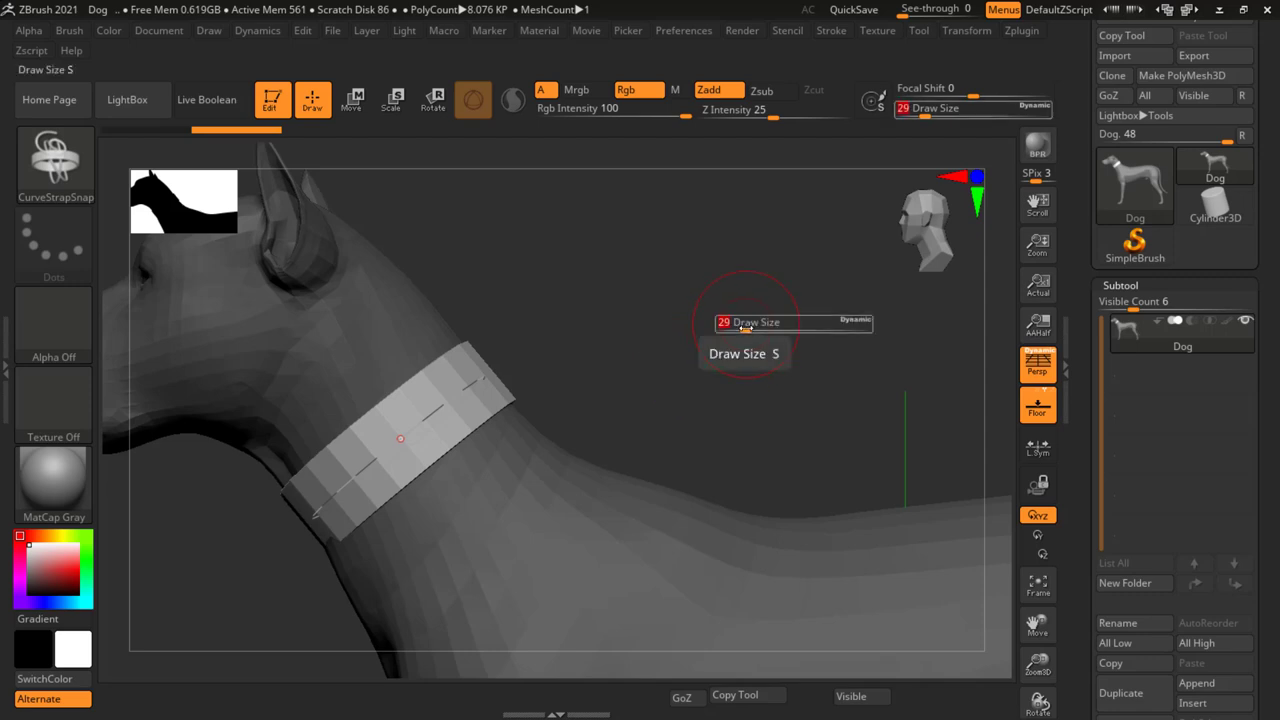
{"action": "left_click_drag", "start_coordinate": [745, 328], "coordinate": [741, 328]}
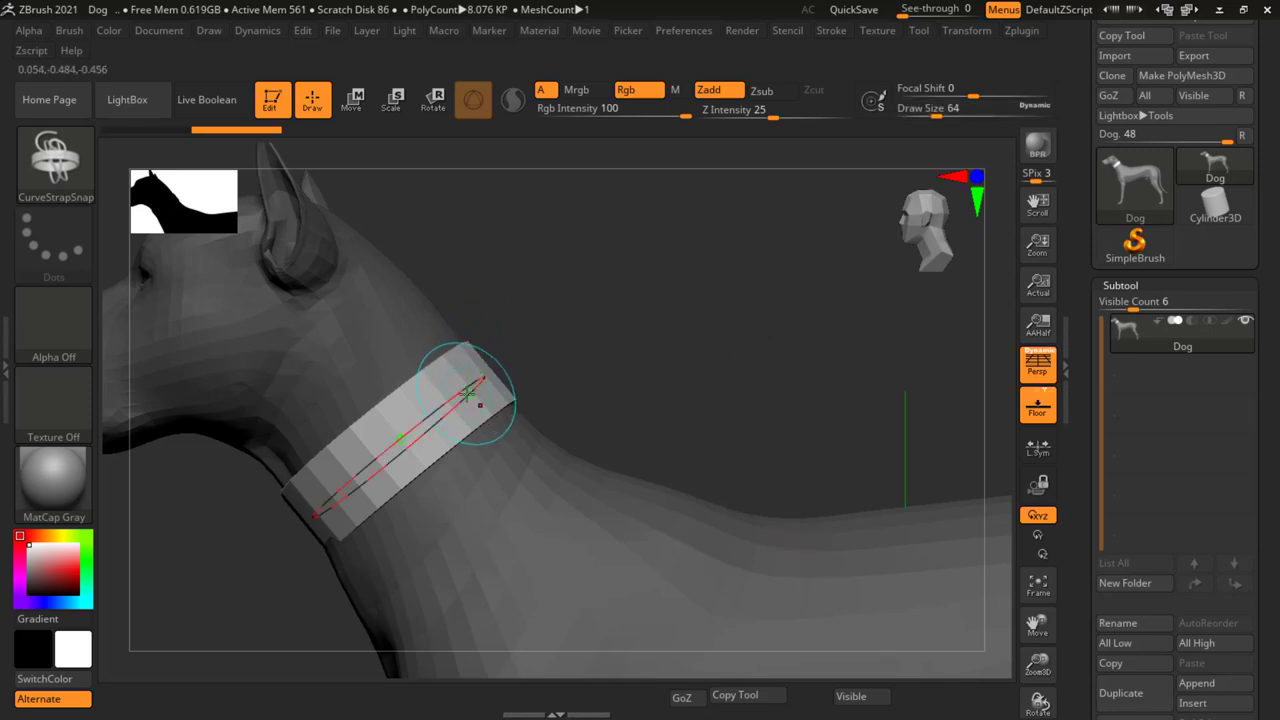
{"action": "mouse_move", "coordinate": [598, 396]}
{"action": "left_mouse_down"}
{"action": "mouse_move", "coordinate": [768, 302]}
{"action": "mouse_move", "coordinate": [626, 327]}
{"action": "left_mouse_up"}
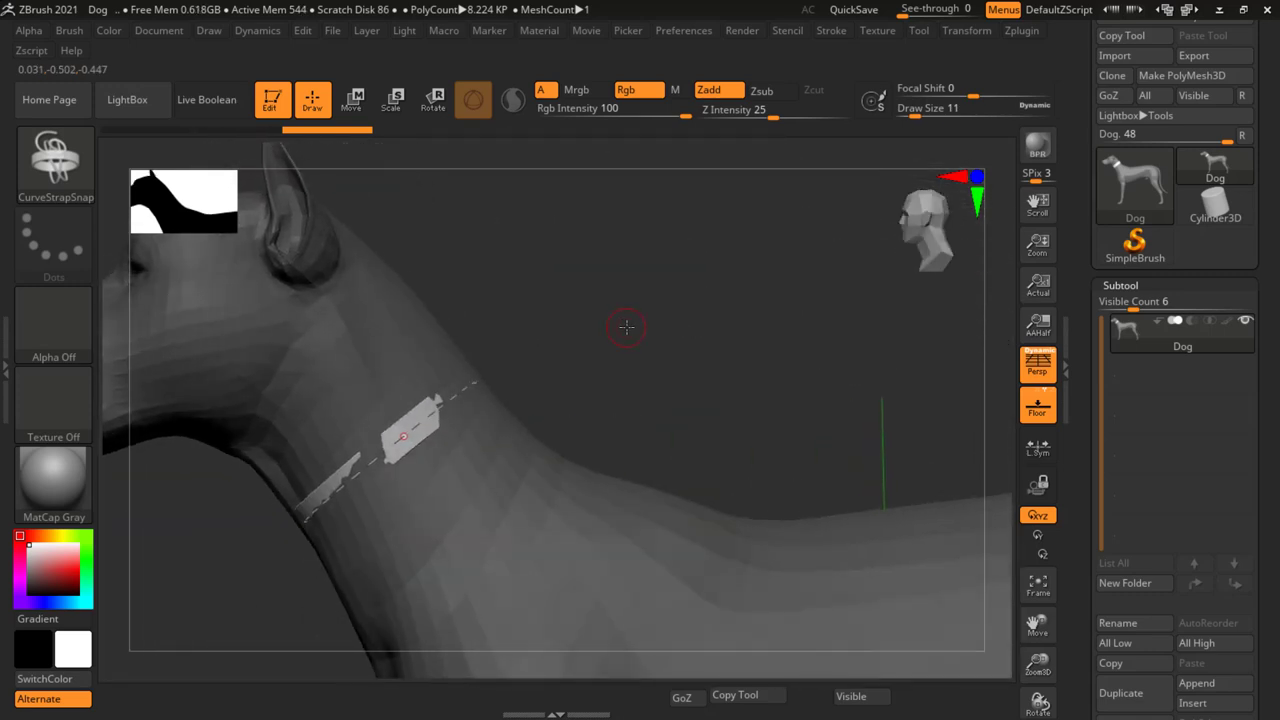
Raise Draw Size to 94 and rebuild the neck strap as a broad, thick band.
{"action": "key", "text": "ctrl"}
{"action": "key", "text": "s"}
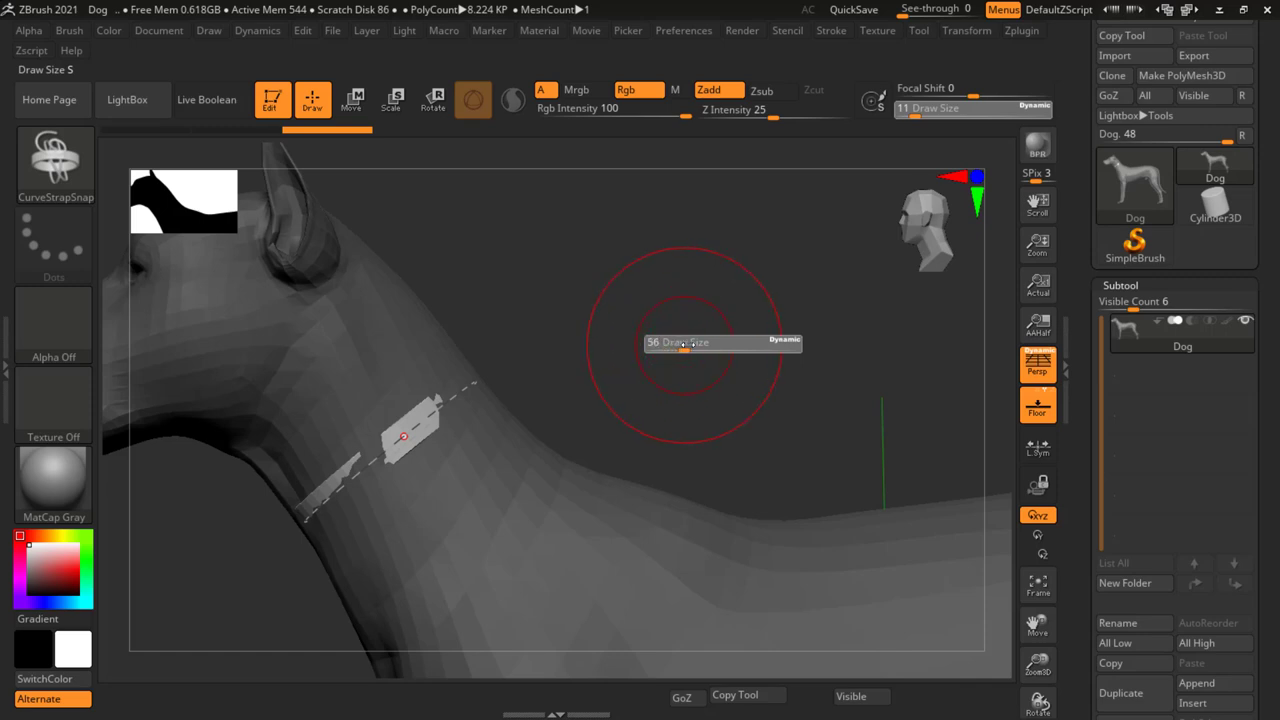
{"action": "left_click_drag", "start_coordinate": [693, 343], "coordinate": [686, 343]}
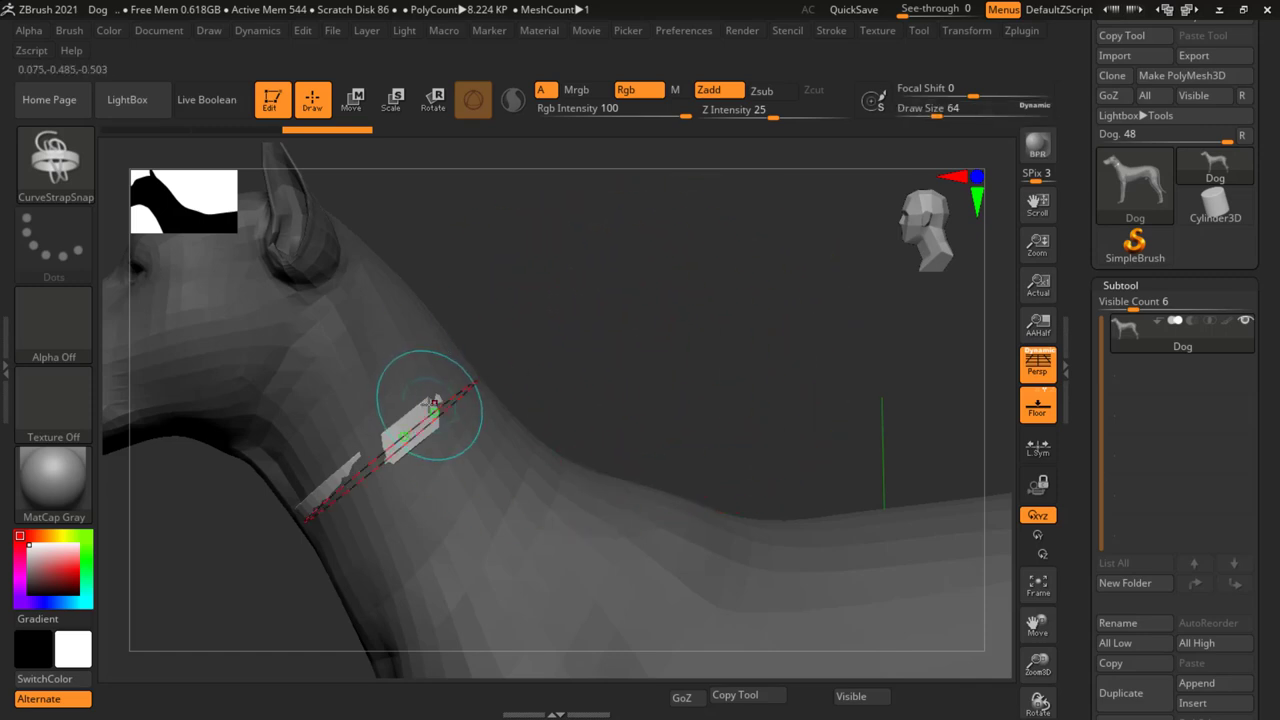
{"action": "left_click", "coordinate": [433, 403]}
{"action": "mouse_move", "coordinate": [723, 363]}
{"action": "left_mouse_down"}
{"action": "mouse_move", "coordinate": [597, 422]}
{"action": "mouse_move", "coordinate": [751, 395]}
{"action": "mouse_move", "coordinate": [751, 366]}
{"action": "left_mouse_up"}
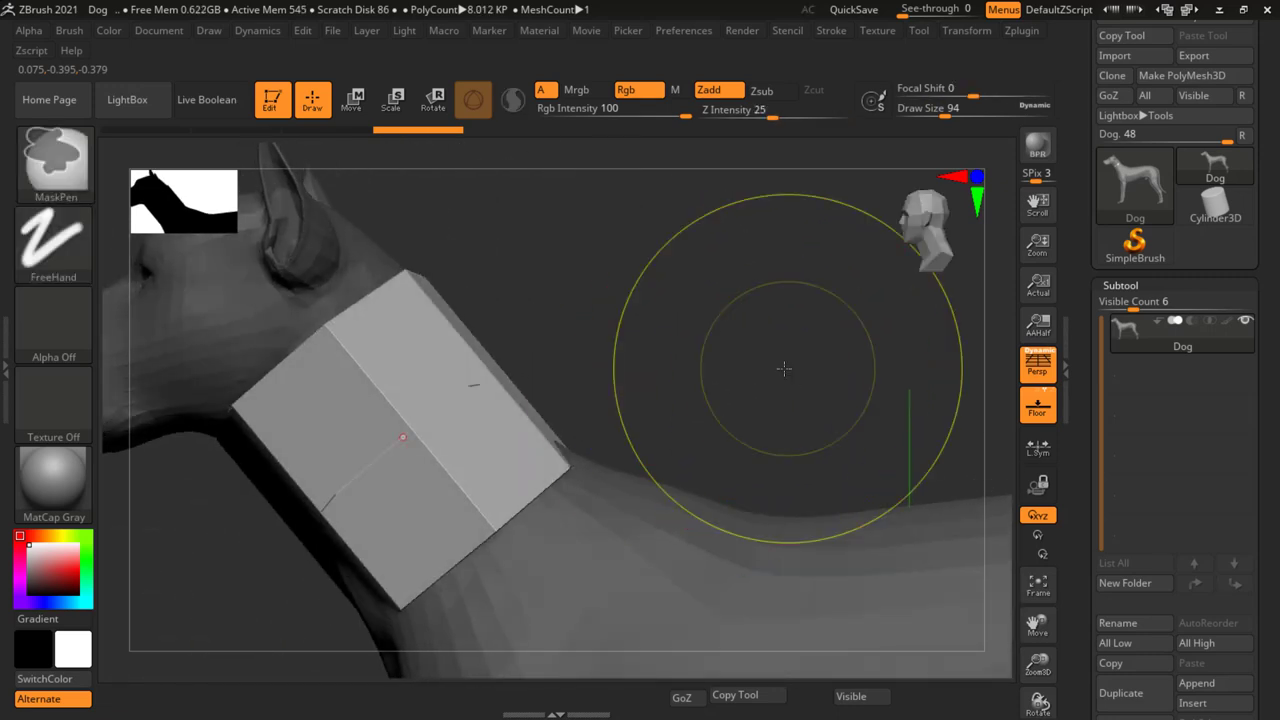
Drop Draw Size to 25 and then 16, regenerating the neck strap smaller each time.
{"action": "key", "text": "s"}
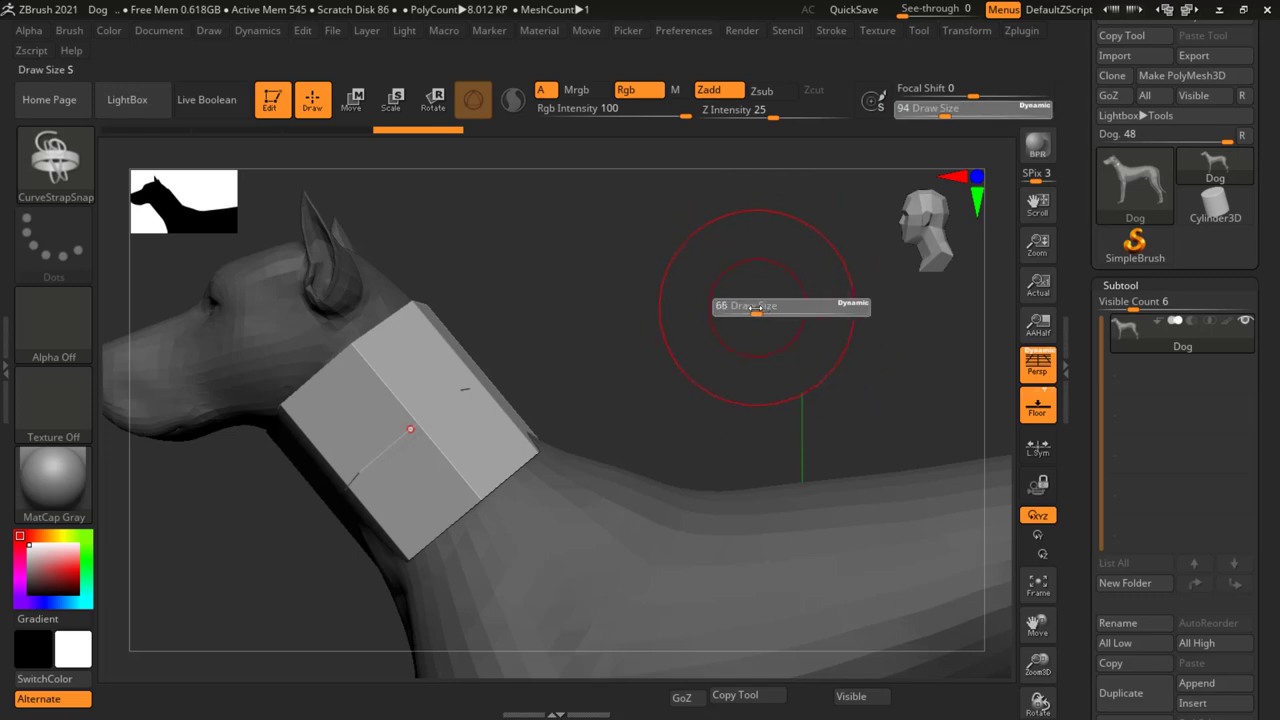
{"action": "left_click", "coordinate": [742, 309]}
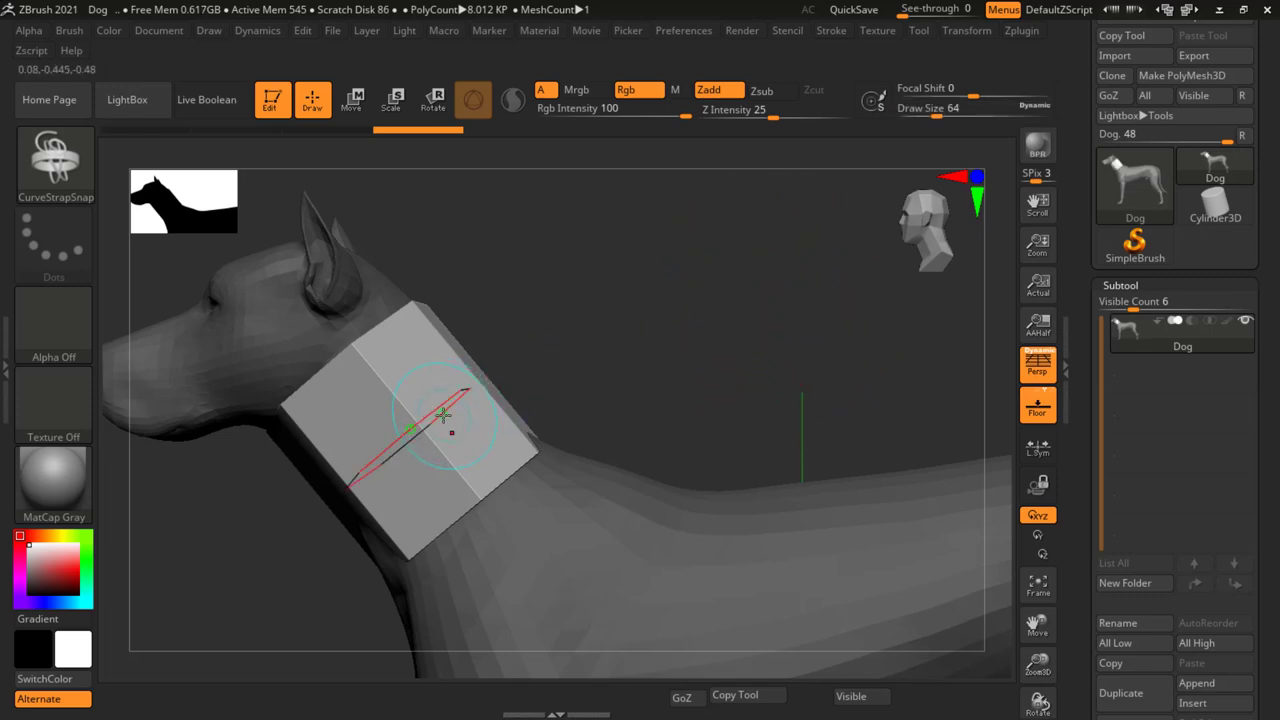
{"action": "left_click", "coordinate": [443, 414]}
{"action": "left_click_drag", "start_coordinate": [579, 377], "coordinate": [620, 377]}
{"action": "key", "text": "s"}
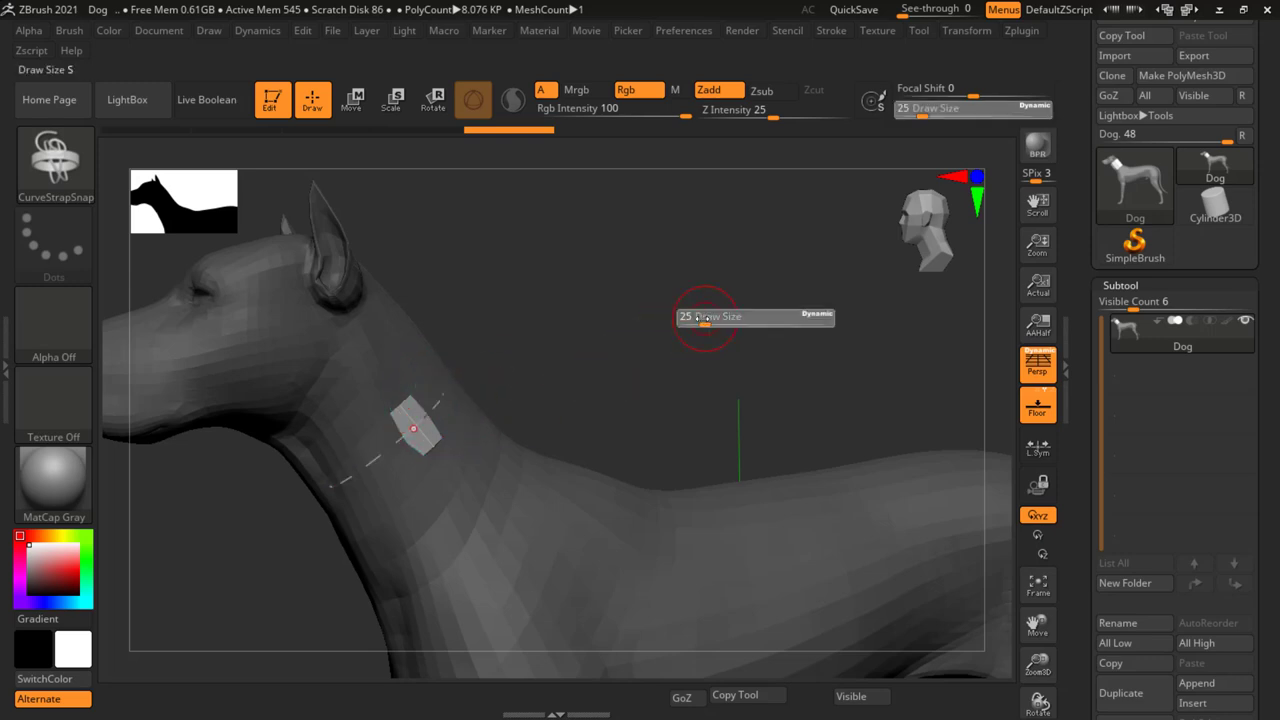
{"action": "left_click", "coordinate": [696, 318]}
{"action": "left_click", "coordinate": [418, 405]}
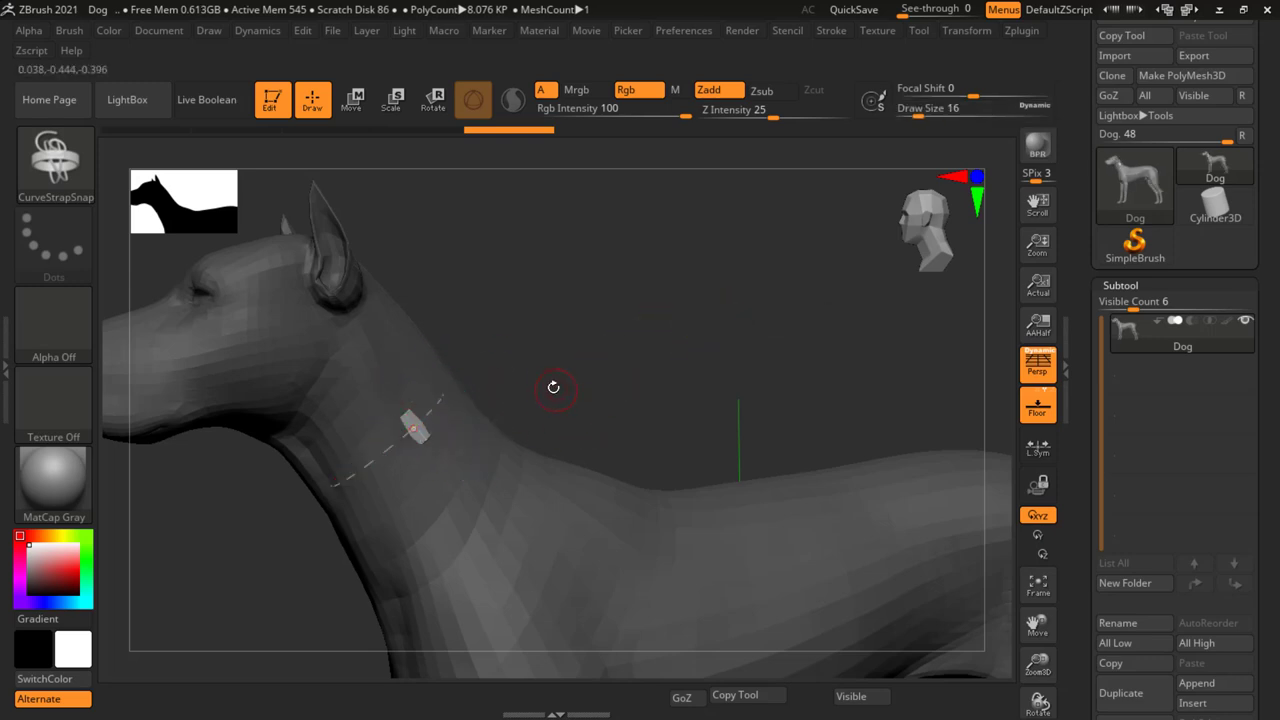
{"action": "mouse_move", "coordinate": [553, 387]}
{"action": "left_mouse_down"}
{"action": "mouse_move", "coordinate": [594, 394]}
{"action": "mouse_move", "coordinate": [614, 340]}
{"action": "mouse_move", "coordinate": [580, 383]}
{"action": "mouse_move", "coordinate": [533, 395]}
{"action": "mouse_move", "coordinate": [590, 391]}
{"action": "left_mouse_up"}
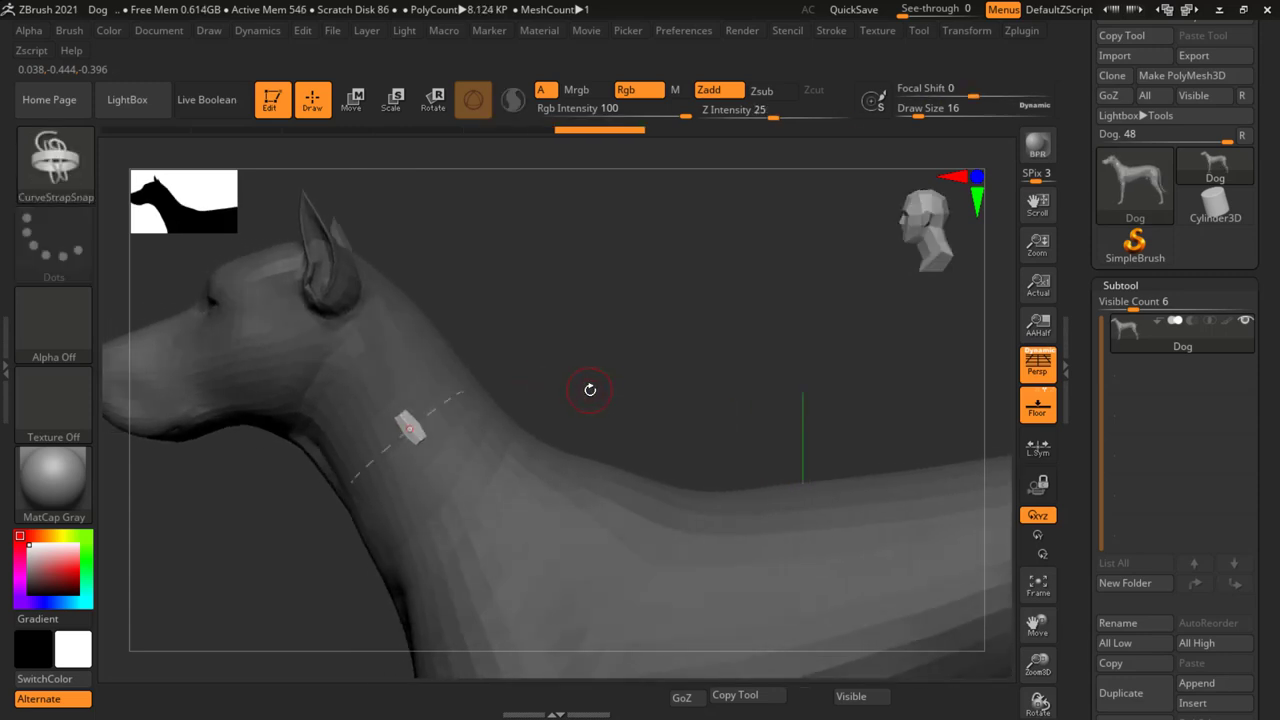
Raise the brush's Depth Imbed to 81, then nudge the draw size up and back to 16.
{"action": "left_click", "coordinate": [70, 30]}
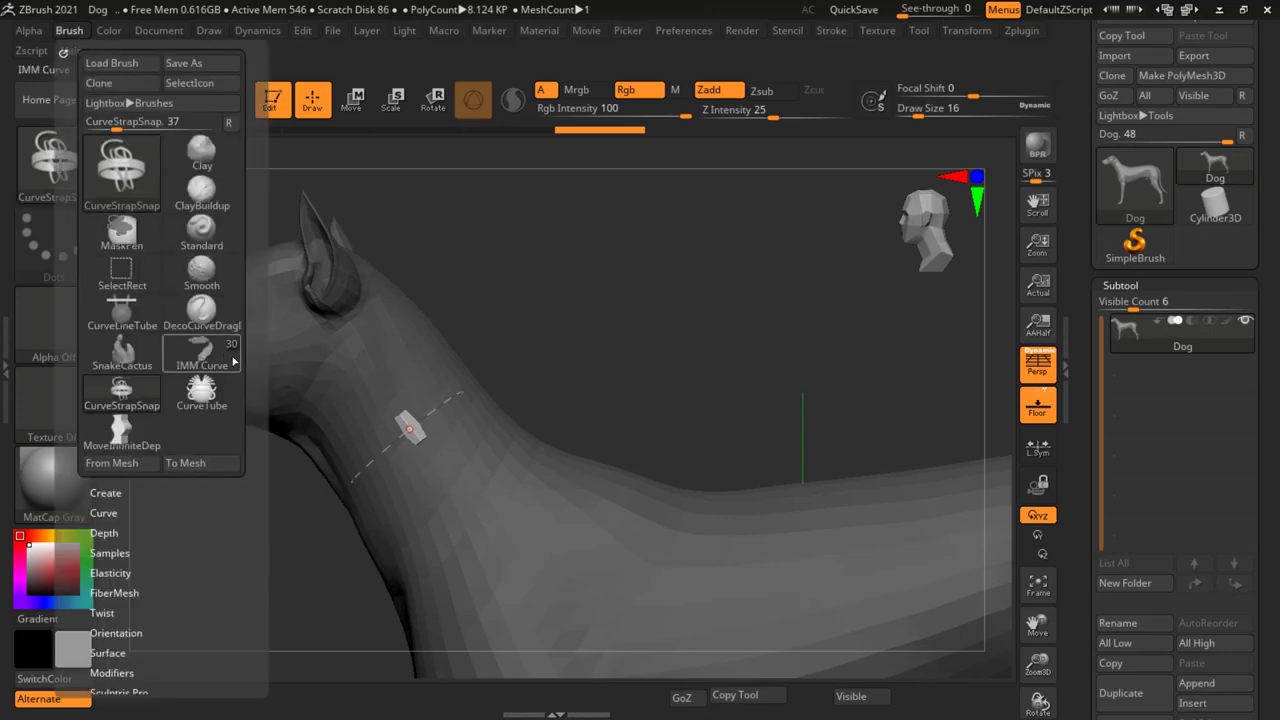
{"action": "scroll", "coordinate": [253, 209], "scroll_direction": "down", "scroll_amount": 10}
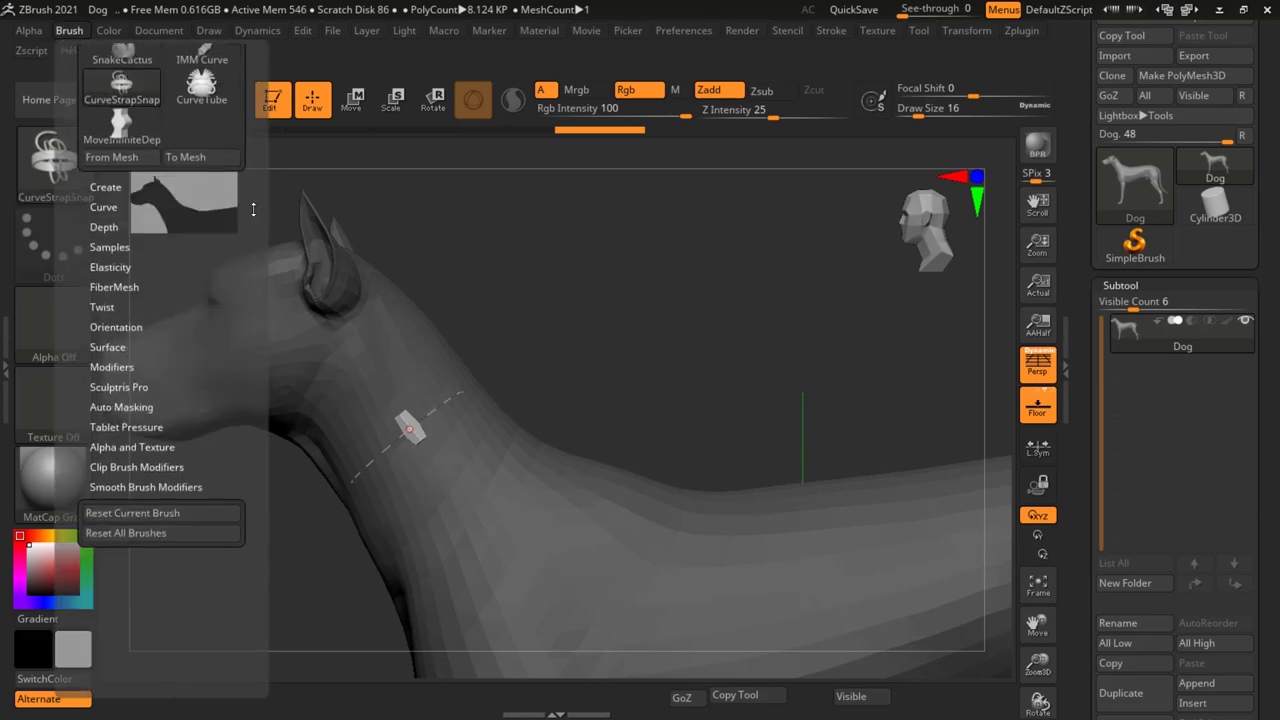
{"action": "left_click", "coordinate": [105, 226]}
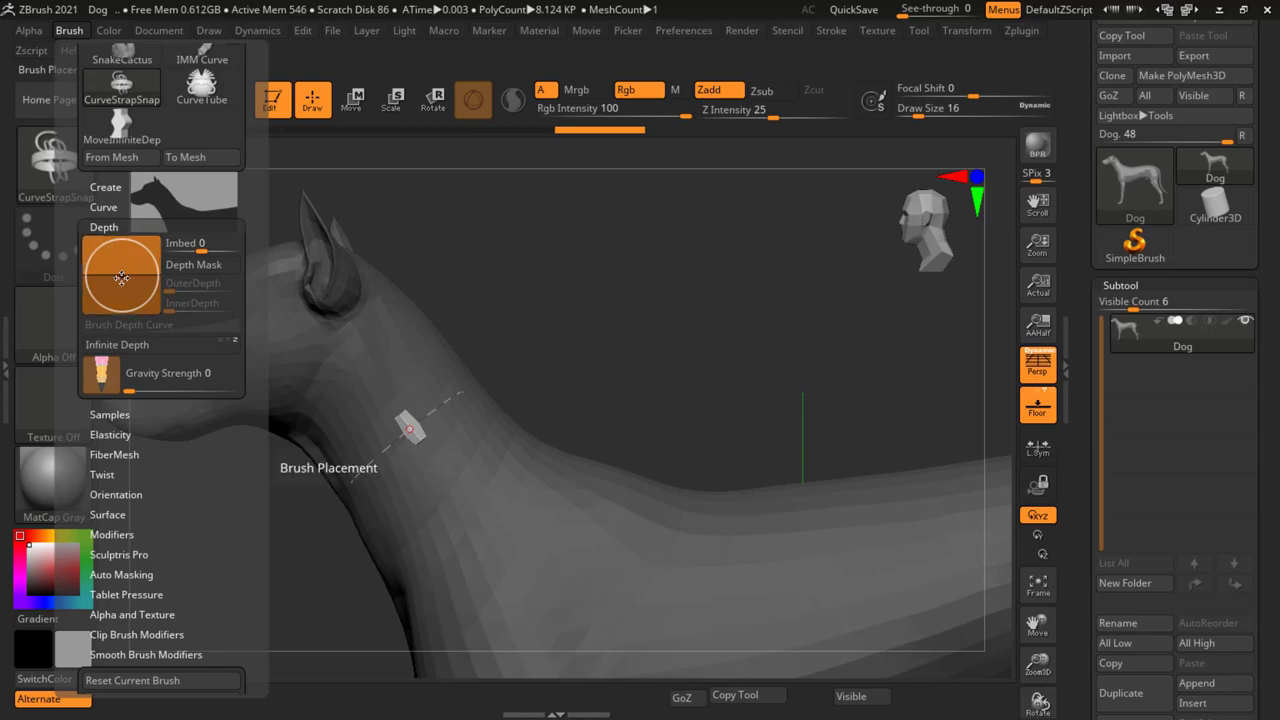
{"action": "left_click_drag", "start_coordinate": [121, 277], "coordinate": [121, 256]}
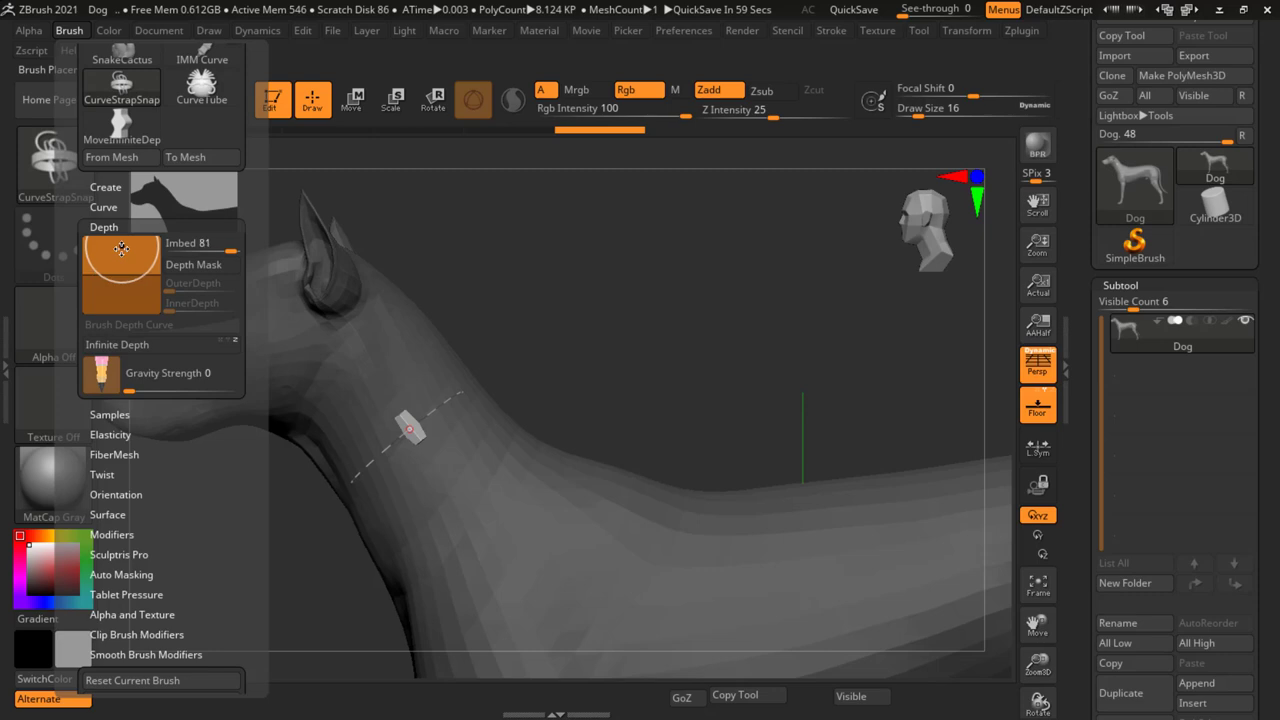
{"action": "key", "text": "bracketright"}
{"action": "key", "text": "bracketright"}
{"action": "key", "text": "bracketright"}
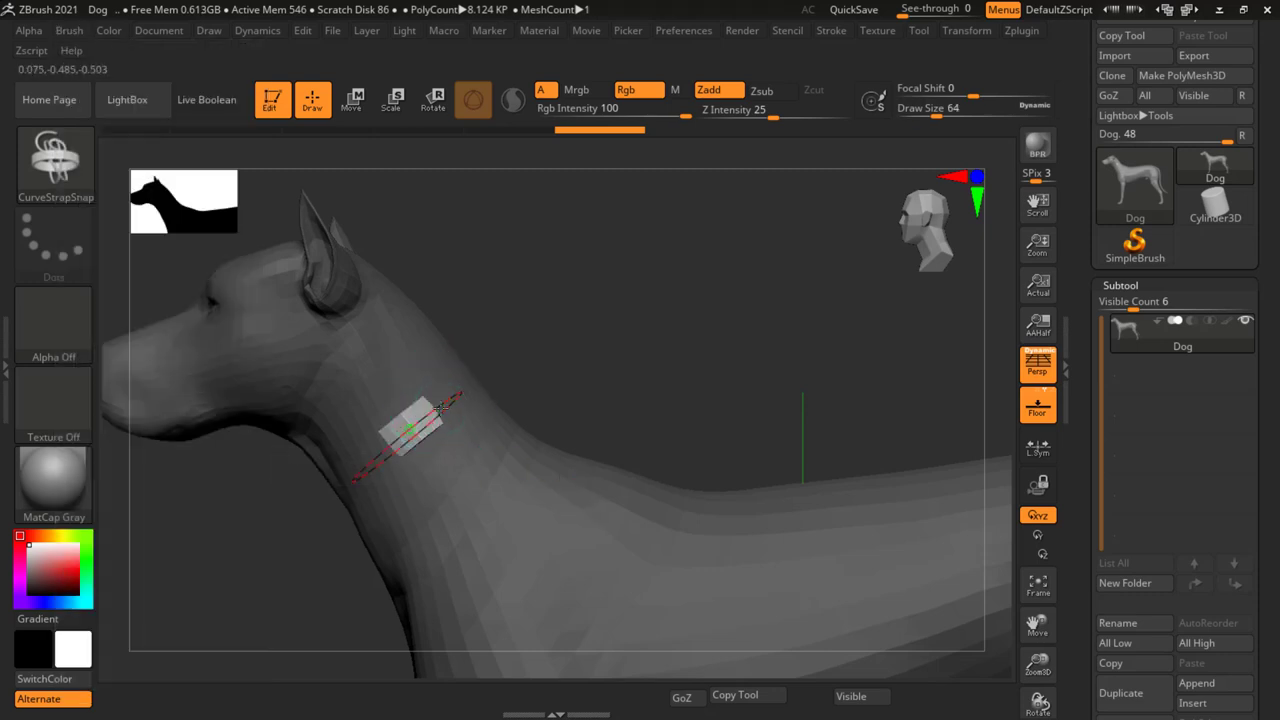
{"action": "key", "text": "bracketleft"}
{"action": "key", "text": "bracketleft"}
{"action": "key", "text": "bracketleft"}
Draw a CurveStrapSnap strap around the base of the dog's neck and orbit to inspect it.
{"action": "mouse_move", "coordinate": [577, 377]}
{"action": "left_mouse_down"}
{"action": "mouse_move", "coordinate": [597, 374]}
{"action": "mouse_move", "coordinate": [571, 330]}
{"action": "mouse_move", "coordinate": [547, 377]}
{"action": "mouse_move", "coordinate": [557, 400]}
{"action": "mouse_move", "coordinate": [494, 485]}
{"action": "left_mouse_up"}
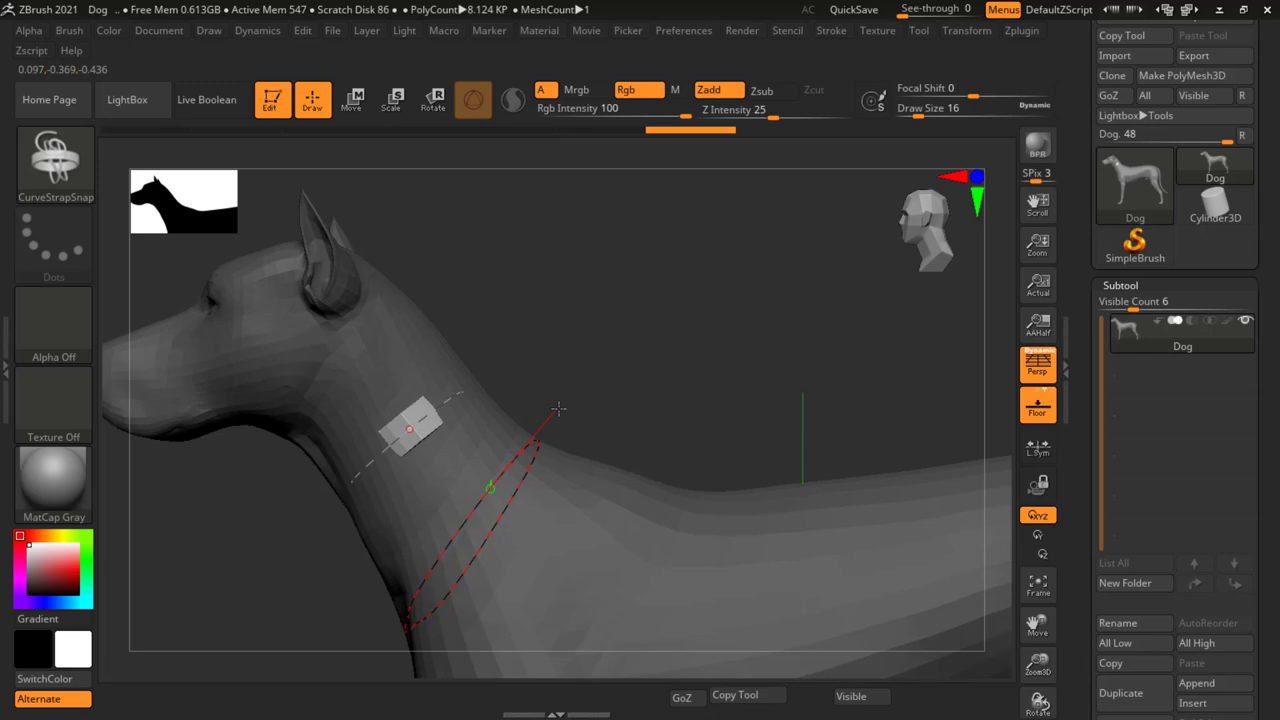
{"action": "left_click_drag", "start_coordinate": [558, 408], "coordinate": [560, 406]}
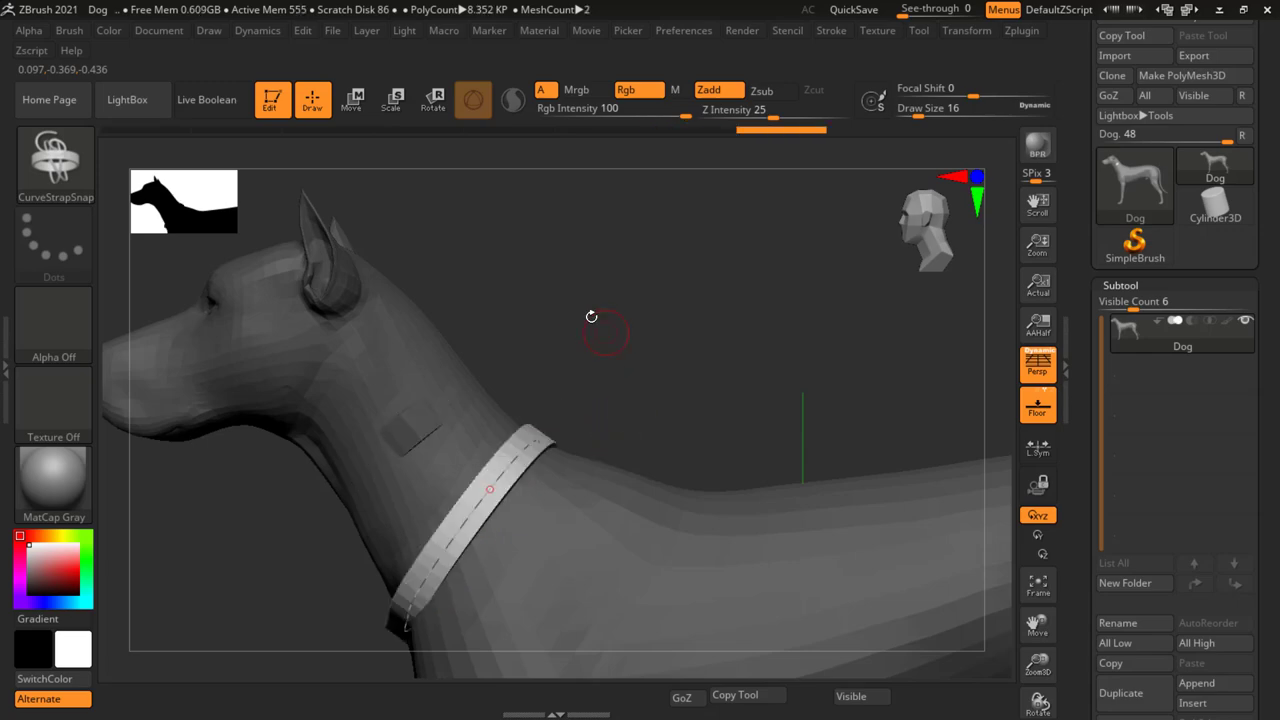
{"action": "mouse_move", "coordinate": [589, 314]}
{"action": "left_mouse_down"}
{"action": "mouse_move", "coordinate": [614, 374]}
{"action": "mouse_move", "coordinate": [707, 301]}
{"action": "mouse_move", "coordinate": [589, 346]}
{"action": "left_mouse_up"}
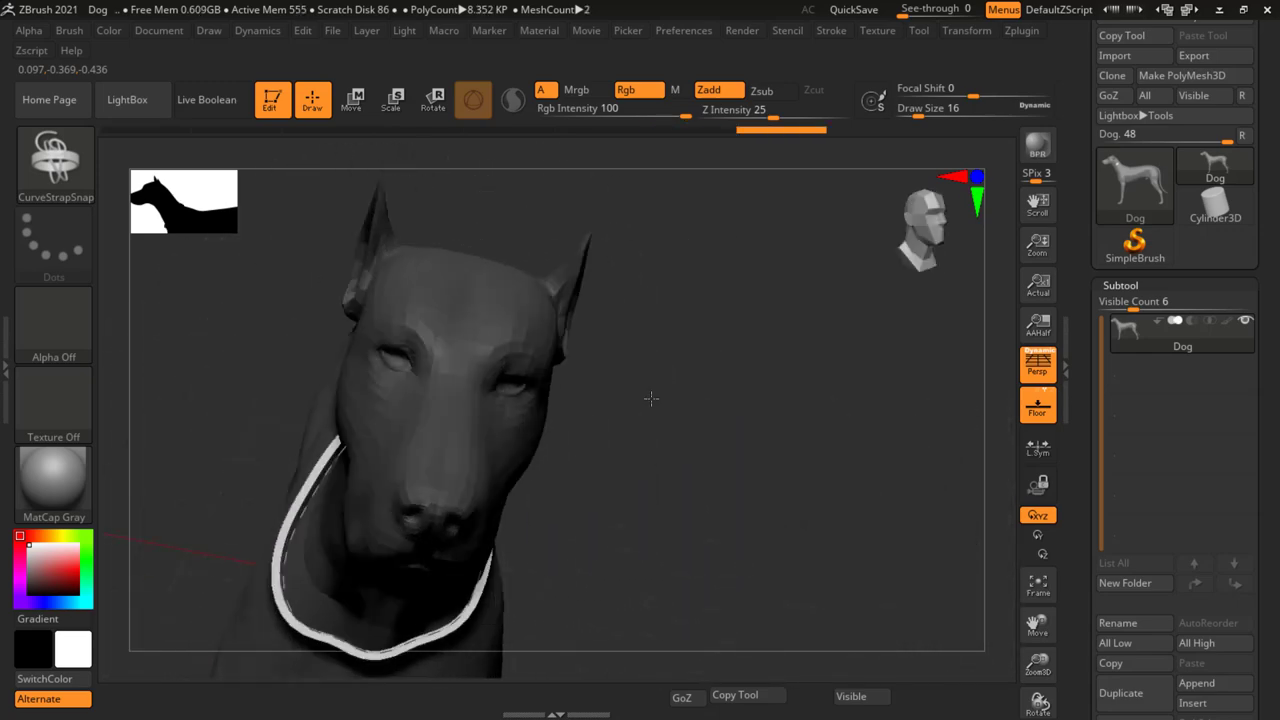
{"action": "left_click_drag", "start_coordinate": [537, 453], "coordinate": [345, 152]}
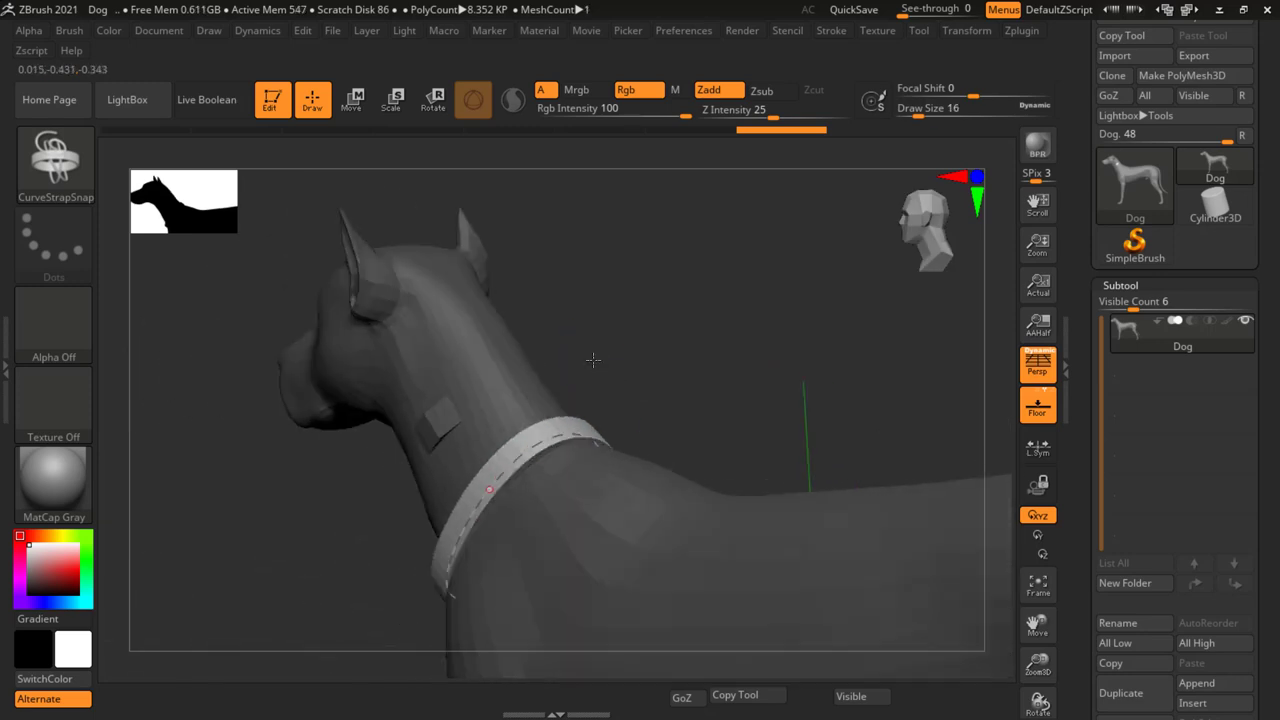
Set the strap brush's Imbed depth to 100 in the Brush Depth preview.
{"action": "left_click", "coordinate": [66, 31]}
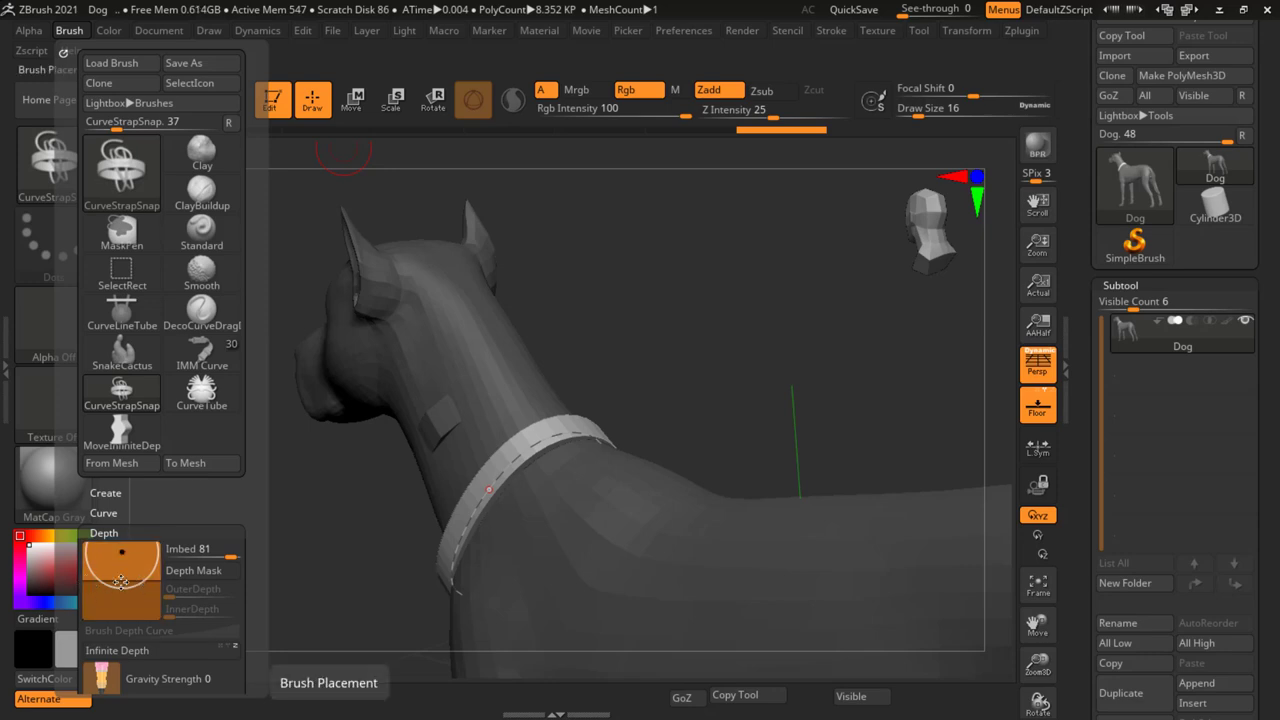
{"action": "left_click_drag", "start_coordinate": [120, 553], "coordinate": [117, 587]}
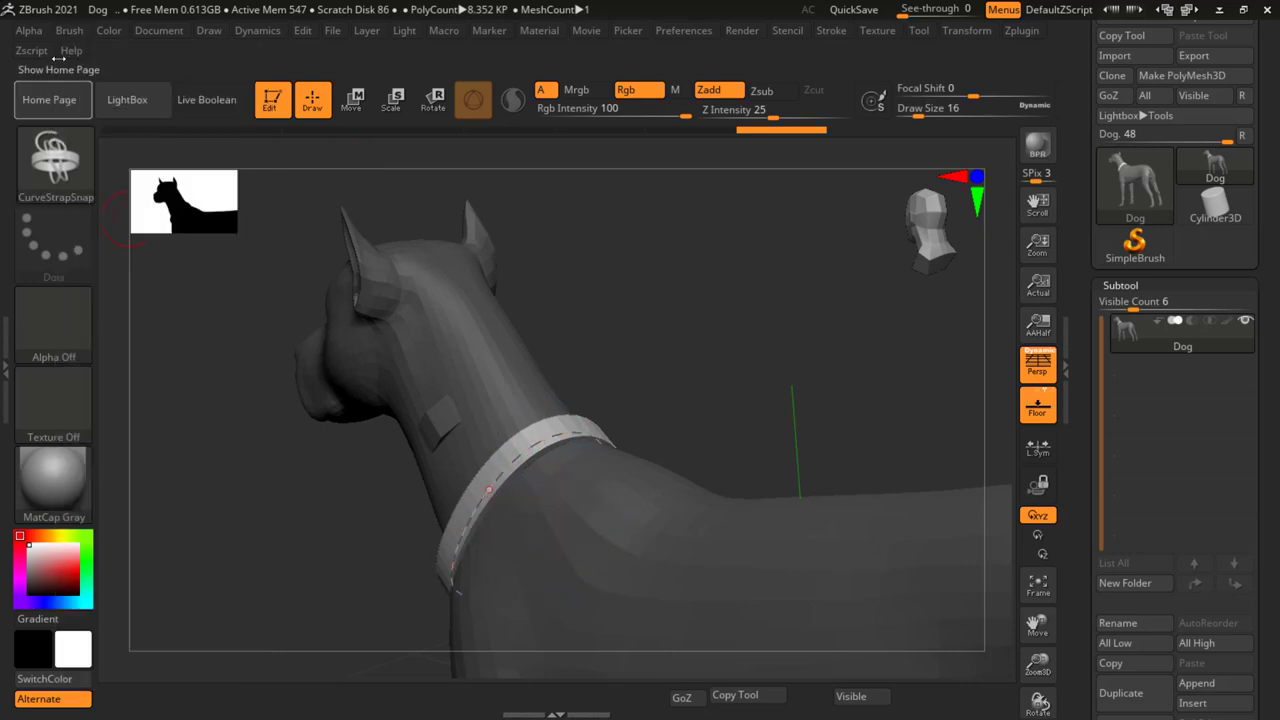
{"action": "left_click", "coordinate": [69, 30]}
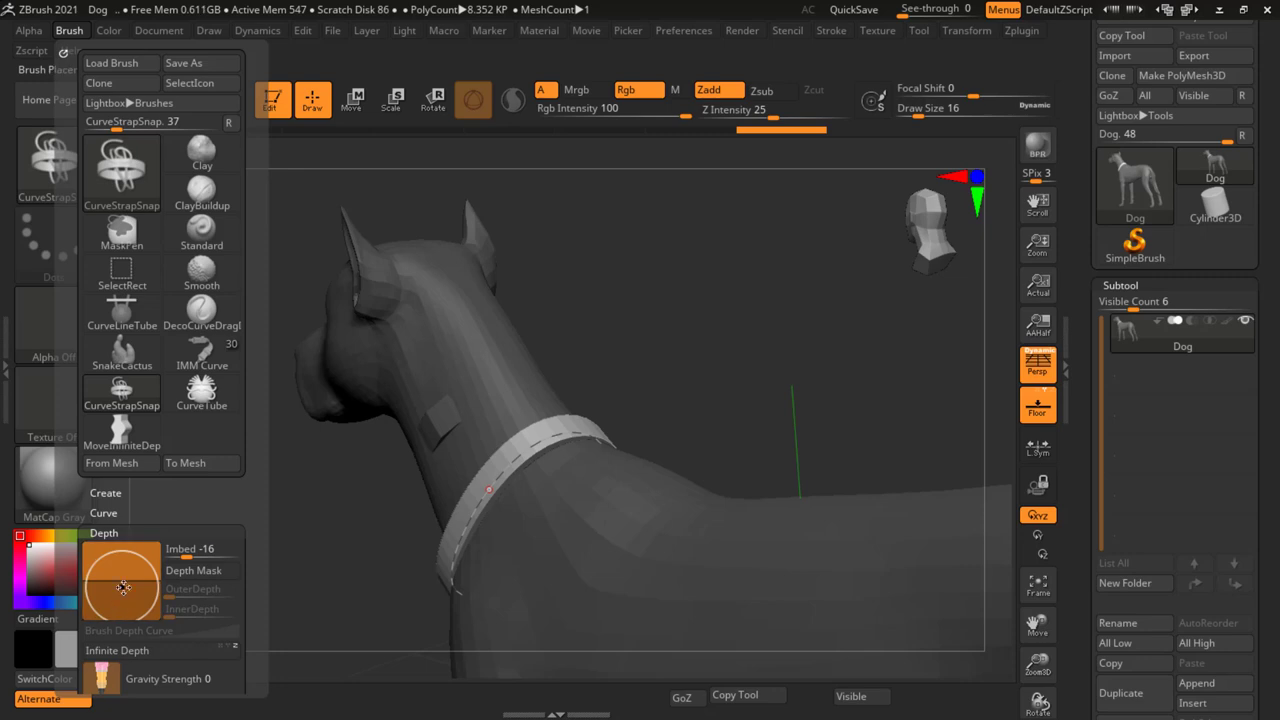
{"action": "left_click_drag", "start_coordinate": [123, 587], "coordinate": [120, 555]}
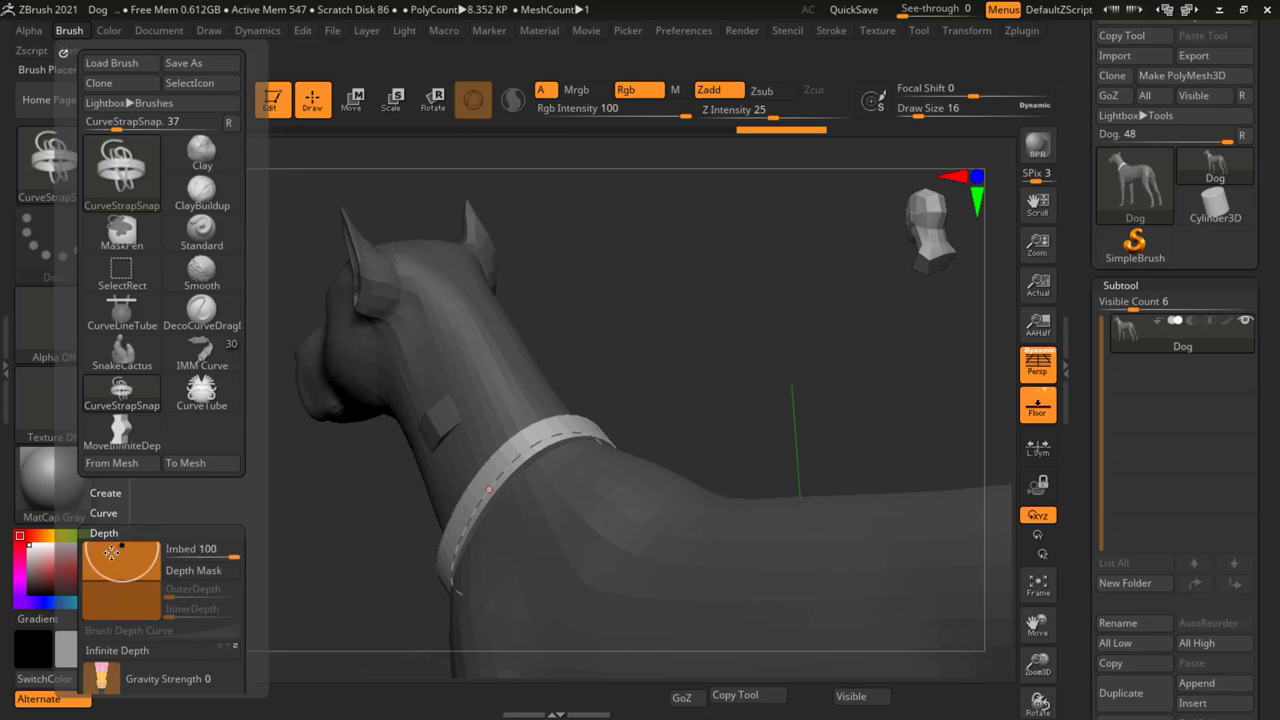
{"action": "left_click_drag", "start_coordinate": [680, 465], "coordinate": [727, 331]}
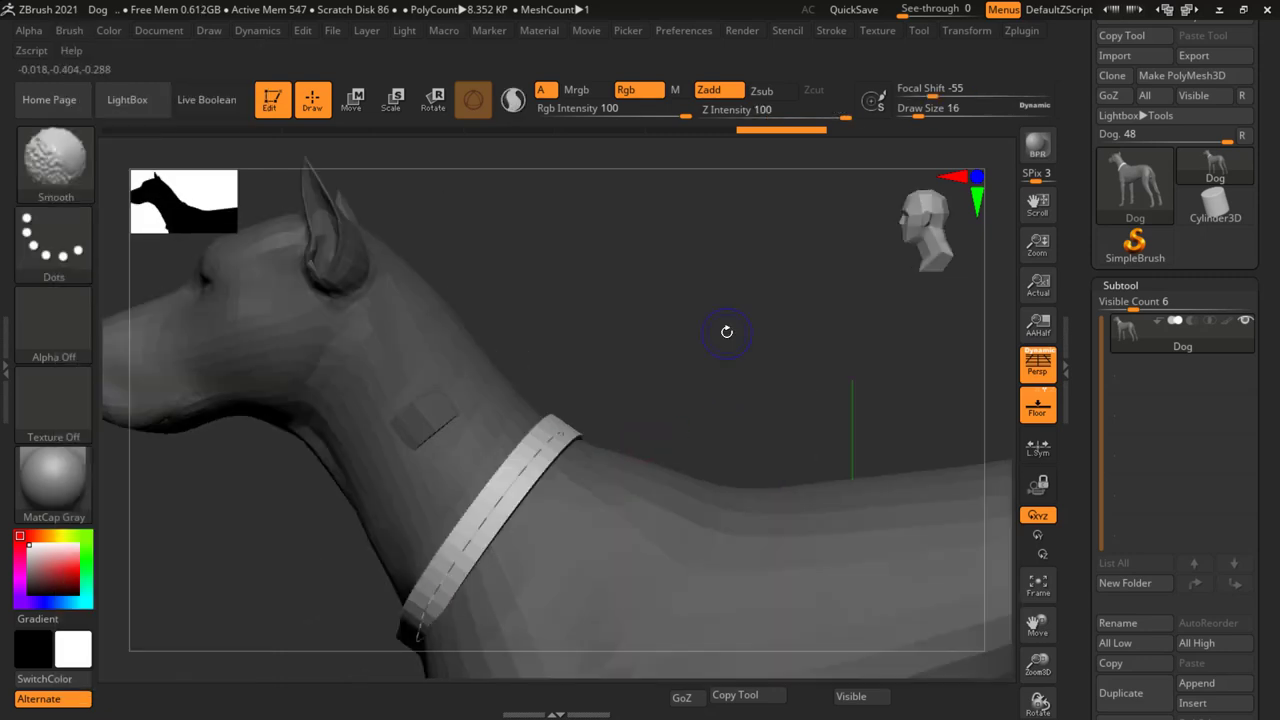
{"action": "left_click_drag", "start_coordinate": [617, 394], "coordinate": [651, 342]}
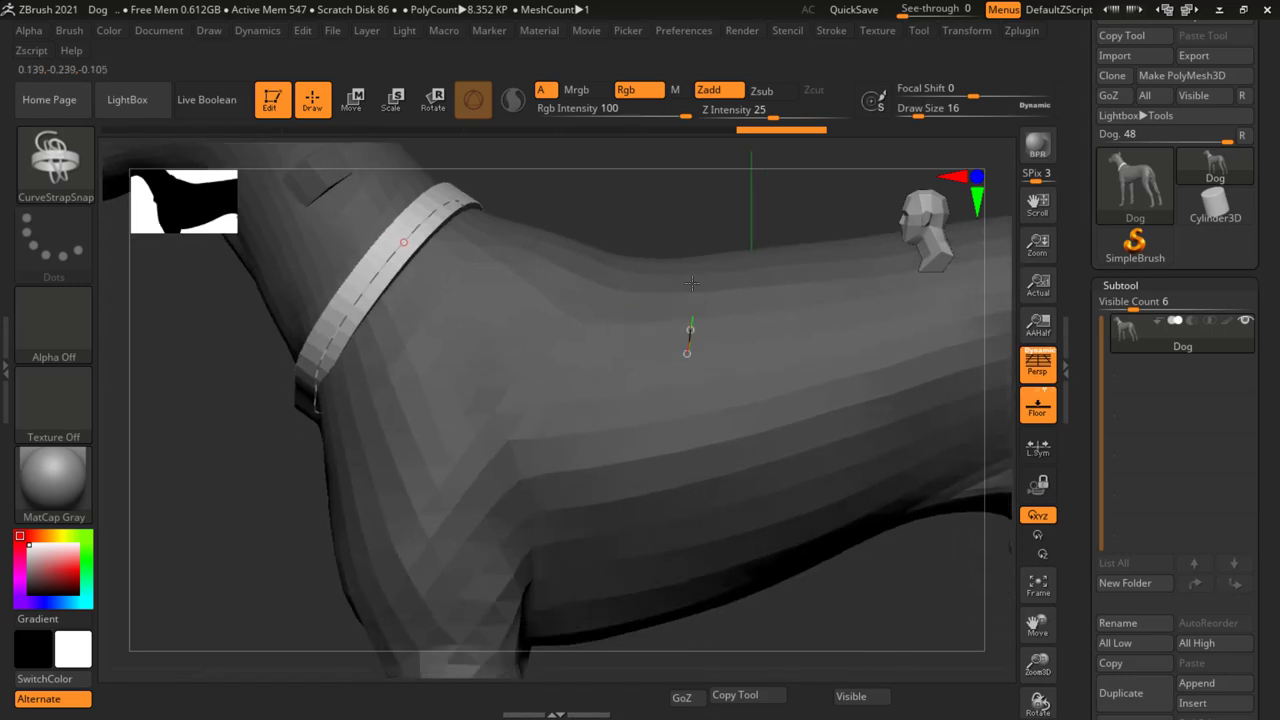
Draw a narrow strap around the torso behind the front legs and snap the view straight.
{"action": "left_click_drag", "start_coordinate": [700, 185], "coordinate": [698, 190]}
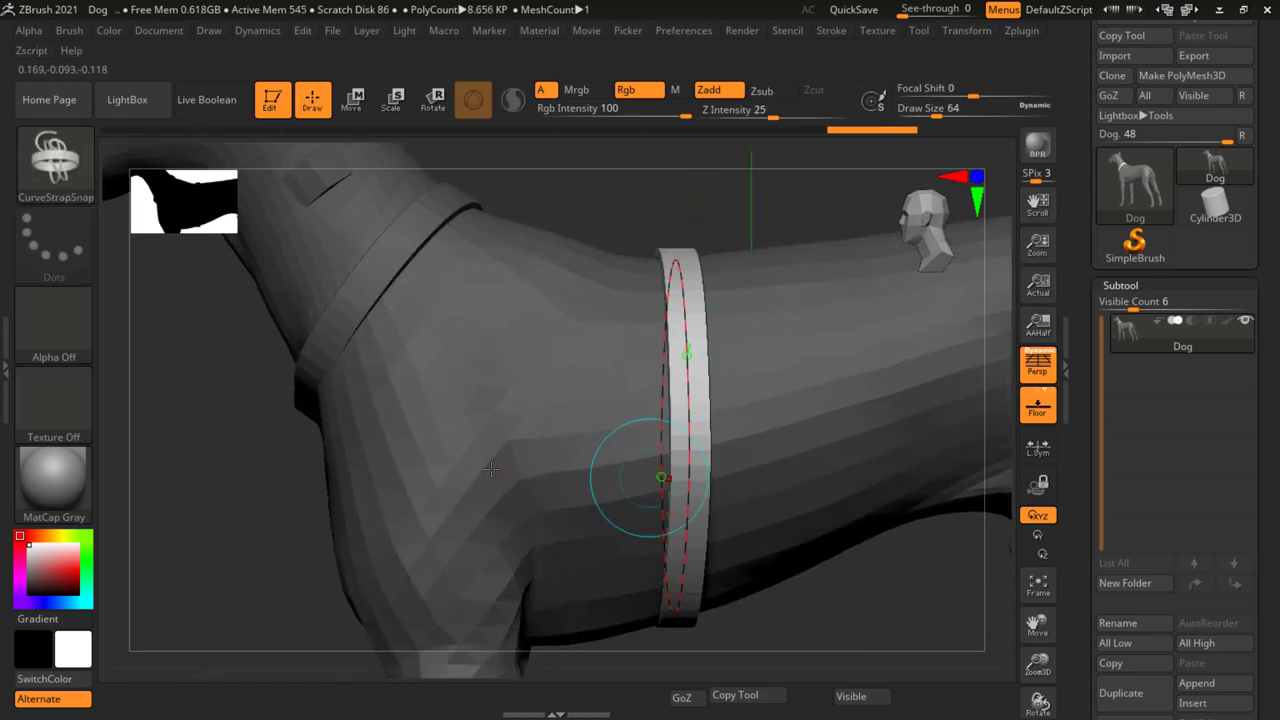
{"action": "mouse_move", "coordinate": [628, 471]}
{"action": "left_mouse_down"}
{"action": "mouse_move", "coordinate": [559, 452]}
{"action": "mouse_move", "coordinate": [483, 535]}
{"action": "mouse_move", "coordinate": [593, 373]}
{"action": "mouse_move", "coordinate": [699, 475]}
{"action": "mouse_move", "coordinate": [586, 429]}
{"action": "left_mouse_up"}
{"action": "key", "text": "shift"}
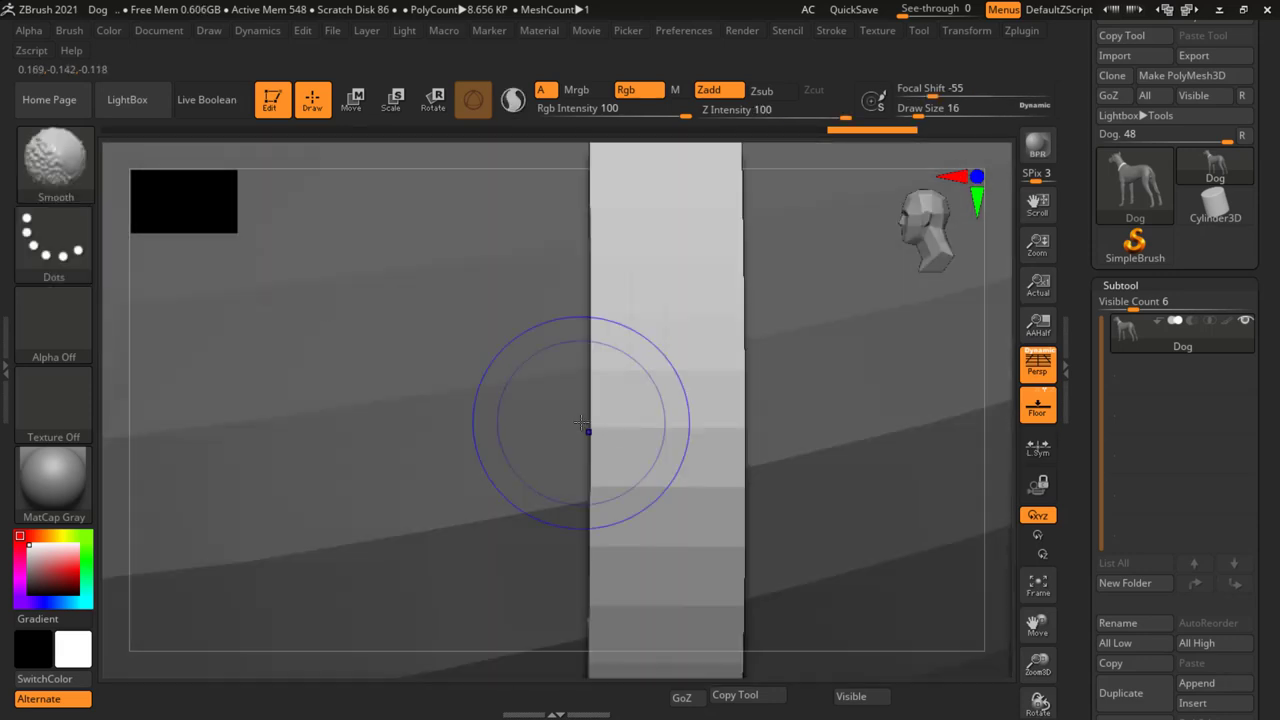
{"action": "mouse_move", "coordinate": [786, 466]}
{"action": "left_mouse_down", "text": "alt"}
{"action": "mouse_move", "coordinate": [696, 511]}
{"action": "mouse_move", "coordinate": [505, 255]}
{"action": "left_mouse_up", "text": "alt"}
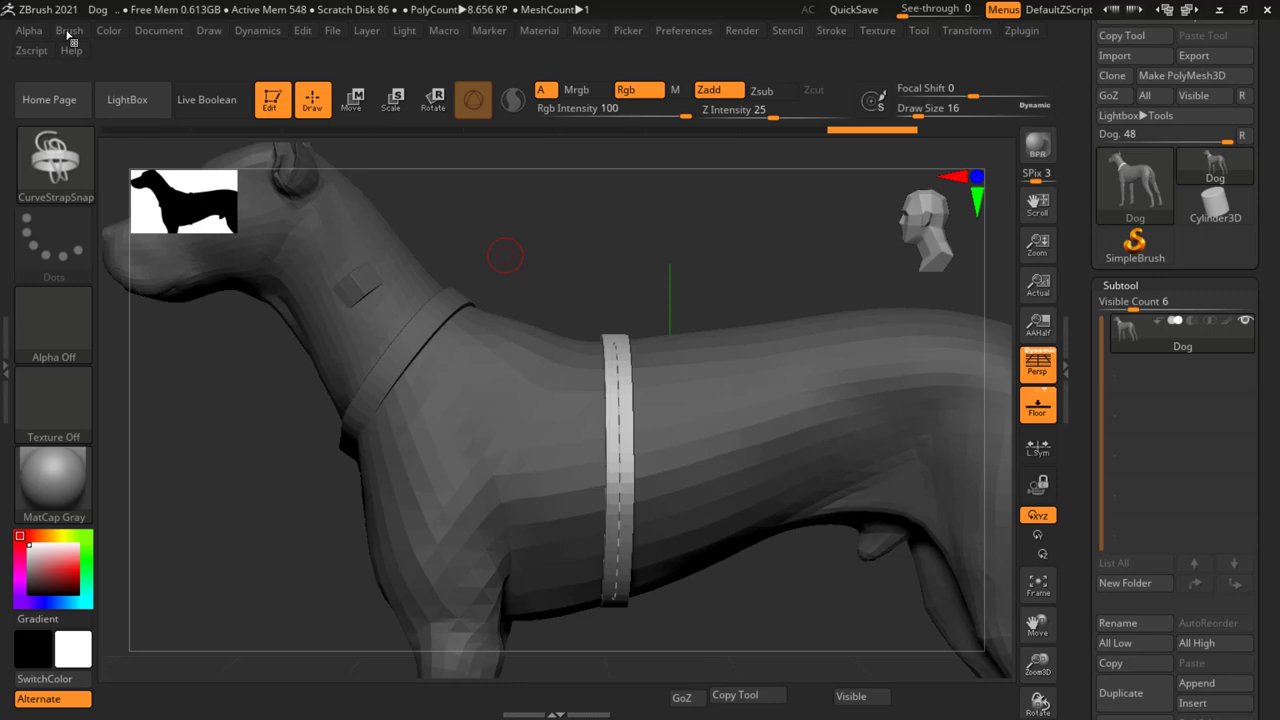
Rebuild the chest strap wider by setting Draw Size to 41, then snap to side profile.
{"action": "left_click", "coordinate": [68, 31]}
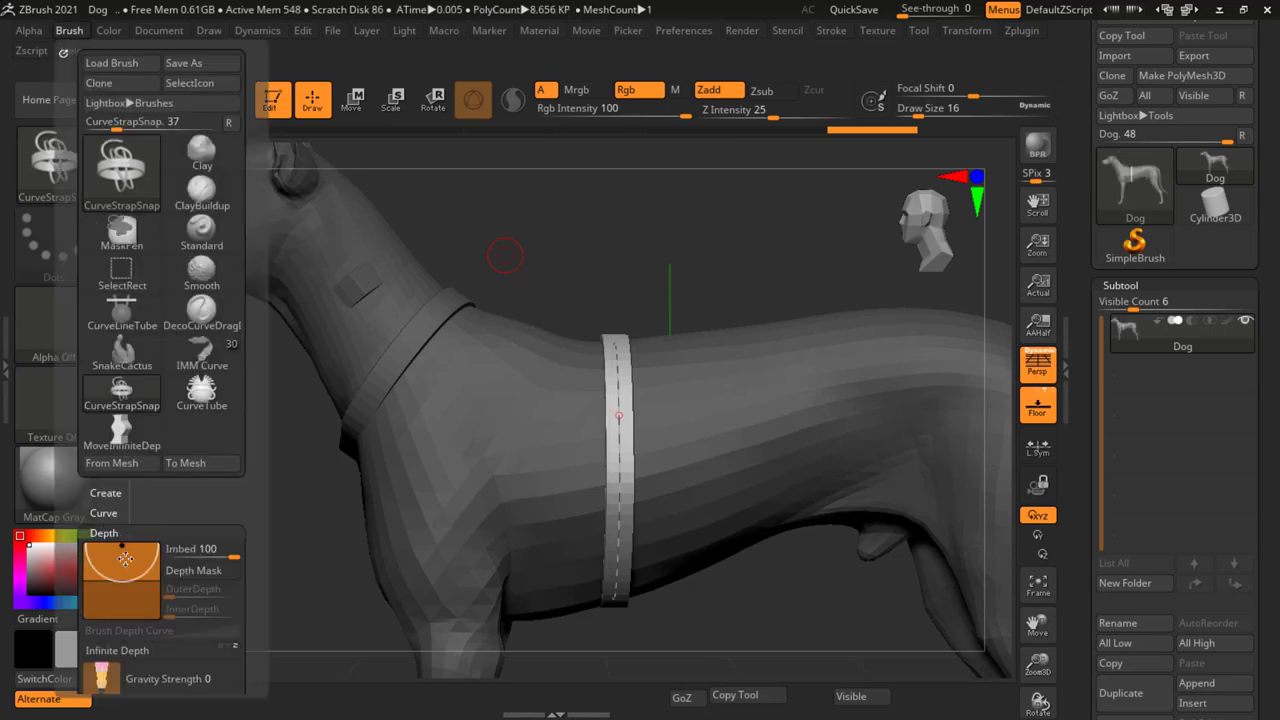
{"action": "left_click_drag", "start_coordinate": [797, 430], "coordinate": [729, 311], "text": "alt"}
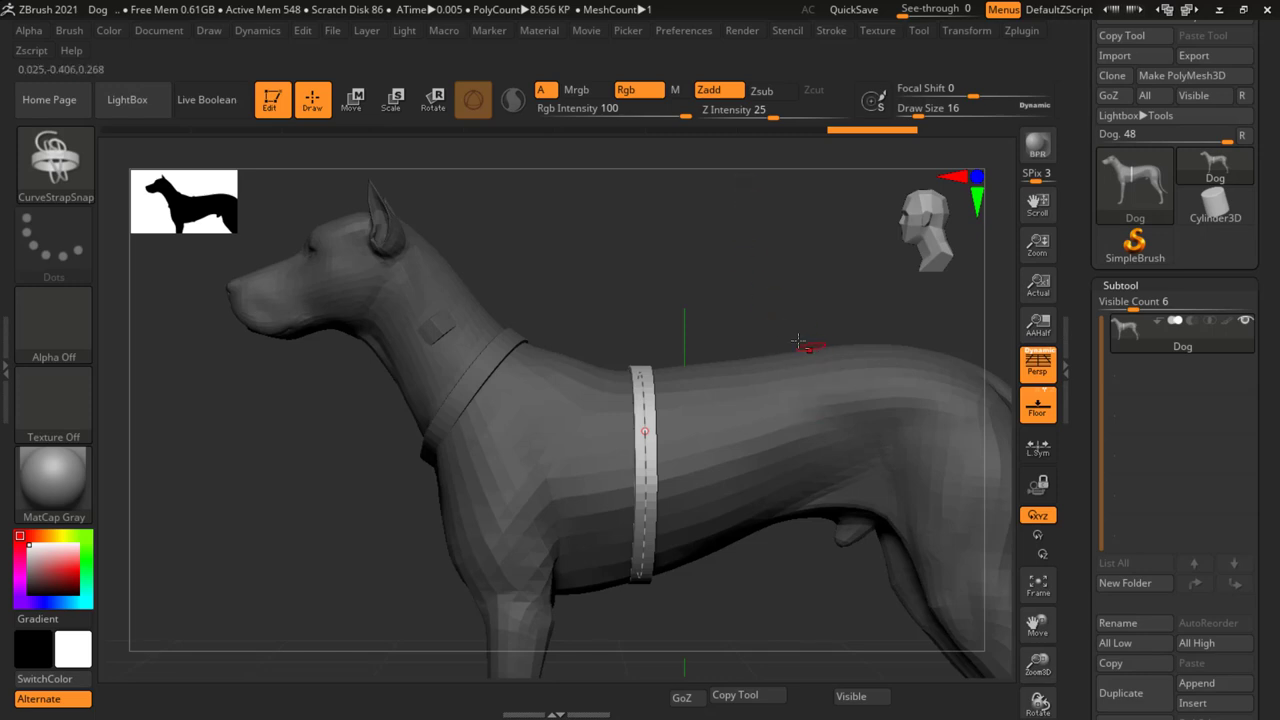
{"action": "left_click_drag", "start_coordinate": [798, 341], "coordinate": [588, 181], "text": "alt"}
{"action": "left_click_drag", "start_coordinate": [700, 520], "coordinate": [605, 452], "text": "alt"}
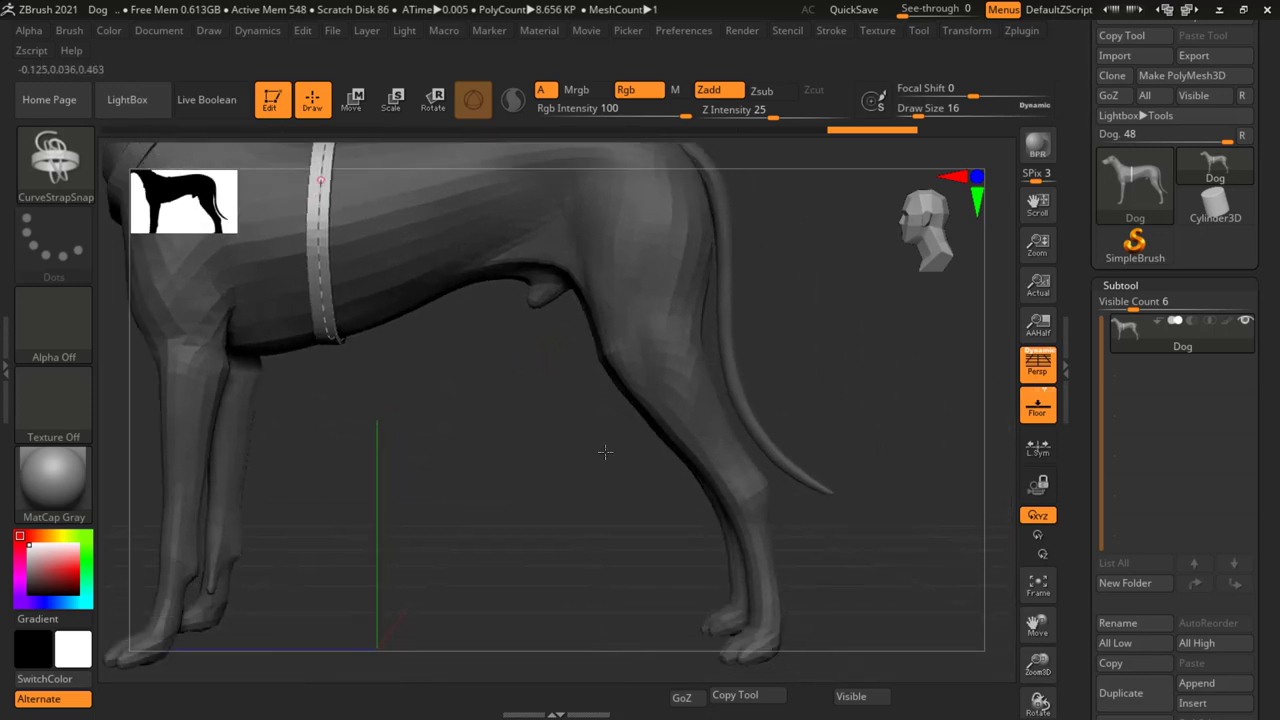
{"action": "left_click_drag", "start_coordinate": [450, 356], "coordinate": [715, 512], "text": "alt"}
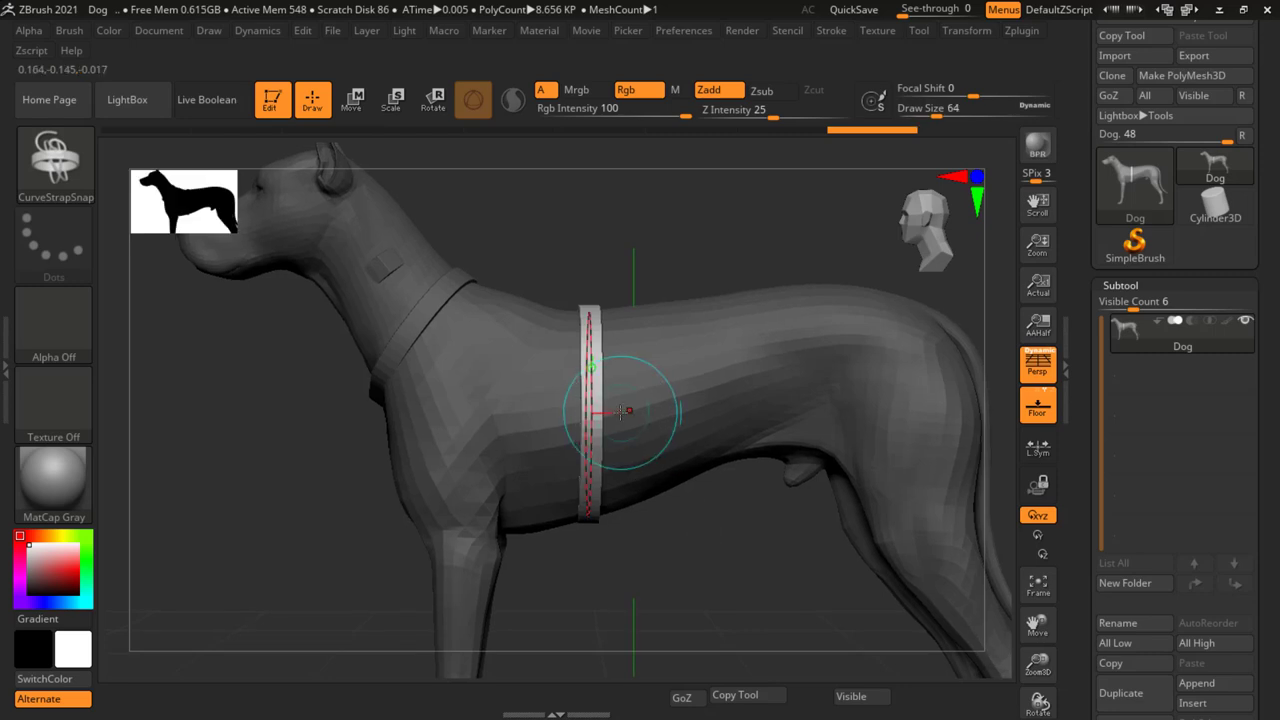
{"action": "key", "text": "s"}
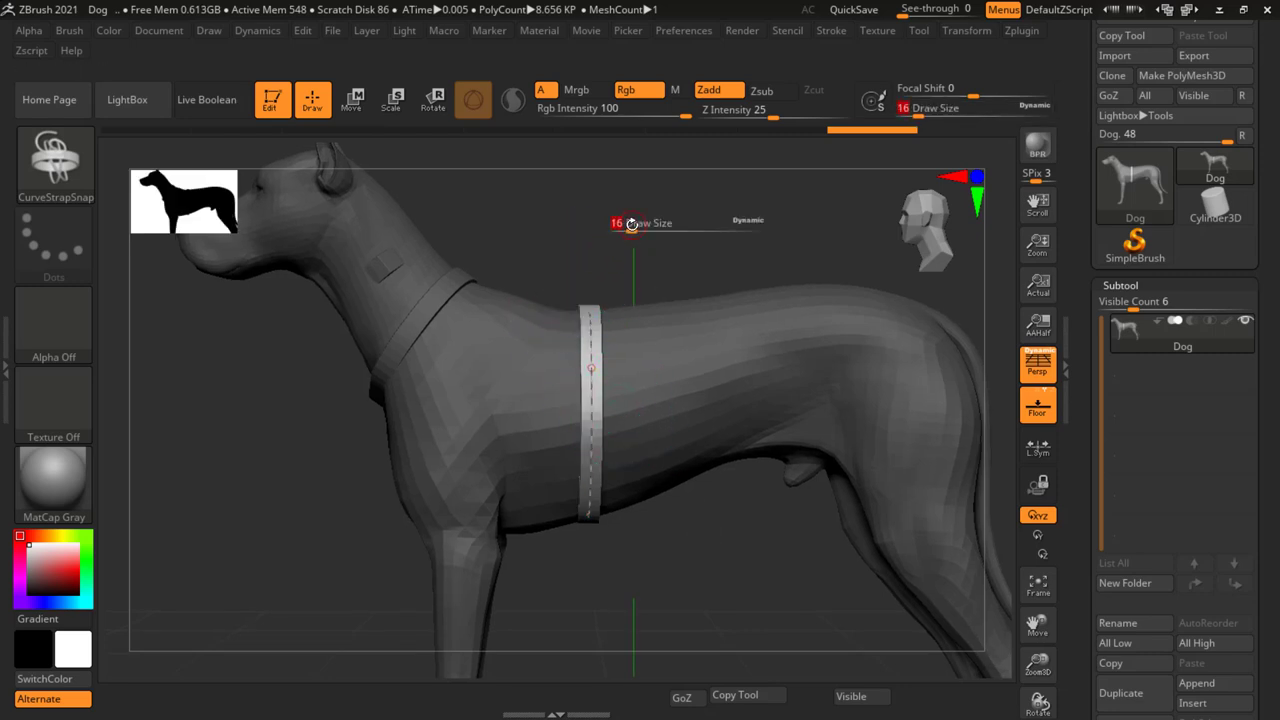
{"action": "left_click", "coordinate": [608, 345]}
{"action": "mouse_move", "coordinate": [717, 204]}
{"action": "left_mouse_down"}
{"action": "mouse_move", "coordinate": [730, 246]}
{"action": "mouse_move", "coordinate": [624, 300]}
{"action": "left_mouse_up"}
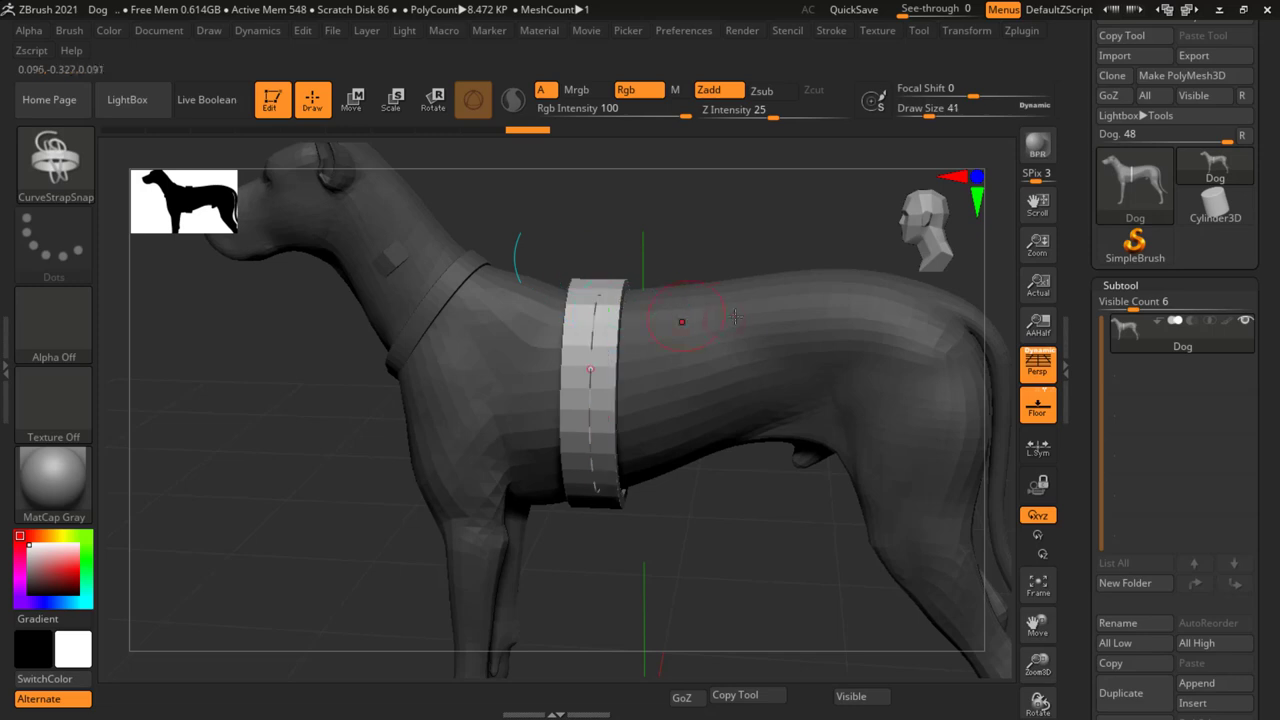
{"action": "left_click_drag", "start_coordinate": [708, 257], "coordinate": [690, 235], "text": "shift"}
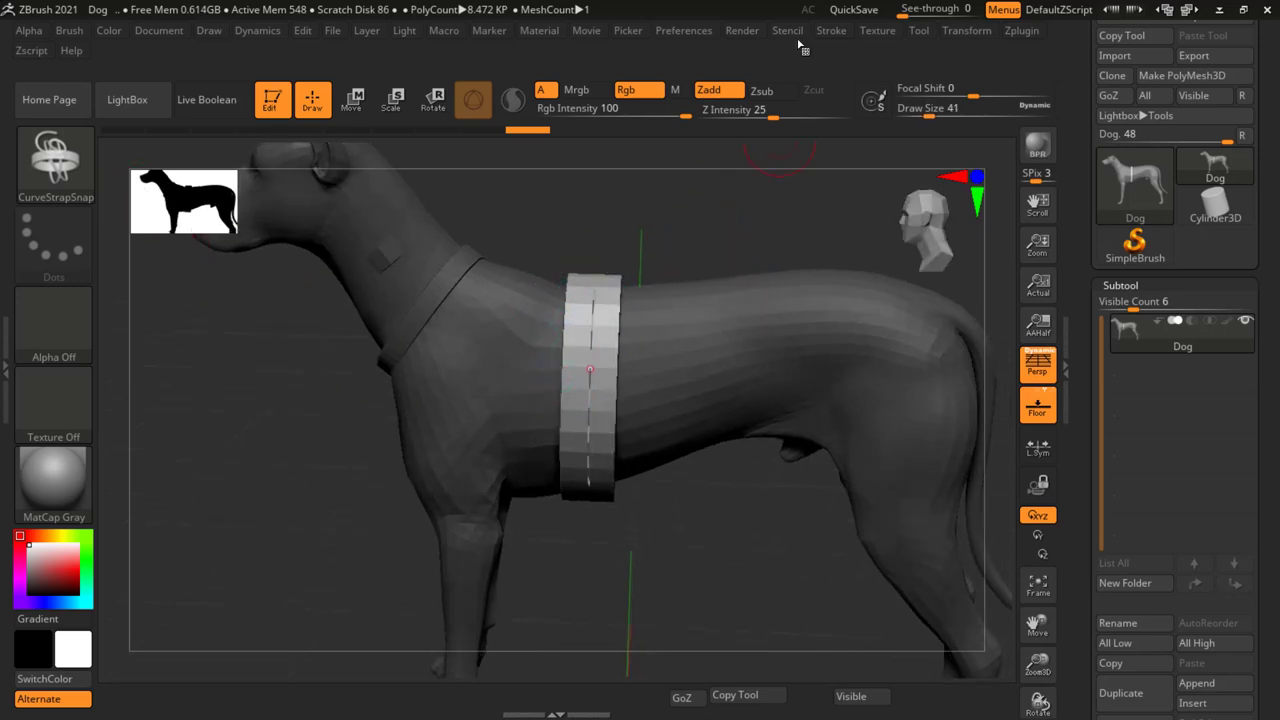
Delete the chest strap's guide curve via Stroke > Curve Functions and zoom out to the whole dog.
{"action": "left_click", "coordinate": [840, 35]}
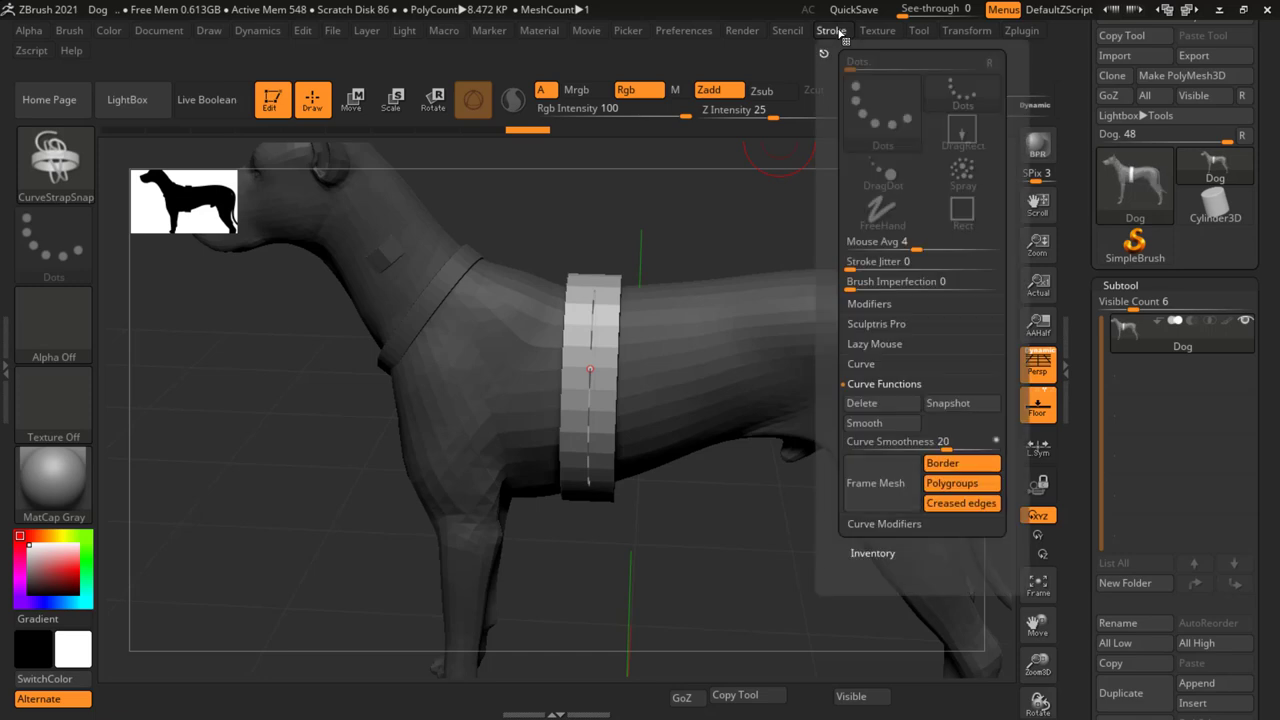
{"action": "left_click", "coordinate": [870, 405]}
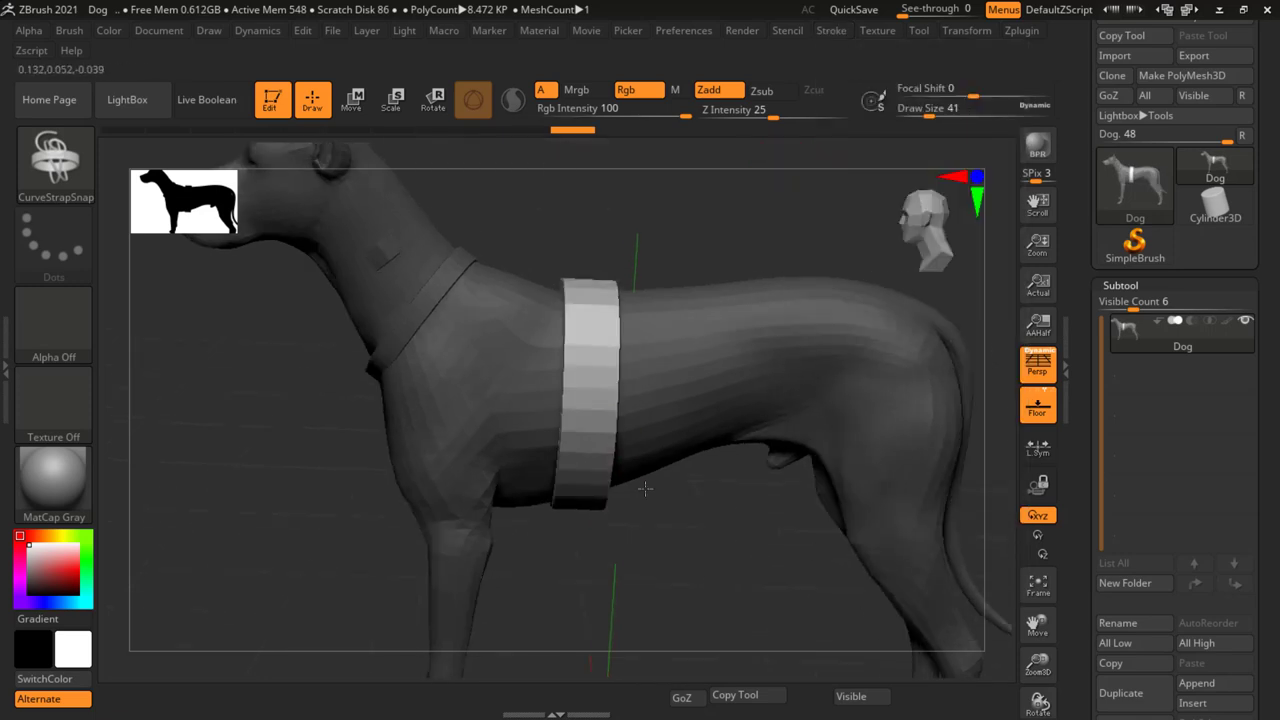
{"action": "right_click_drag", "start_coordinate": [708, 318], "coordinate": [740, 320]}
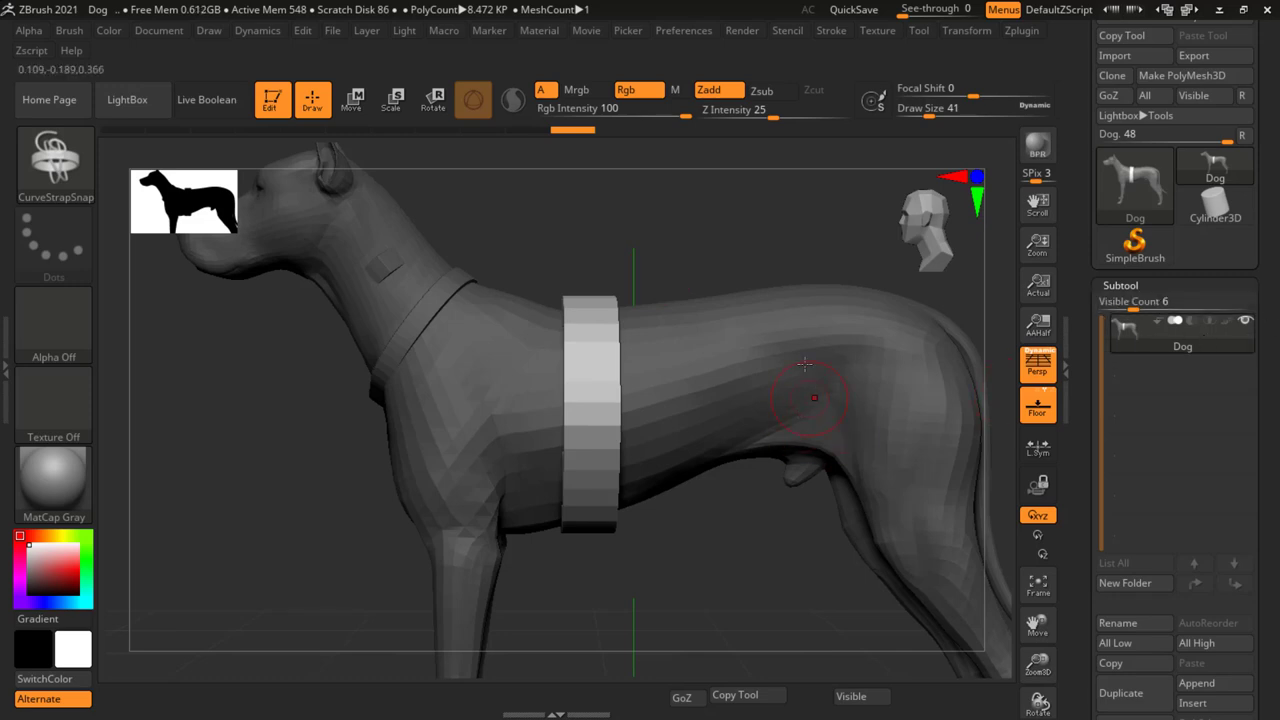
{"action": "right_click_drag", "start_coordinate": [780, 271], "coordinate": [674, 271], "text": "ctrl"}
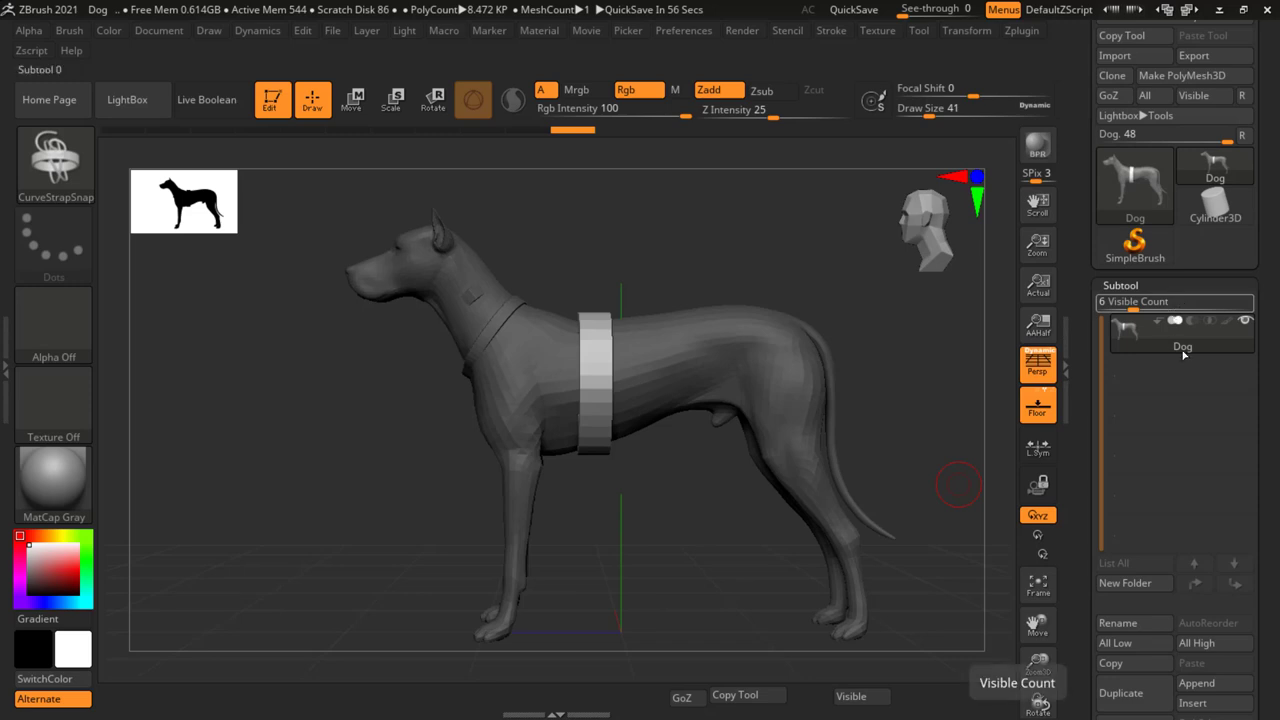
Split the masked chest strap off into its own subtool.
{"action": "scroll", "coordinate": [1150, 320], "scroll_direction": "down", "scroll_amount": 3}
{"action": "scroll", "coordinate": [1150, 320], "scroll_direction": "down", "scroll_amount": 3}
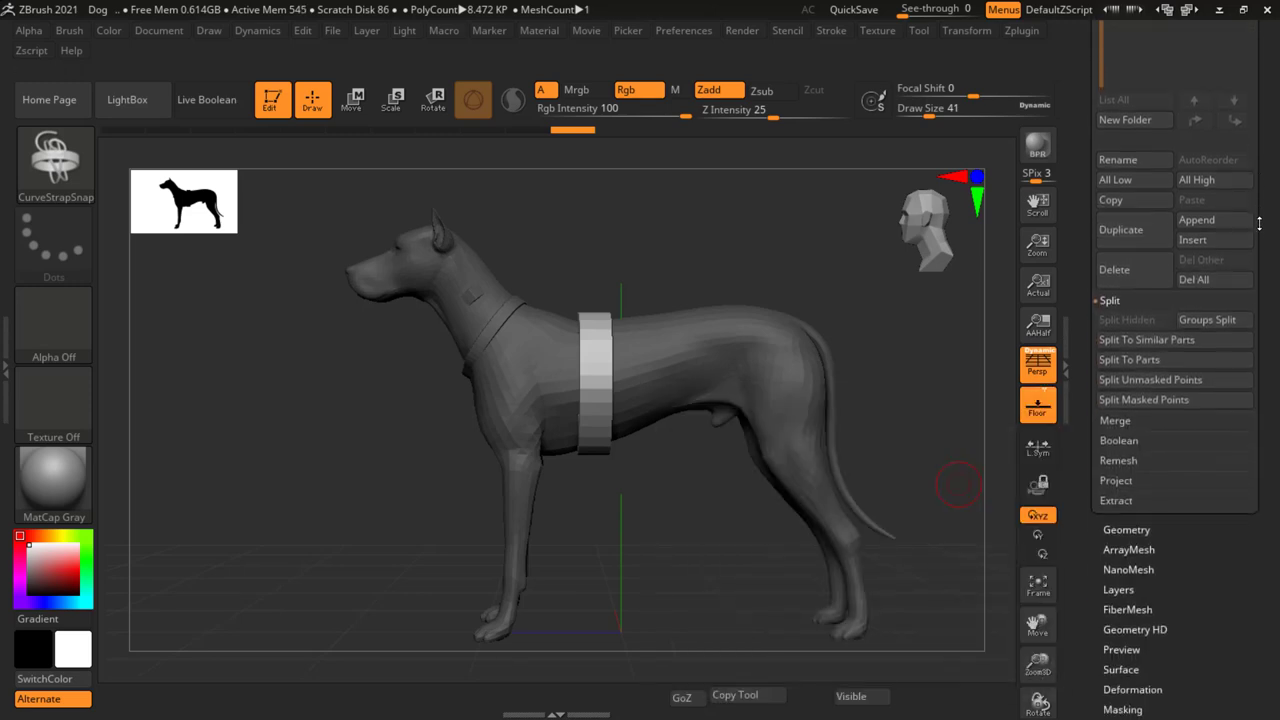
{"action": "scroll", "coordinate": [1145, 300], "scroll_direction": "down", "scroll_amount": 2}
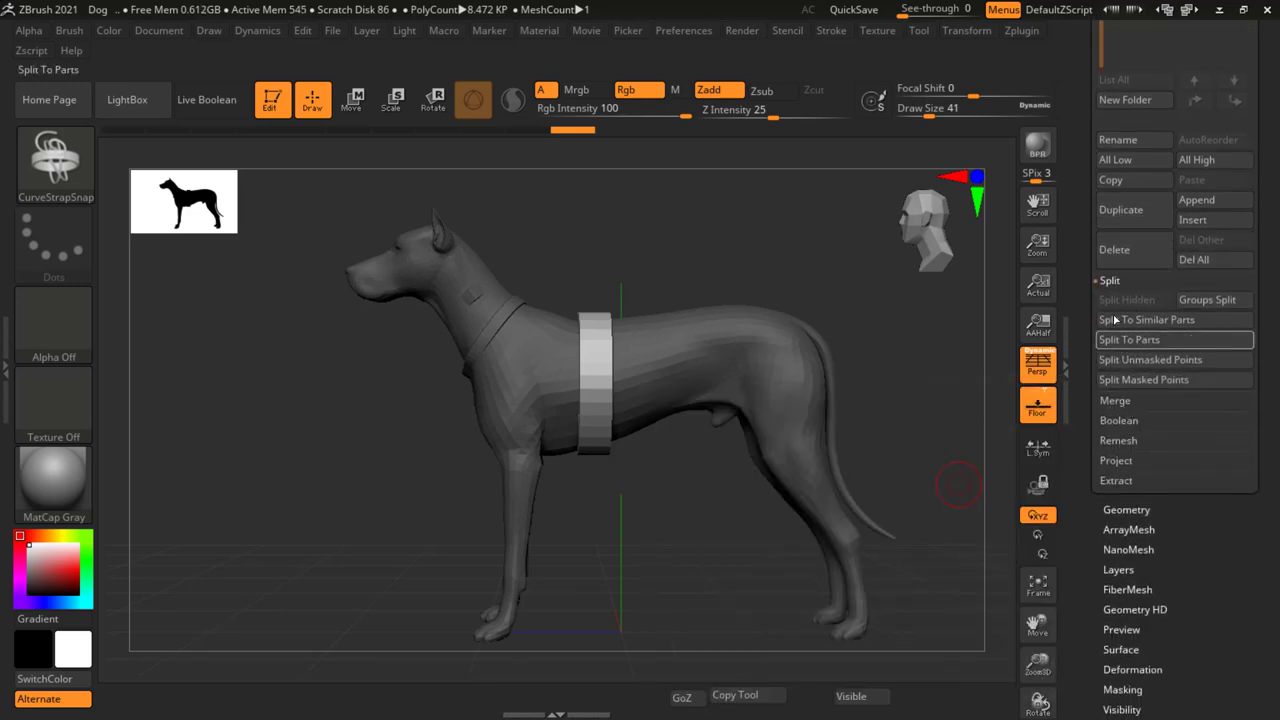
{"action": "left_click", "coordinate": [1166, 380]}
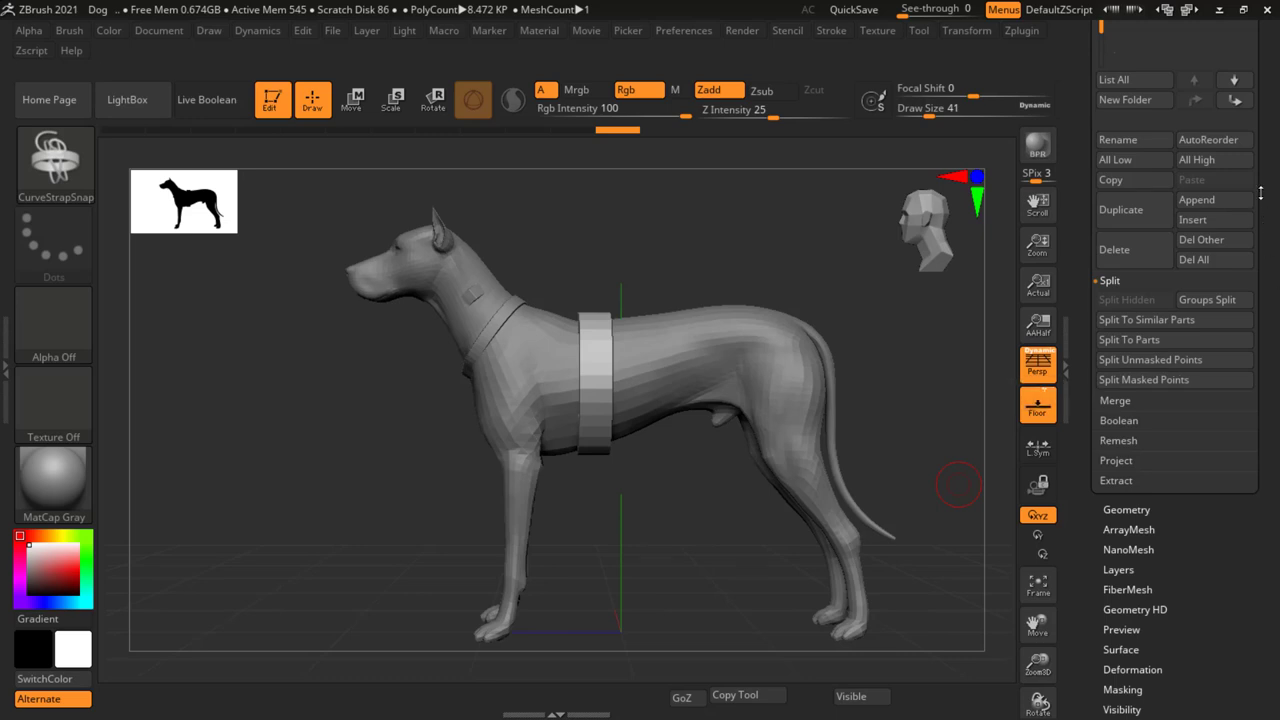
Hide the chest band subtool and make Dog1 the active subtool.
{"action": "scroll", "coordinate": [1277, 305], "scroll_direction": "up", "scroll_amount": 2}
{"action": "scroll", "coordinate": [1277, 305], "scroll_direction": "up", "scroll_amount": 3}
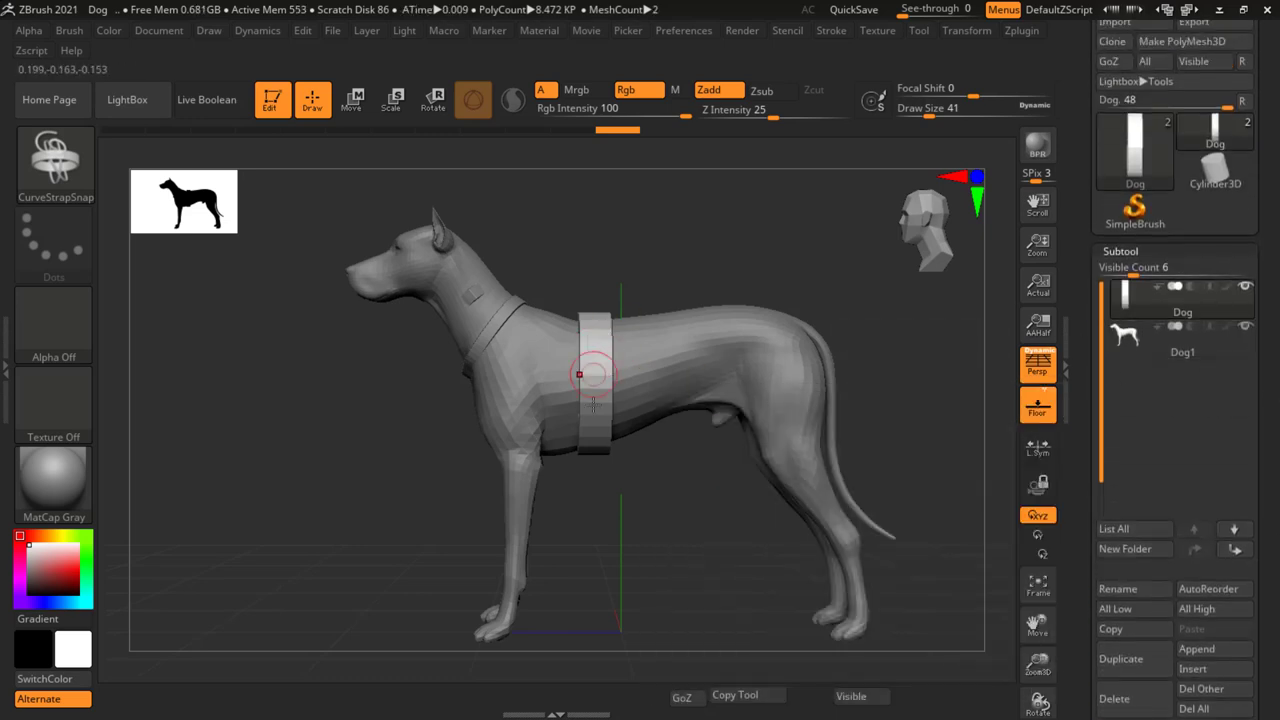
{"action": "left_click_drag", "start_coordinate": [648, 470], "coordinate": [957, 446]}
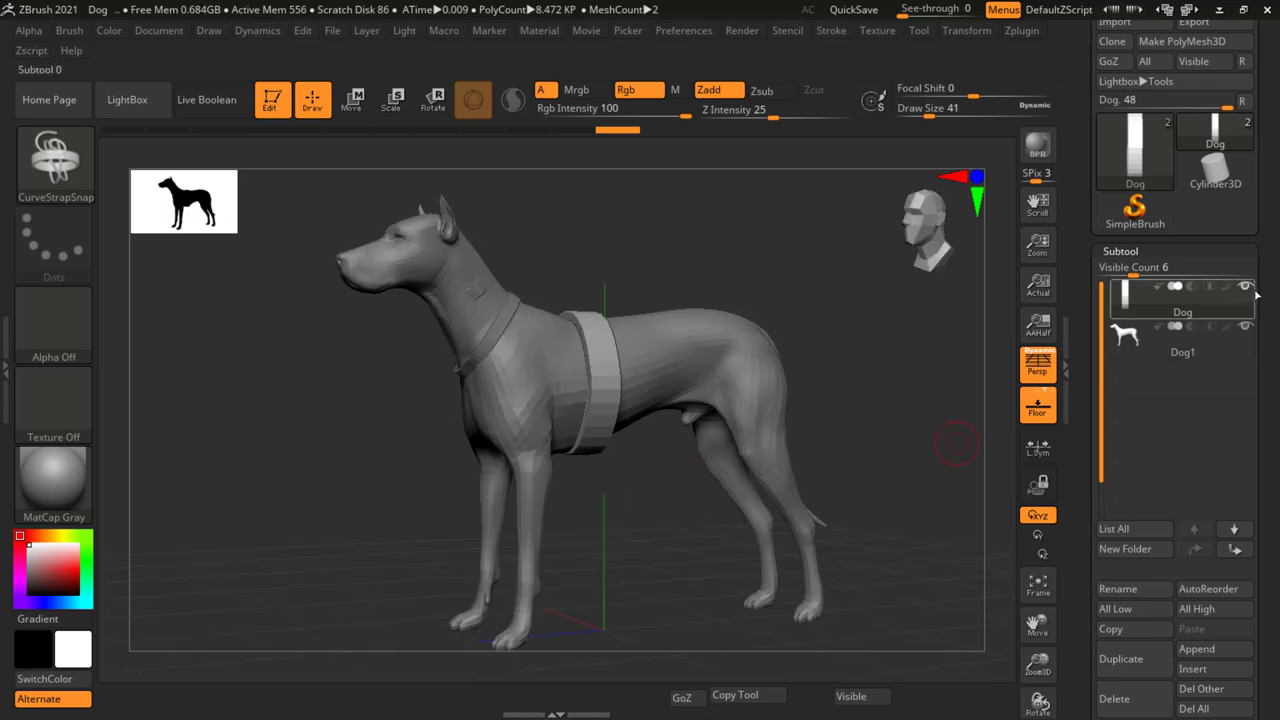
{"action": "left_click", "coordinate": [1246, 288]}
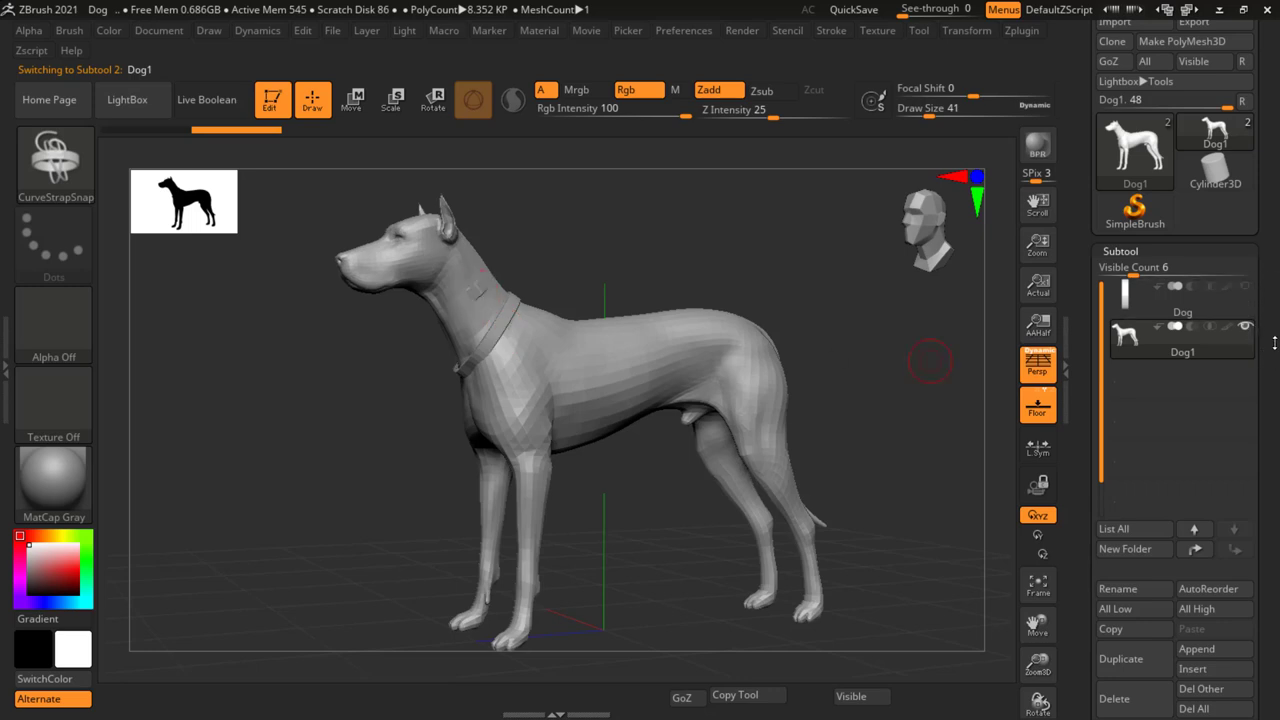
Split the Dog1 mesh into separate parts with Split To Parts.
{"action": "left_click_drag", "start_coordinate": [1273, 343], "coordinate": [1268, 200]}
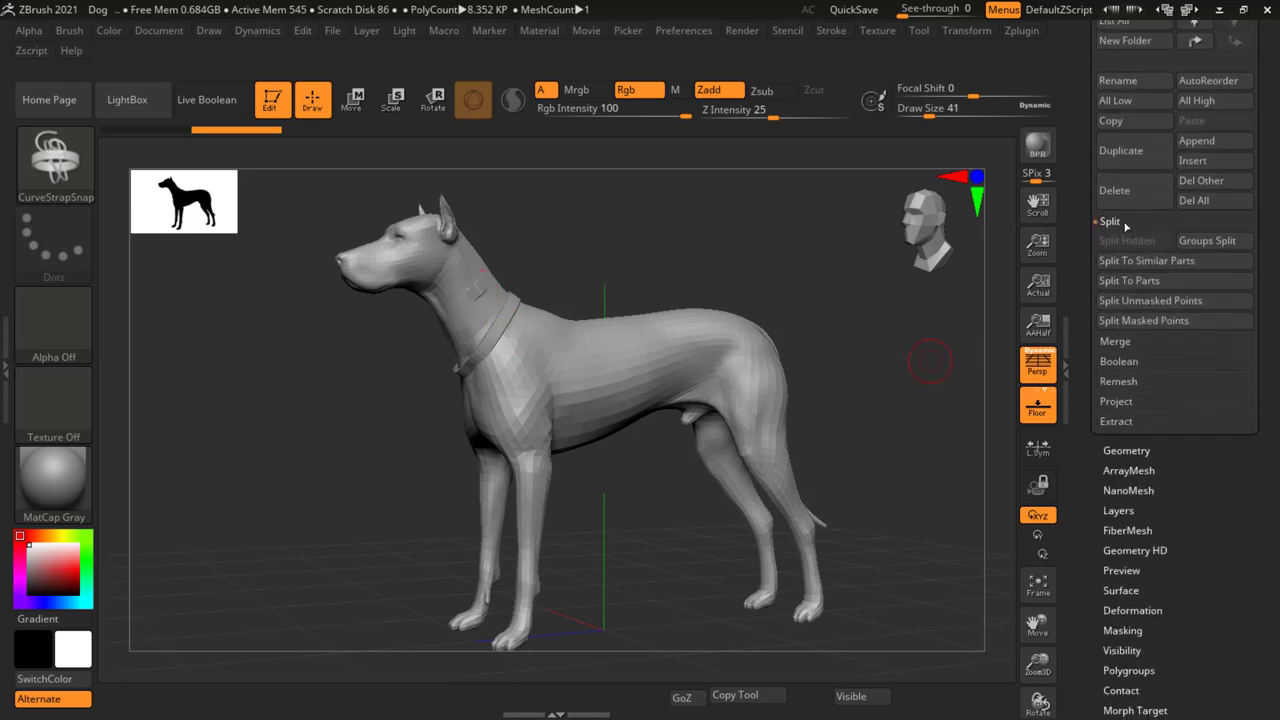
{"action": "left_click", "coordinate": [1141, 283]}
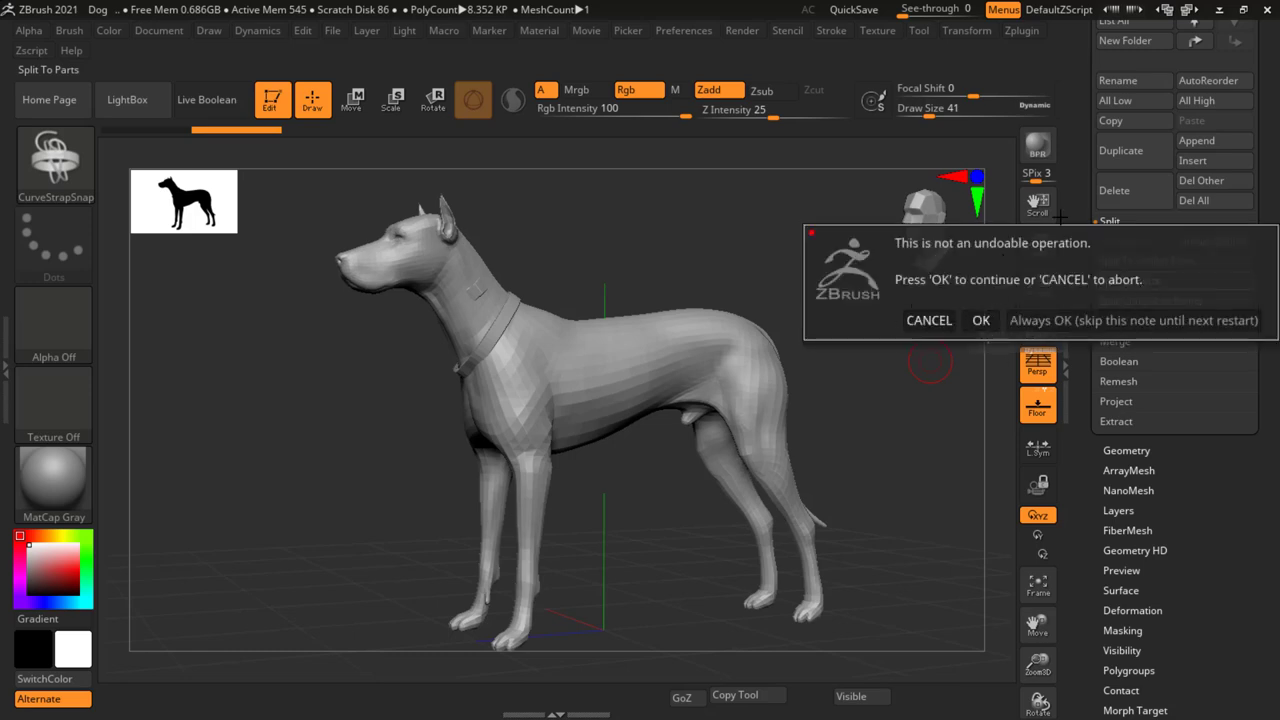
{"action": "left_click", "coordinate": [981, 320]}
Make the Dog2 collar visible and active, and zoom in on the neck.
{"action": "left_click_drag", "start_coordinate": [1261, 207], "coordinate": [1261, 120]}
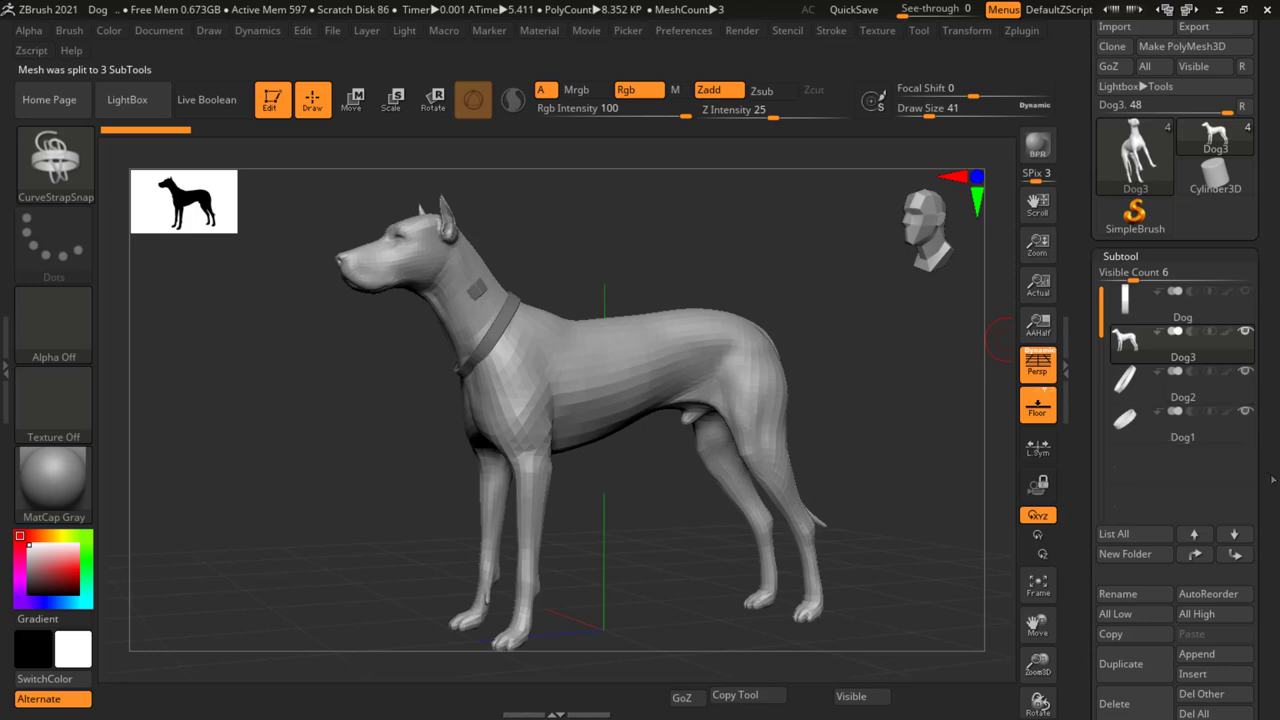
{"action": "left_click", "coordinate": [1240, 388]}
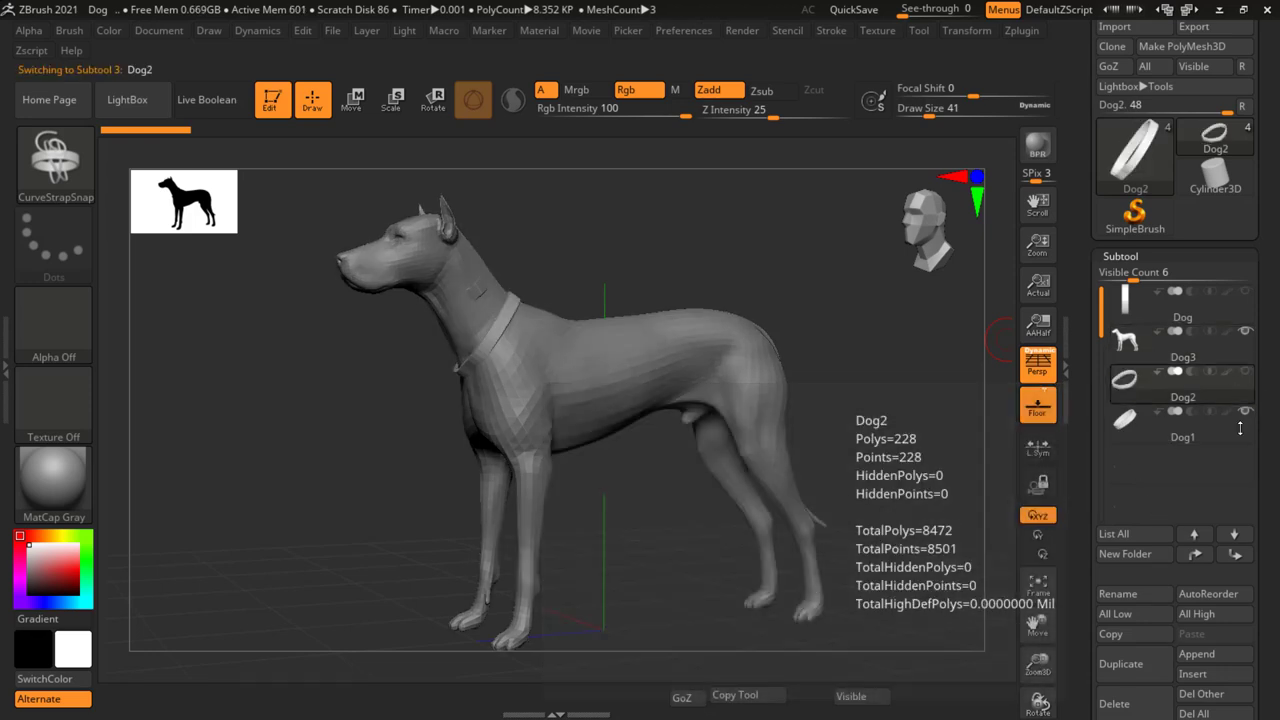
{"action": "left_click", "coordinate": [1211, 357]}
{"action": "left_click", "coordinate": [1245, 373]}
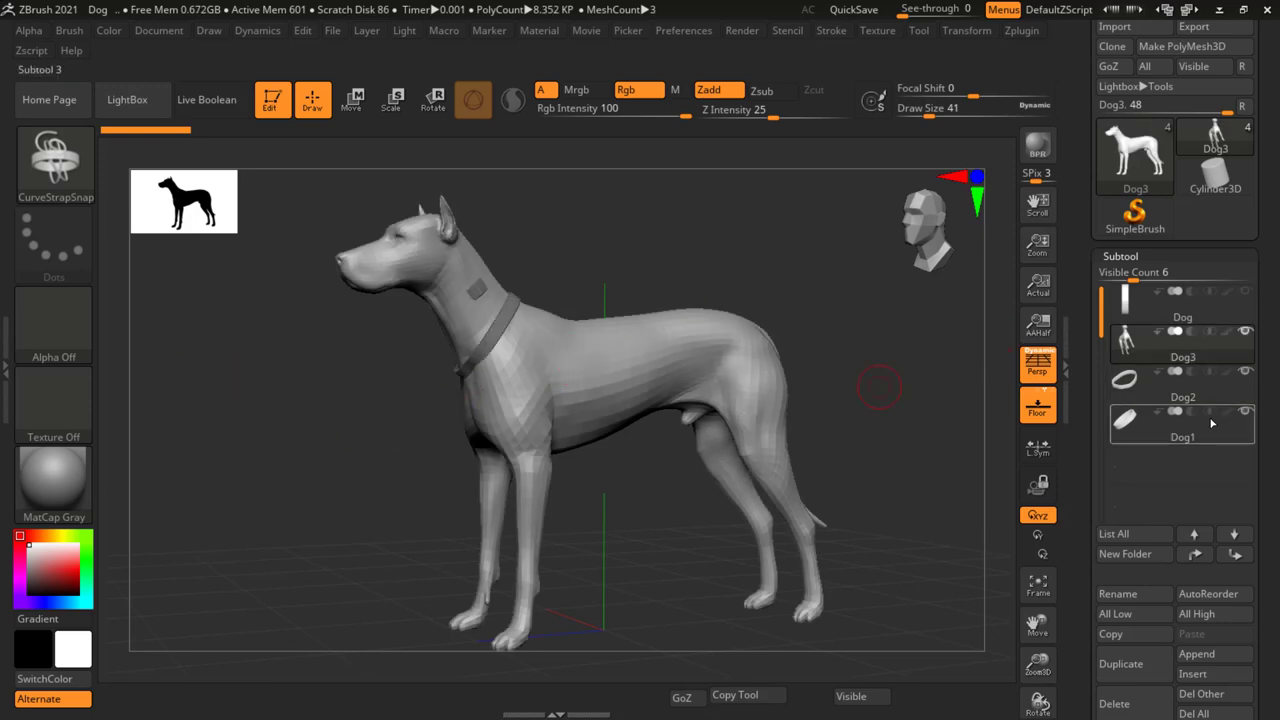
{"action": "left_click", "coordinate": [1216, 388]}
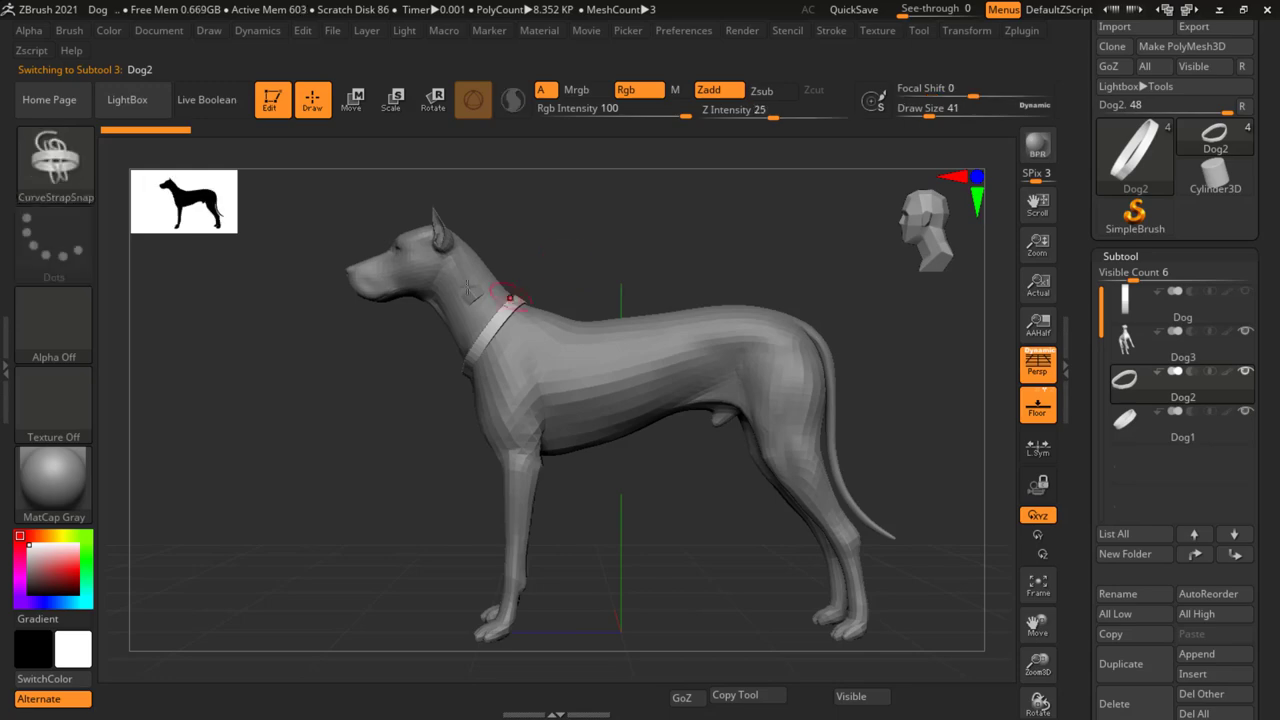
{"action": "right_click_drag", "start_coordinate": [571, 314], "coordinate": [580, 395], "text": "ctrl"}
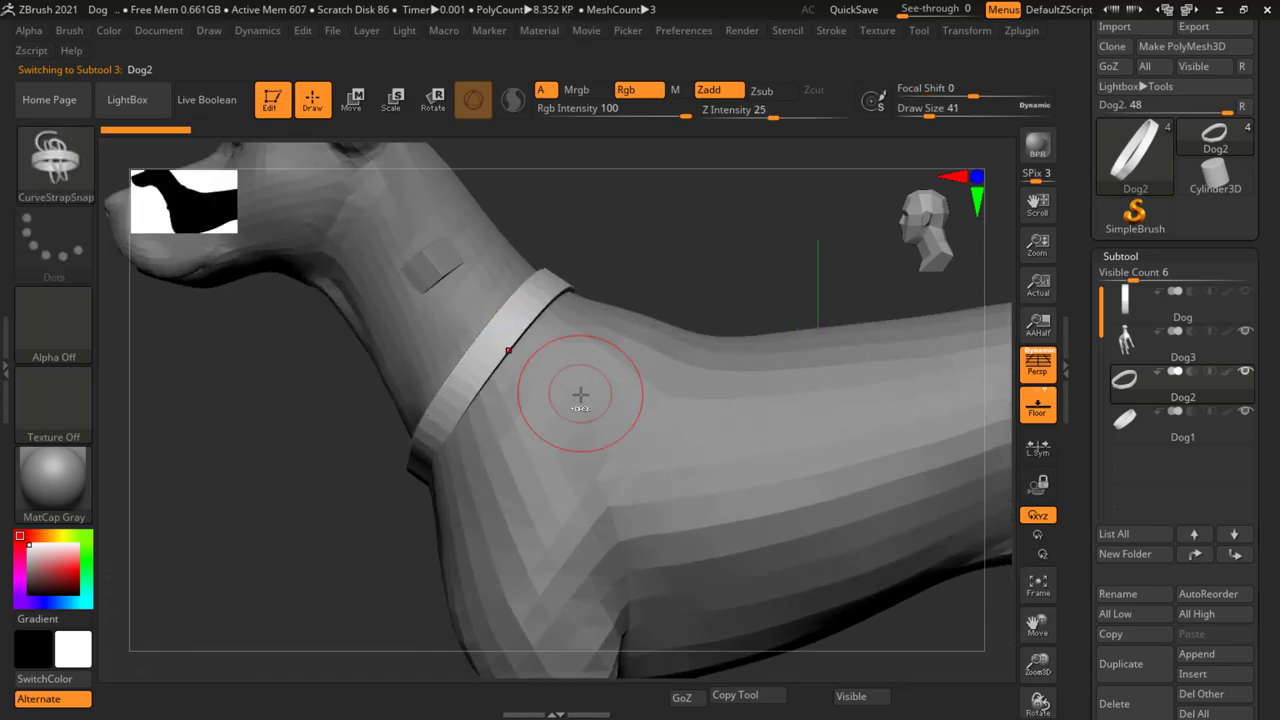
Switch to the MoveInfiniteDepth brush at Draw Size 54.
{"action": "key", "text": "b"}
{"action": "key", "text": "m"}
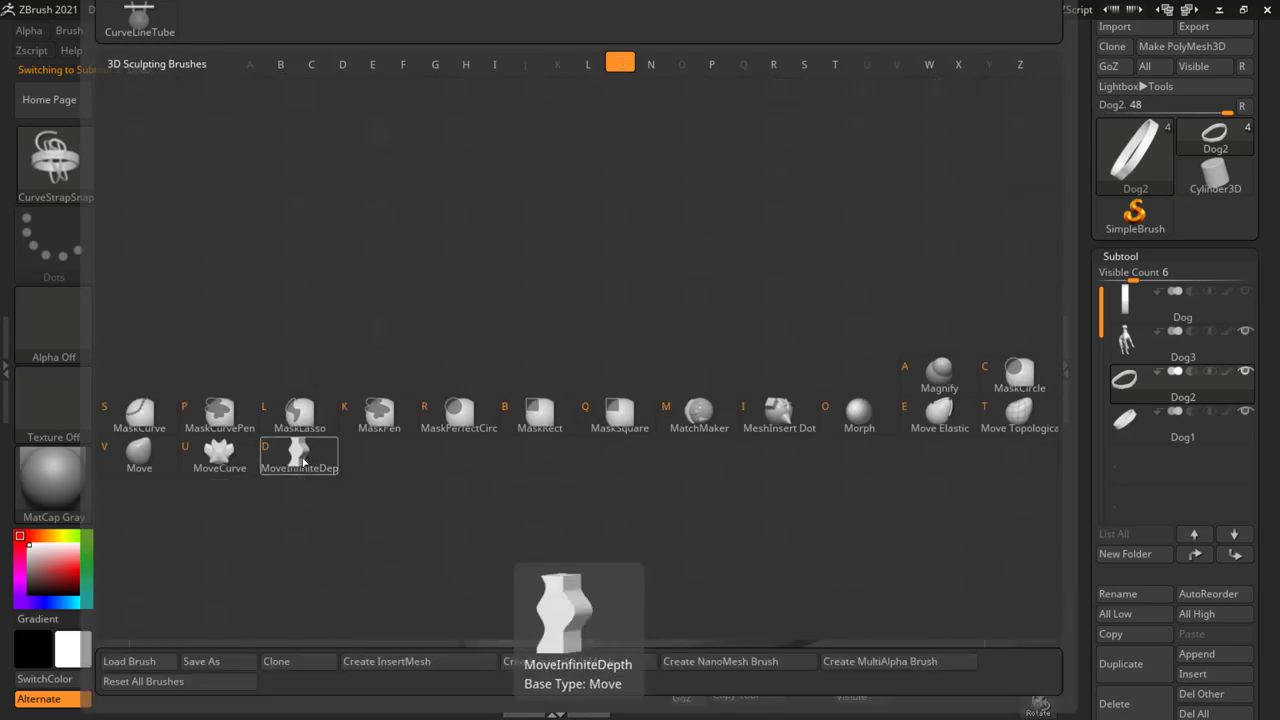
{"action": "left_click", "coordinate": [327, 467]}
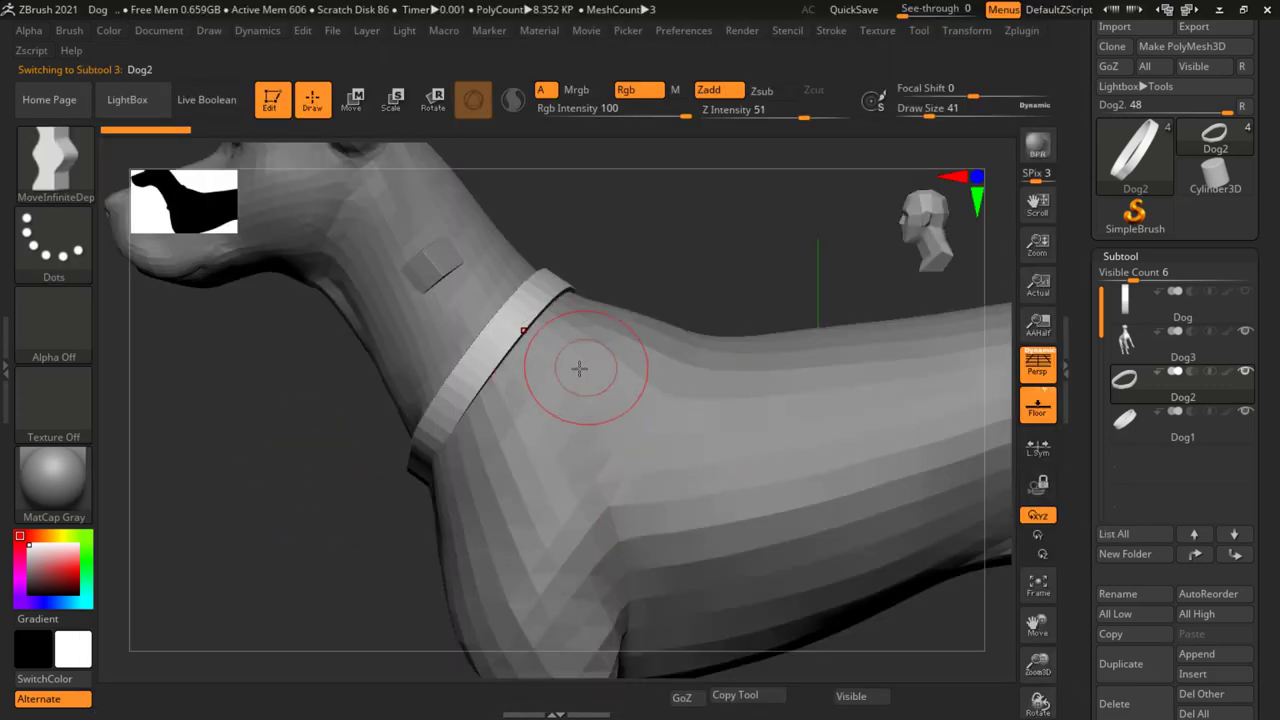
{"action": "key", "text": "s"}
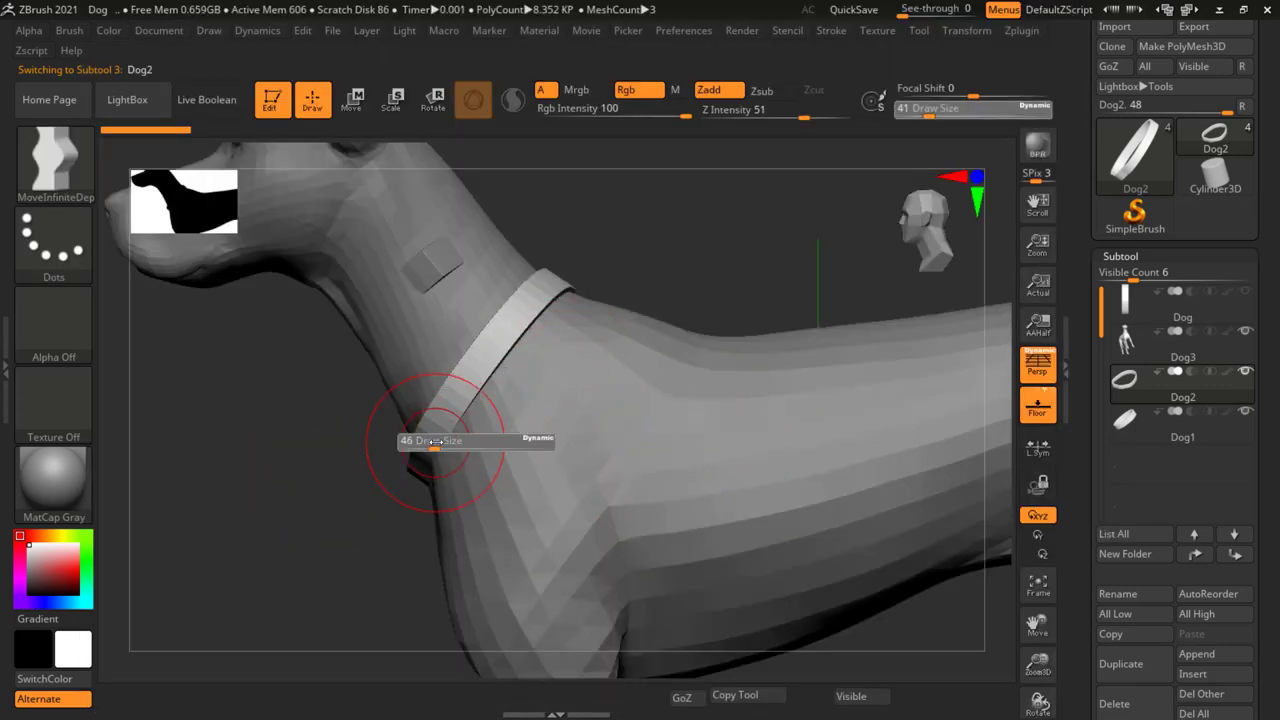
{"action": "left_click_drag", "start_coordinate": [433, 443], "coordinate": [445, 443]}
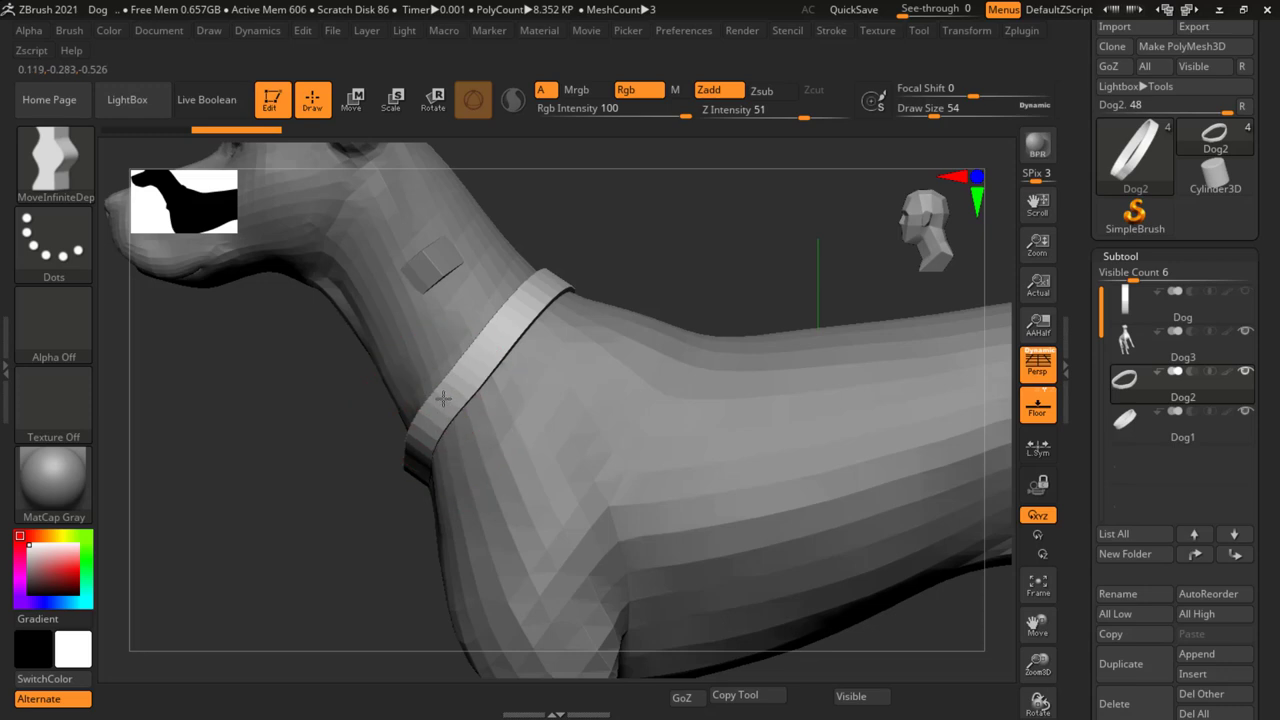
Pull the collar's end up and left to reshape it around the neck.
{"action": "mouse_move", "coordinate": [528, 428]}
{"action": "right_mouse_down"}
{"action": "mouse_move", "coordinate": [416, 484]}
{"action": "mouse_move", "coordinate": [425, 491]}
{"action": "right_mouse_up"}
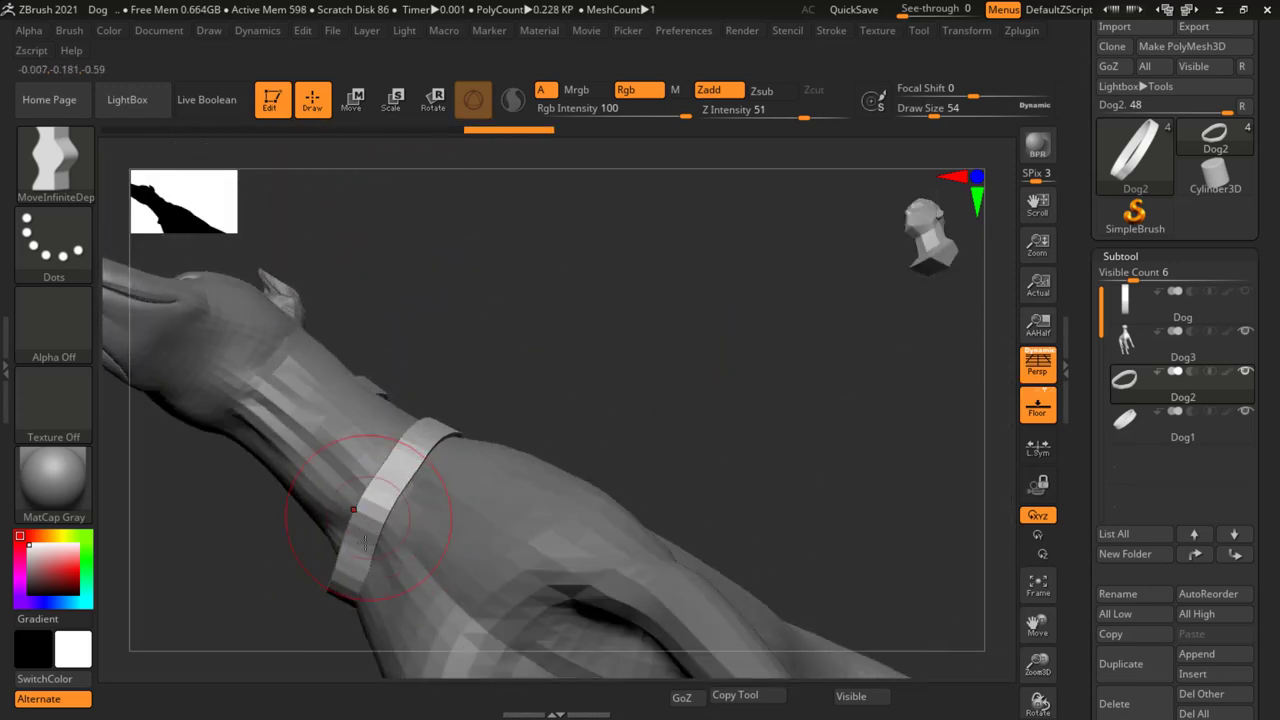
{"action": "right_click_drag", "start_coordinate": [324, 549], "coordinate": [449, 479]}
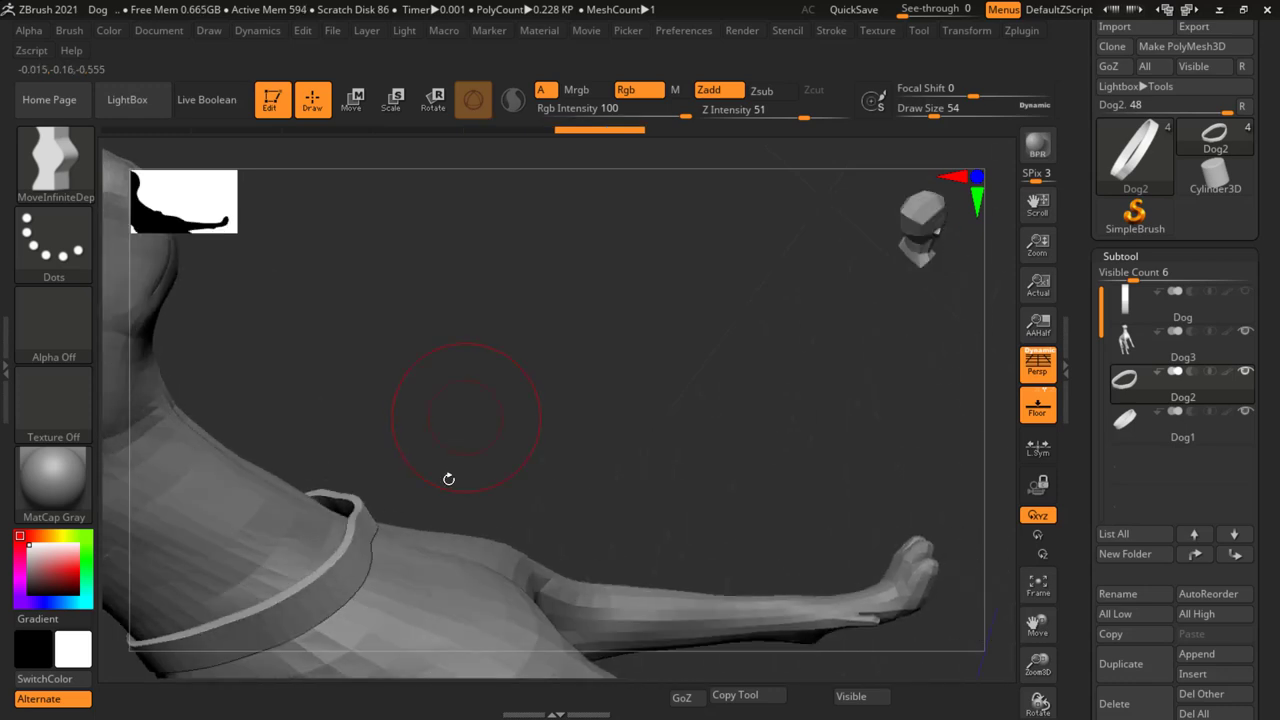
{"action": "left_click_drag", "start_coordinate": [355, 510], "coordinate": [322, 500]}
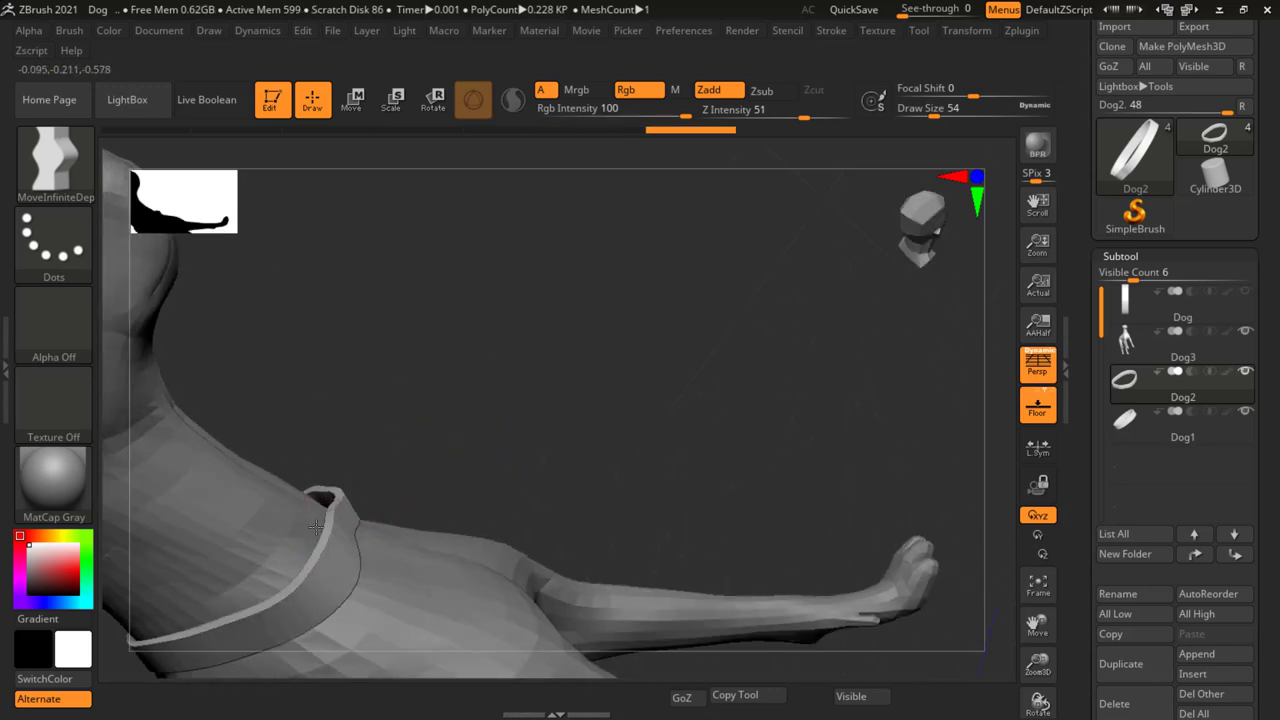
{"action": "mouse_move", "coordinate": [312, 530]}
{"action": "right_mouse_down"}
{"action": "mouse_move", "coordinate": [443, 477]}
{"action": "mouse_move", "coordinate": [380, 617]}
{"action": "mouse_move", "coordinate": [543, 400]}
{"action": "mouse_move", "coordinate": [457, 471]}
{"action": "mouse_move", "coordinate": [557, 271]}
{"action": "right_mouse_up"}
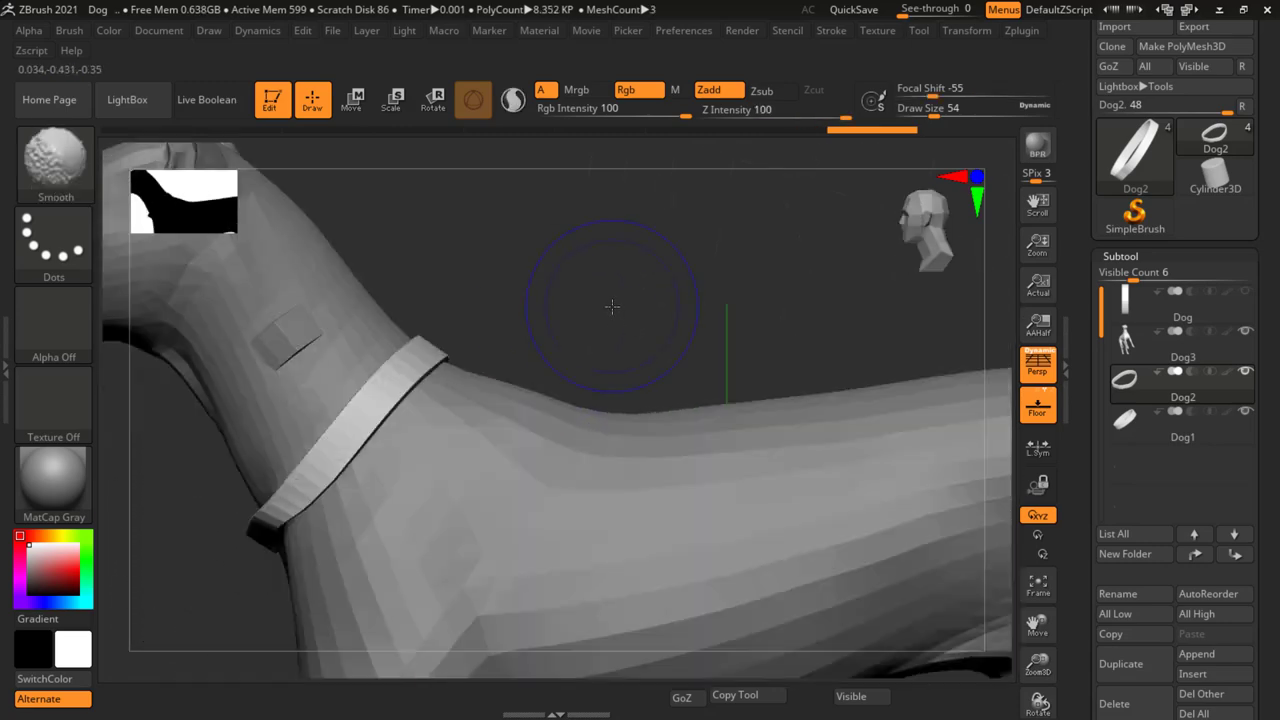
{"action": "mouse_move", "coordinate": [336, 318]}
{"action": "right_mouse_down"}
{"action": "mouse_move", "coordinate": [469, 306]}
{"action": "mouse_move", "coordinate": [960, 380]}
{"action": "right_mouse_up"}
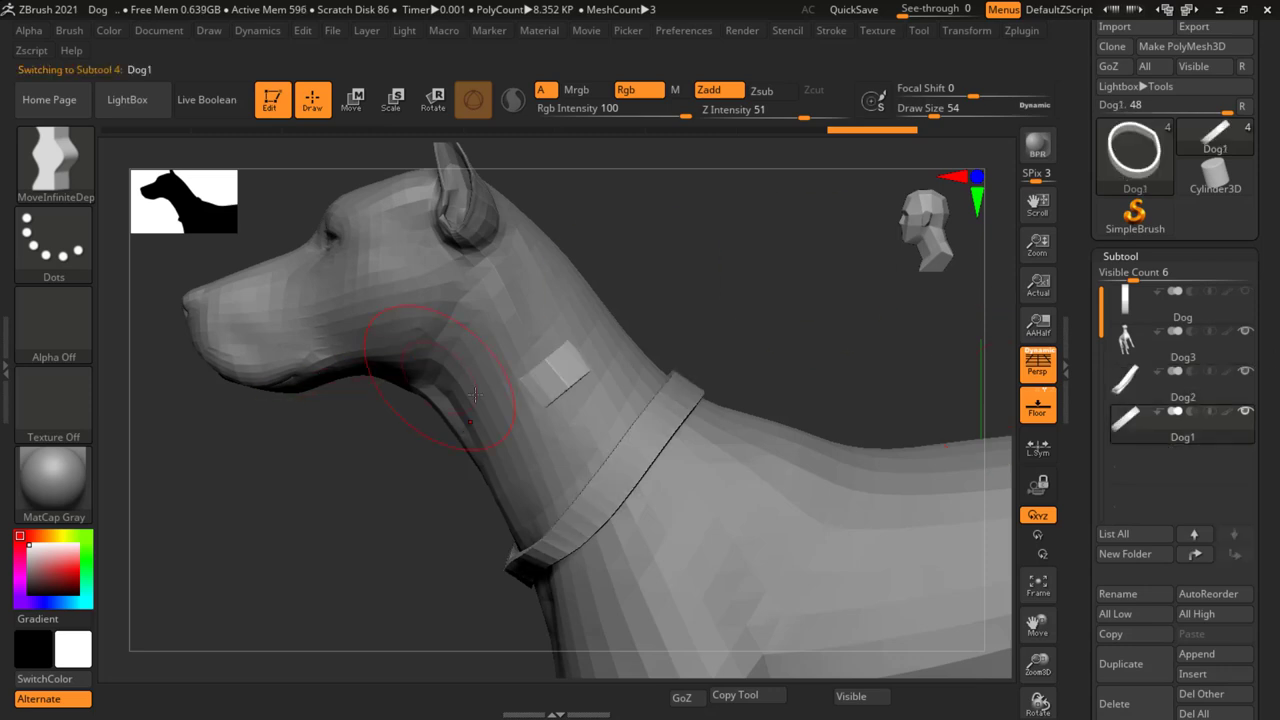
Scale the Dog1 neck patch up to 1.2 with the Transpose gizmo into a second collar band.
{"action": "key", "text": "r"}
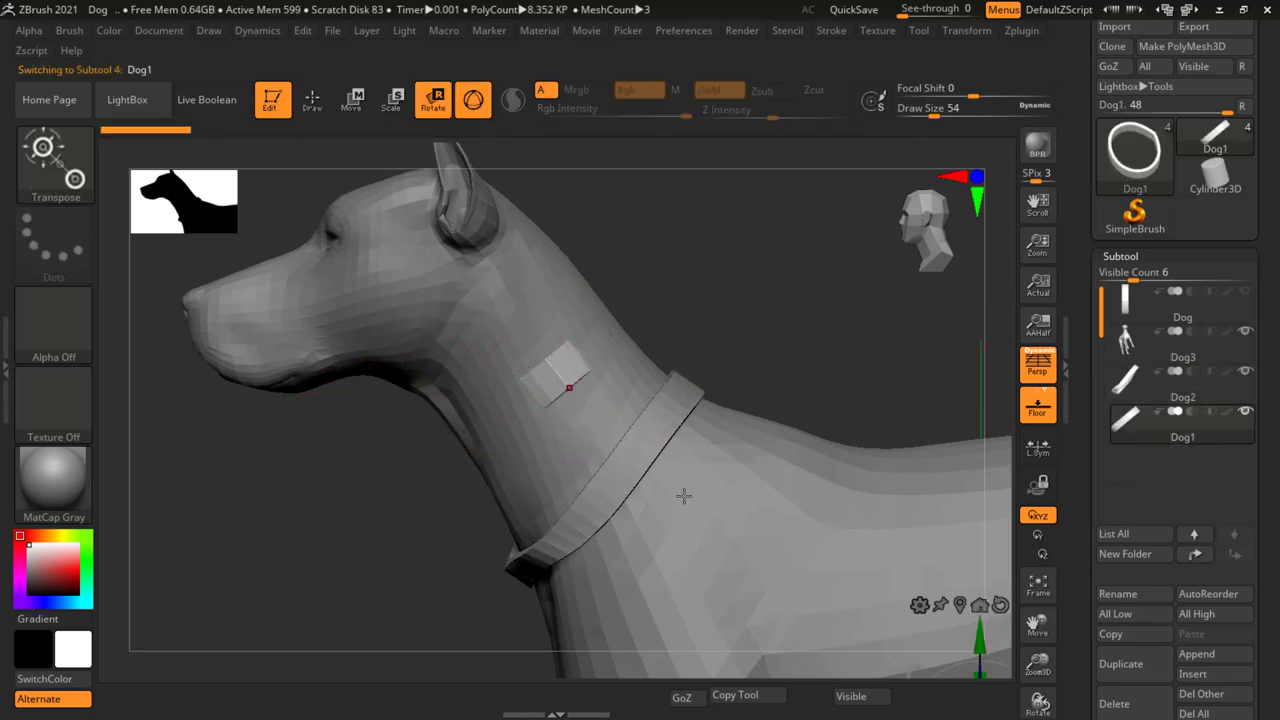
{"action": "left_click", "coordinate": [541, 387]}
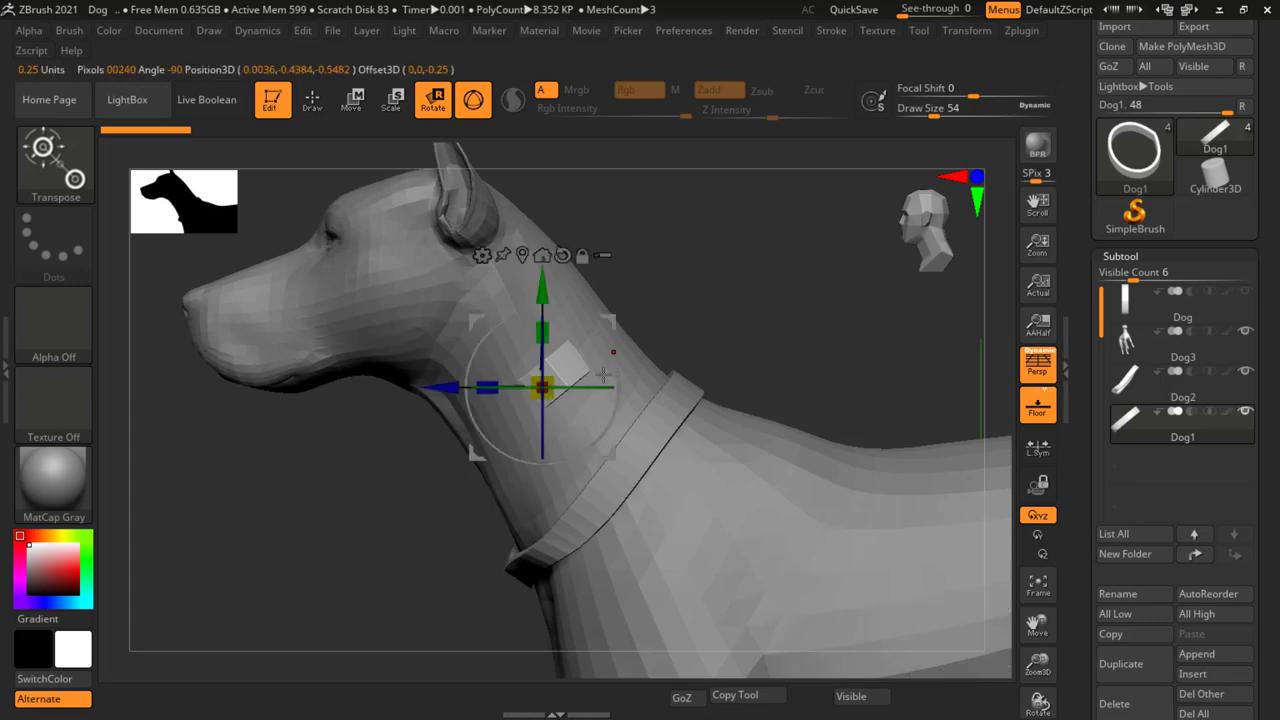
{"action": "left_click_drag", "start_coordinate": [545, 371], "coordinate": [562, 364]}
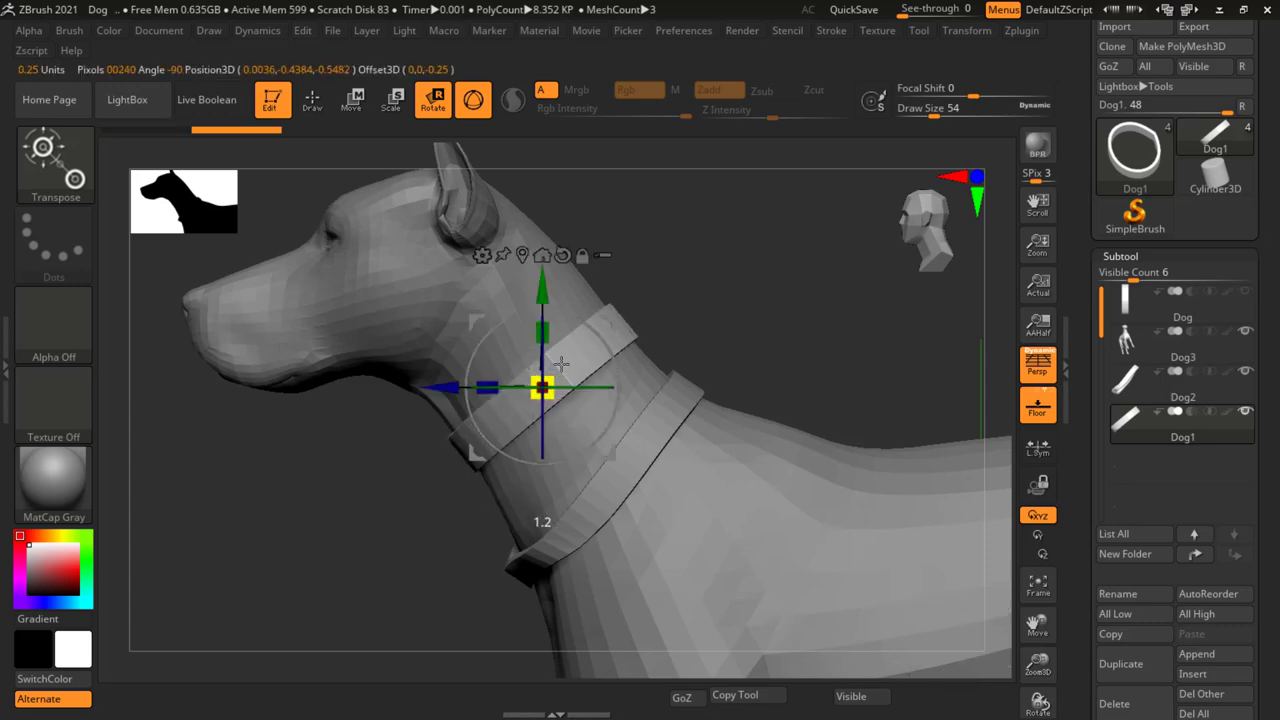
{"action": "mouse_move", "coordinate": [728, 328]}
{"action": "left_mouse_down"}
{"action": "mouse_move", "coordinate": [810, 335]}
{"action": "mouse_move", "coordinate": [727, 358]}
{"action": "left_mouse_up"}
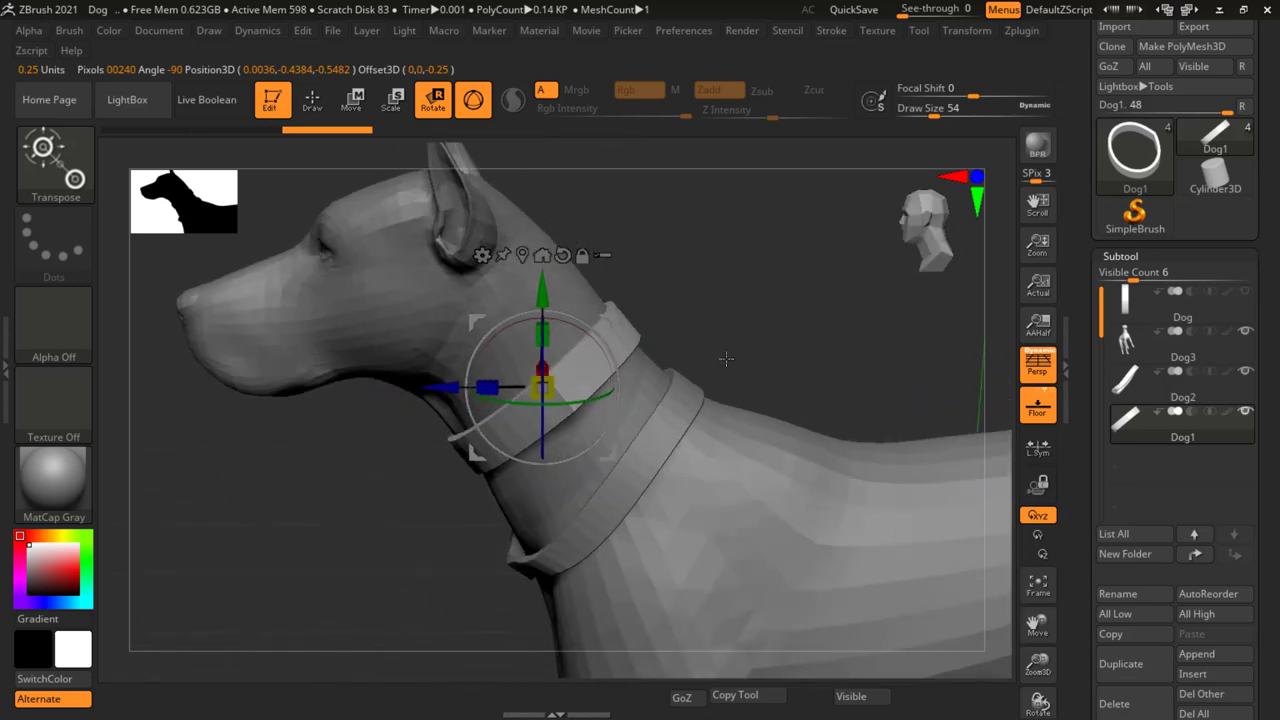
{"action": "key", "text": "q"}
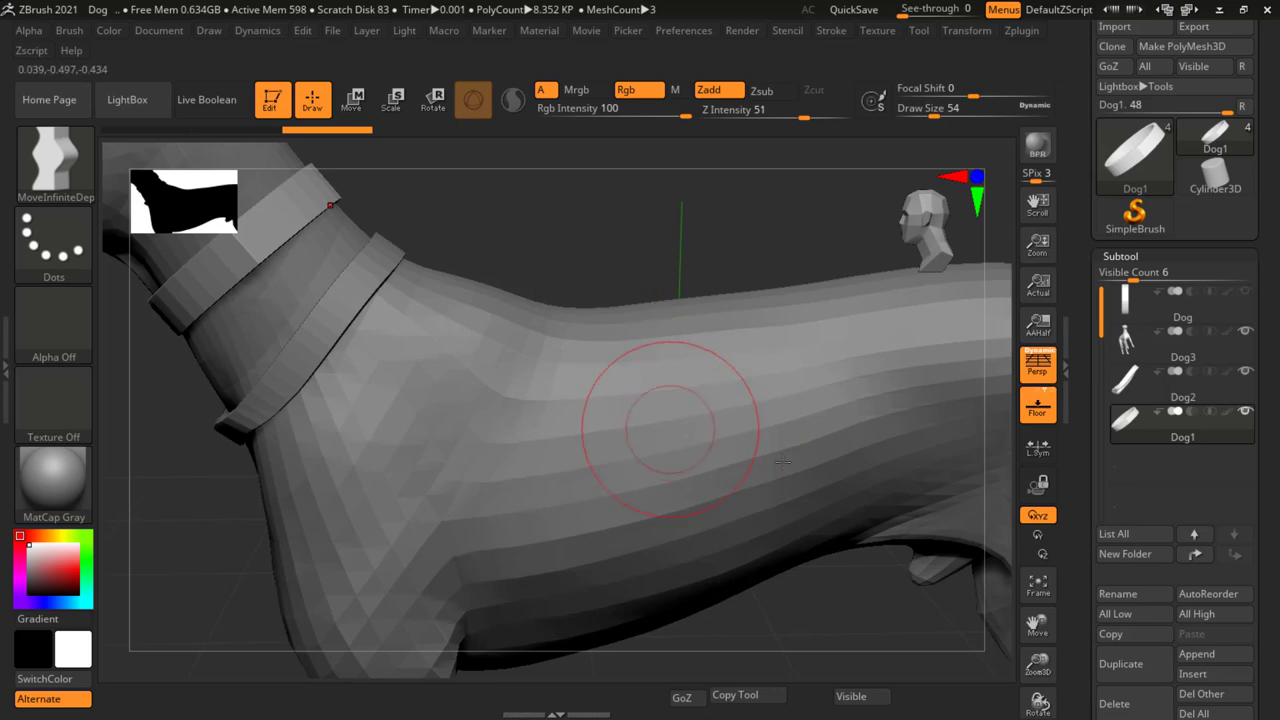
Unhide and select the chest band Dog subtool, then subdivide it with Ctrl+D.
{"action": "left_click", "coordinate": [1247, 294]}
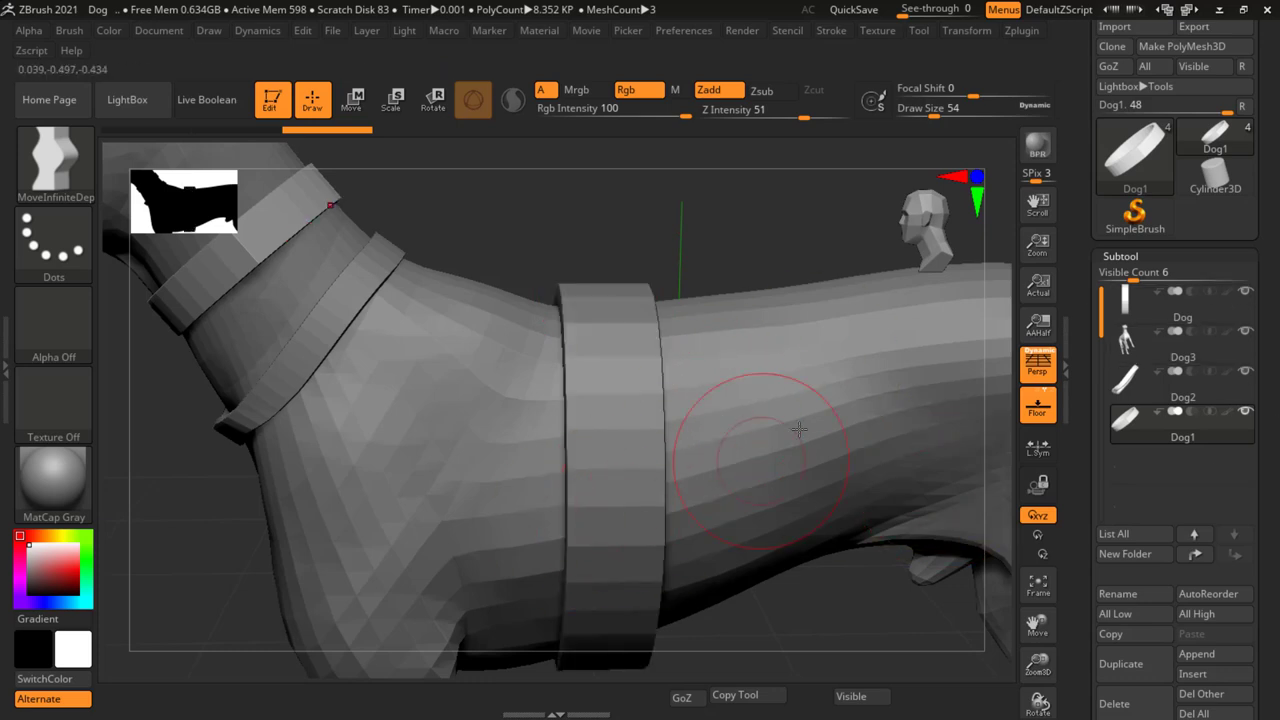
{"action": "left_click", "coordinate": [1202, 316]}
{"action": "key", "text": "ctrl+d"}
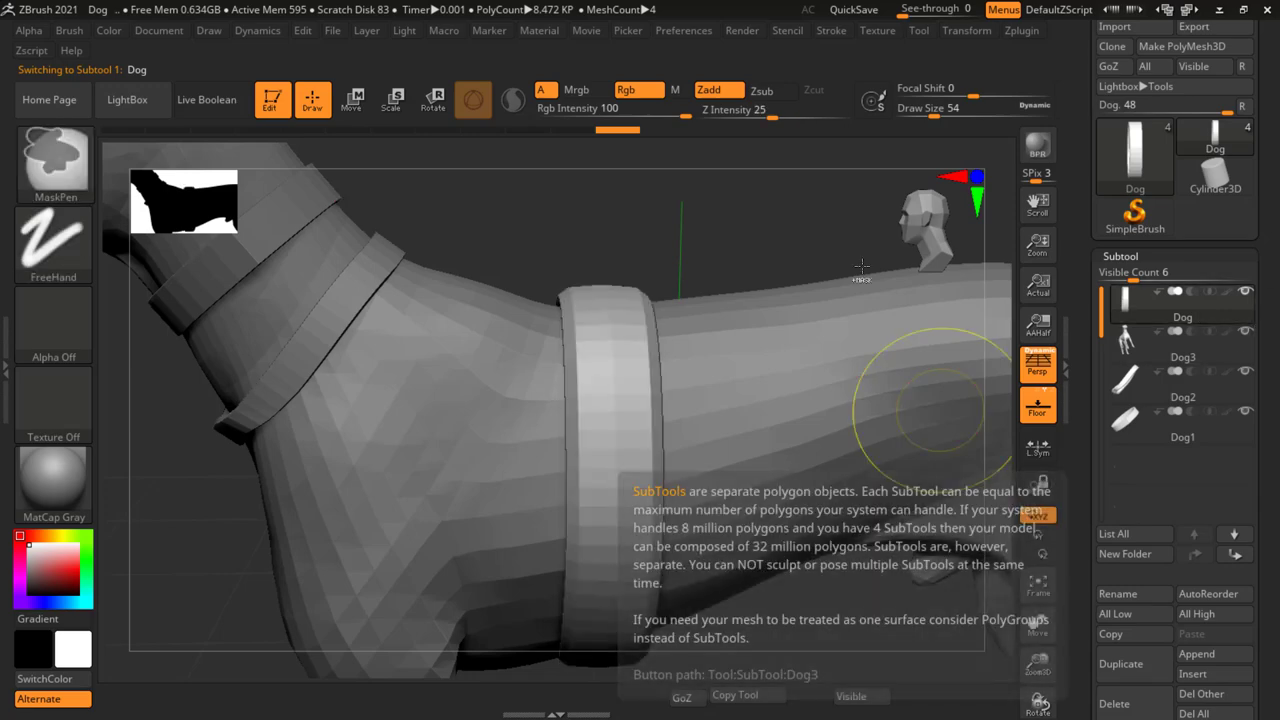
{"action": "right_click_drag", "start_coordinate": [734, 518], "coordinate": [756, 421]}
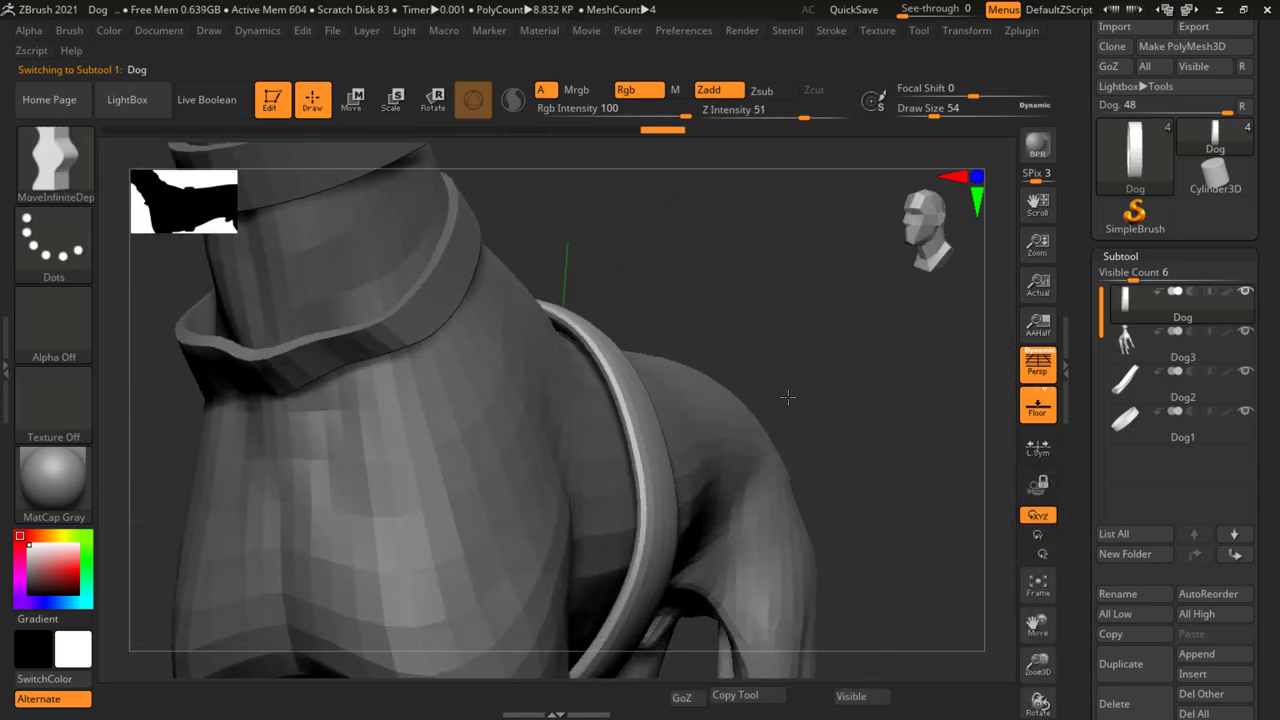
Shrink the chest band to about 0.93 scale with the Transpose gizmo and open the brush library.
{"action": "key", "text": "r"}
{"action": "right_click_drag", "start_coordinate": [790, 480], "coordinate": [670, 468]}
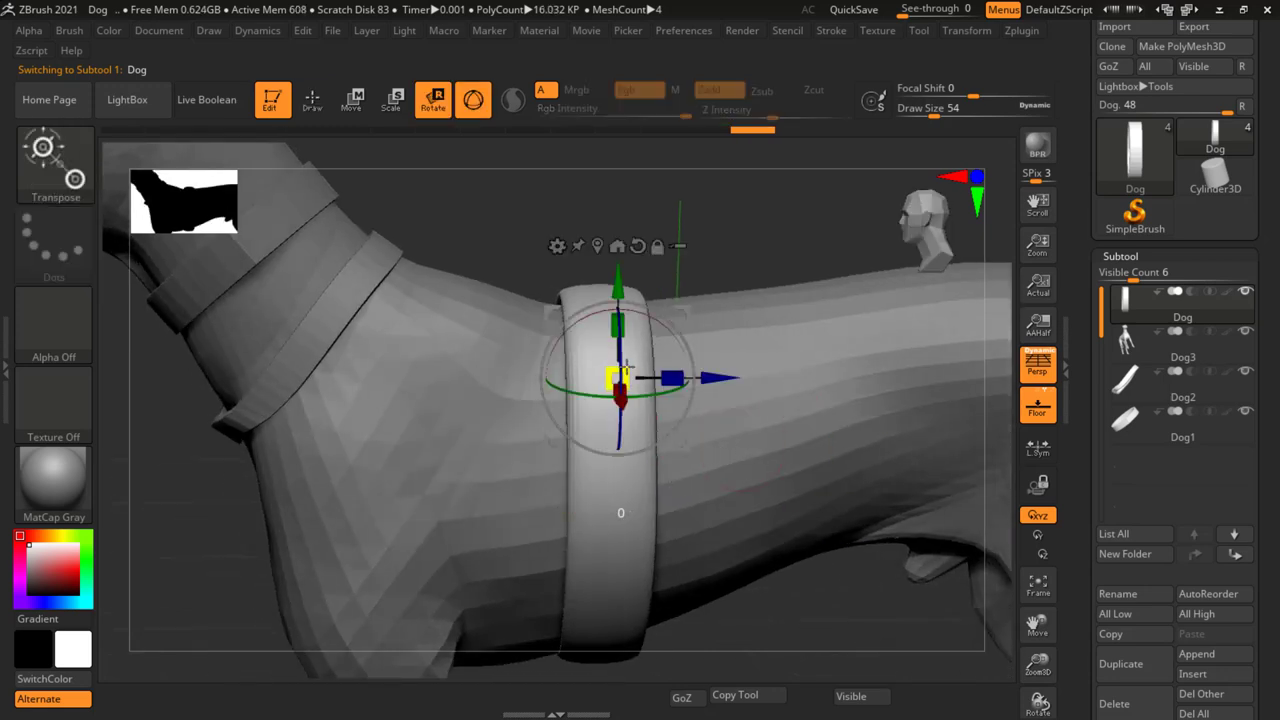
{"action": "left_click_drag", "start_coordinate": [625, 368], "coordinate": [622, 372]}
{"action": "left_click", "coordinate": [605, 267]}
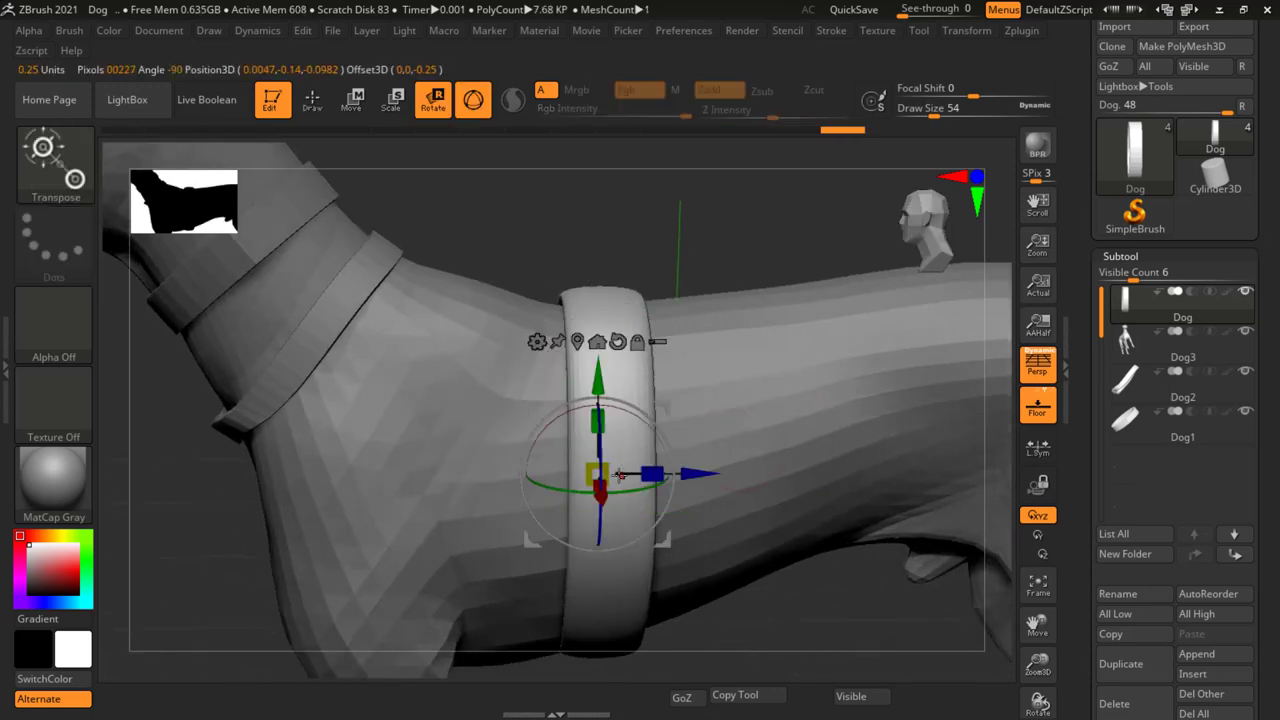
{"action": "left_click_drag", "start_coordinate": [598, 474], "coordinate": [598, 470]}
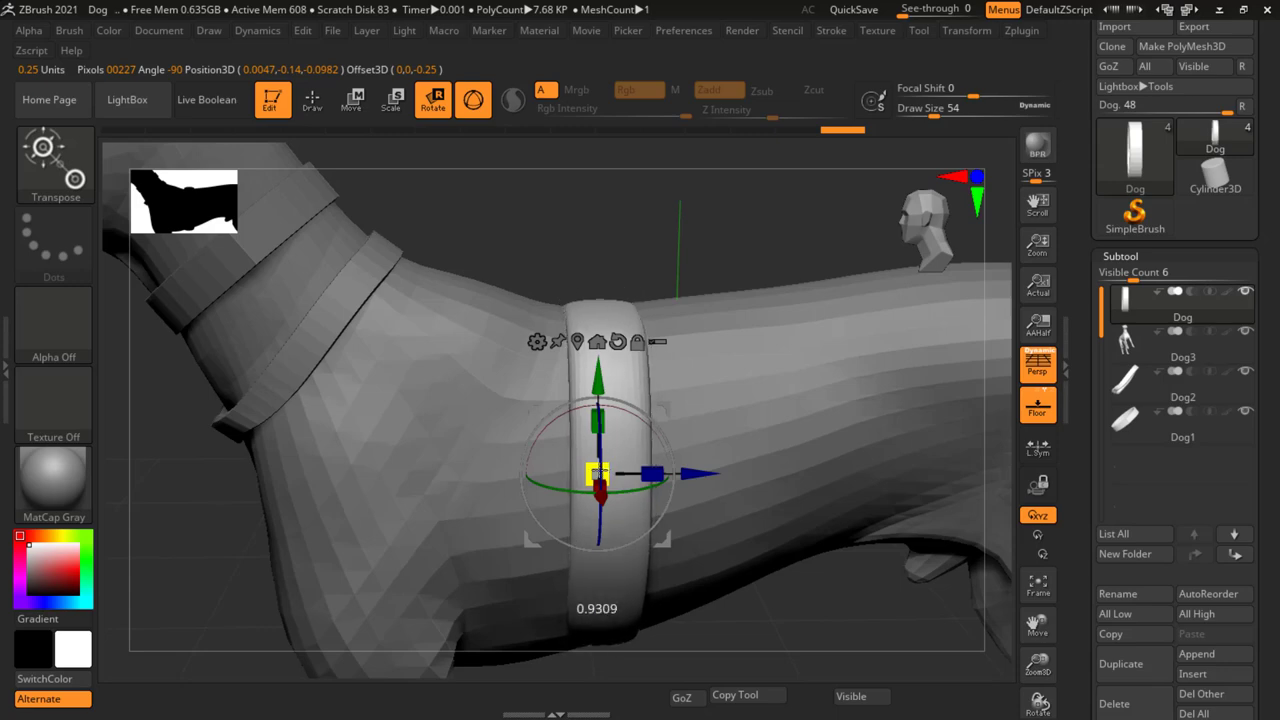
{"action": "left_click_drag", "start_coordinate": [790, 398], "coordinate": [662, 405]}
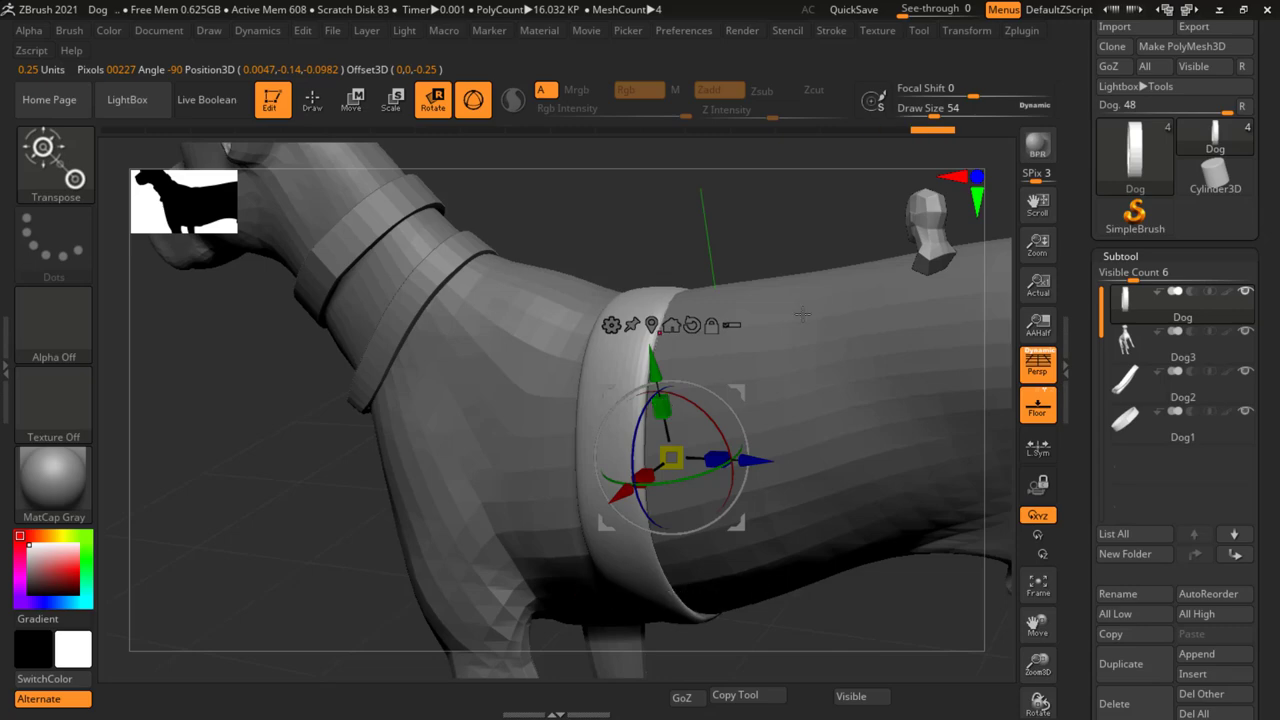
{"action": "left_click", "coordinate": [55, 160]}
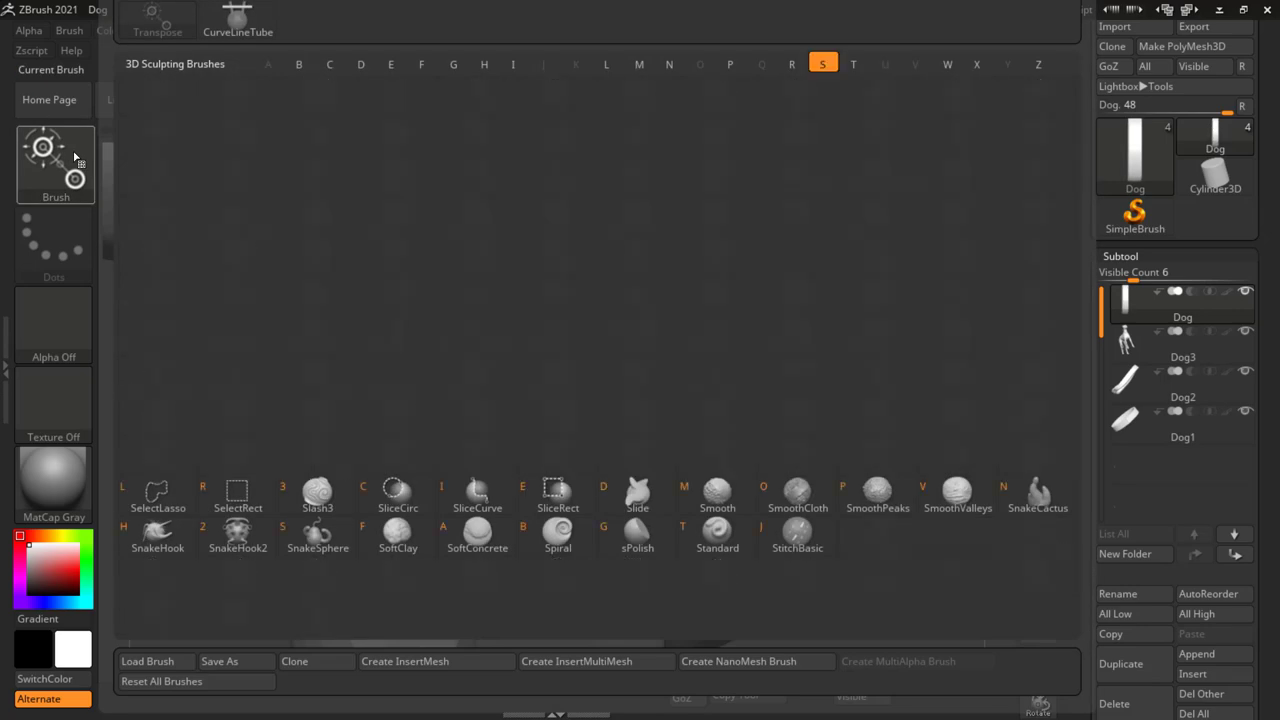
Switch to the Standard brush with Alpha 17 and stamp two ring emblems on the chest strap.
{"action": "key", "text": "t"}
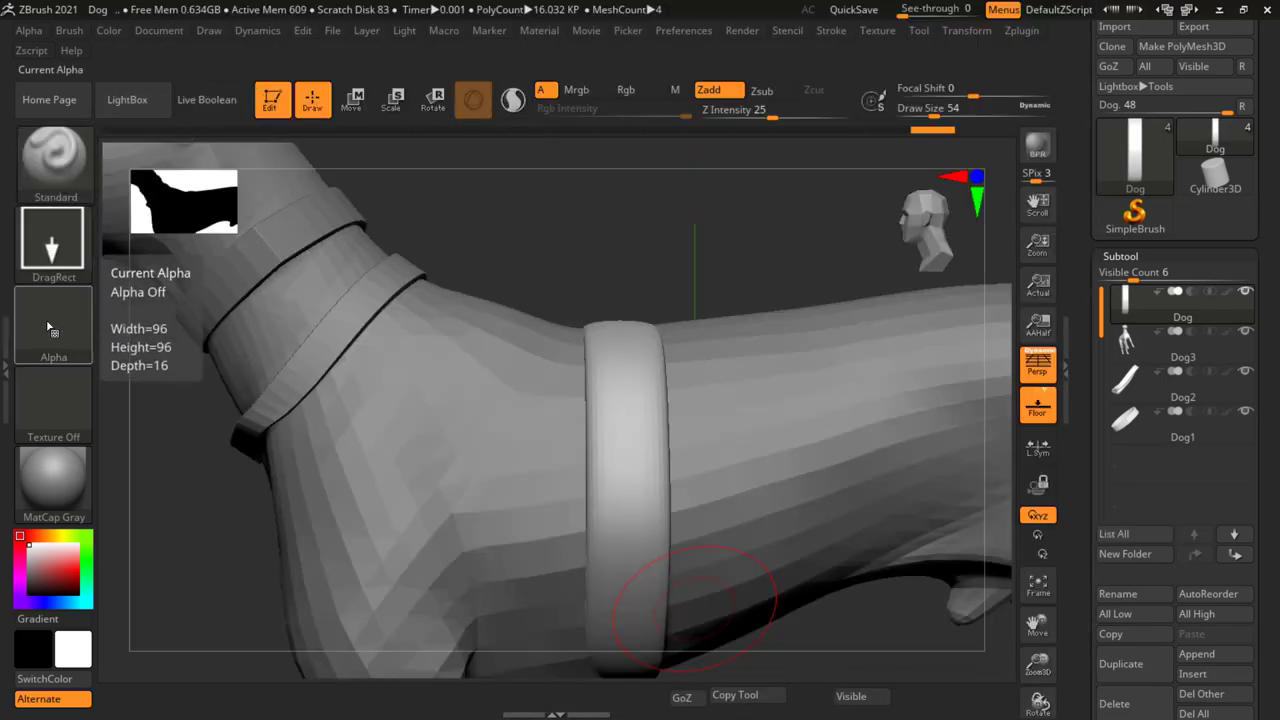
{"action": "left_click", "coordinate": [50, 330]}
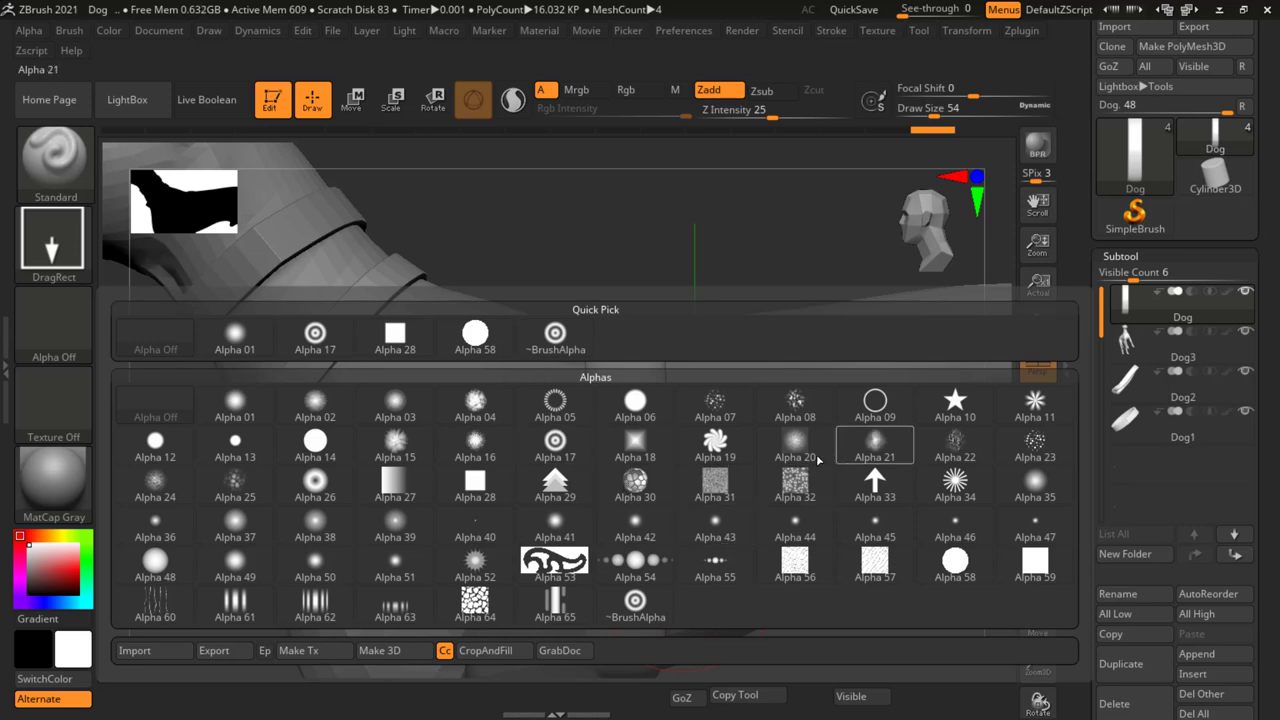
{"action": "left_click", "coordinate": [558, 452]}
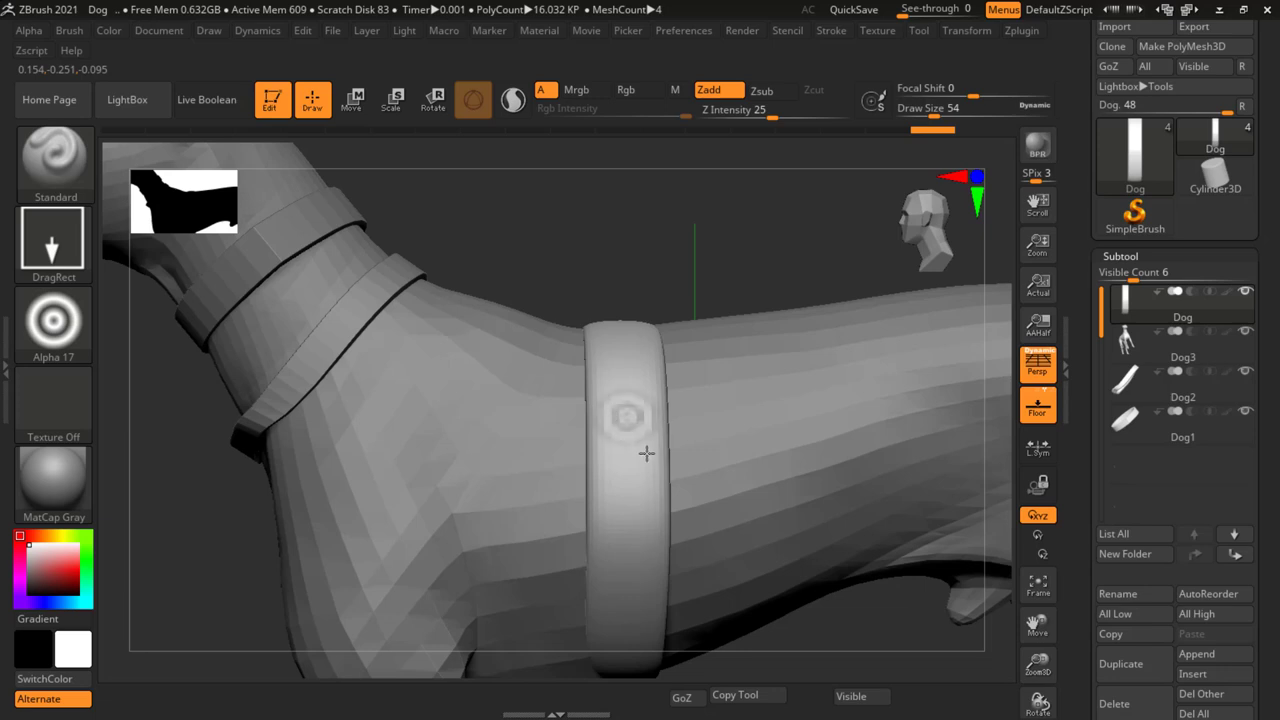
{"action": "left_click_drag", "start_coordinate": [632, 555], "coordinate": [638, 565]}
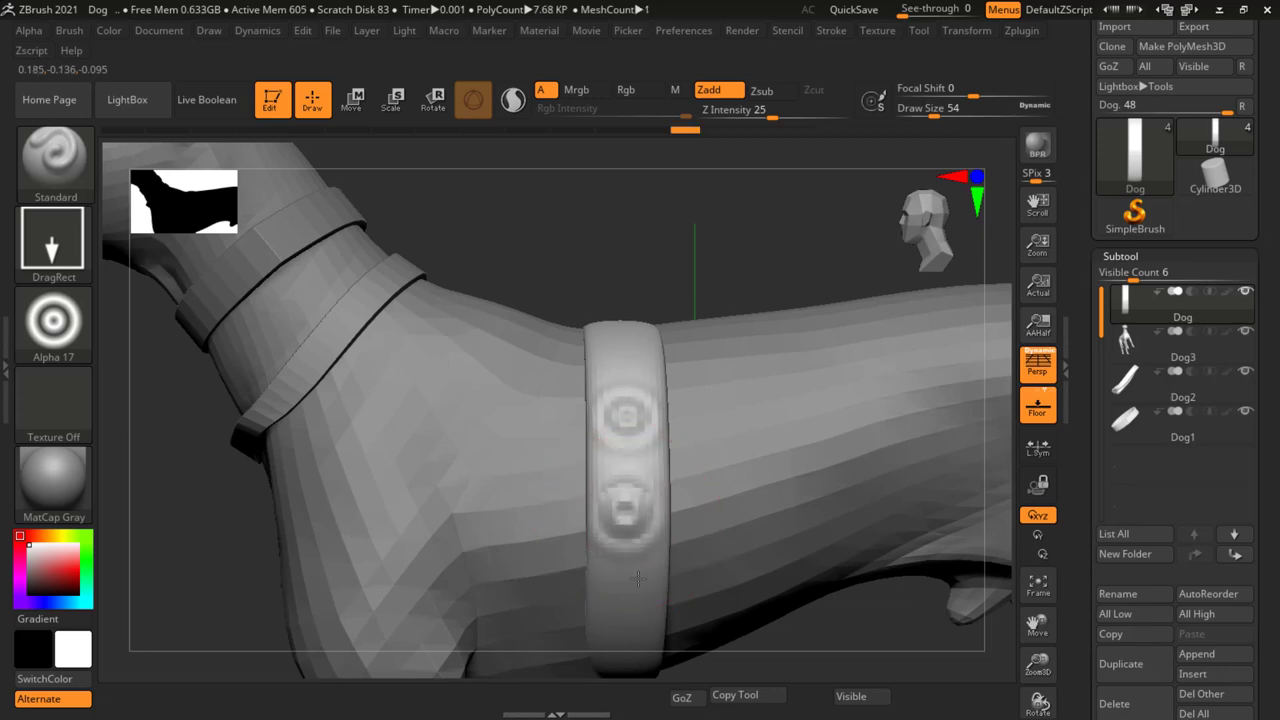
{"action": "left_click_drag", "start_coordinate": [620, 348], "coordinate": [637, 382]}
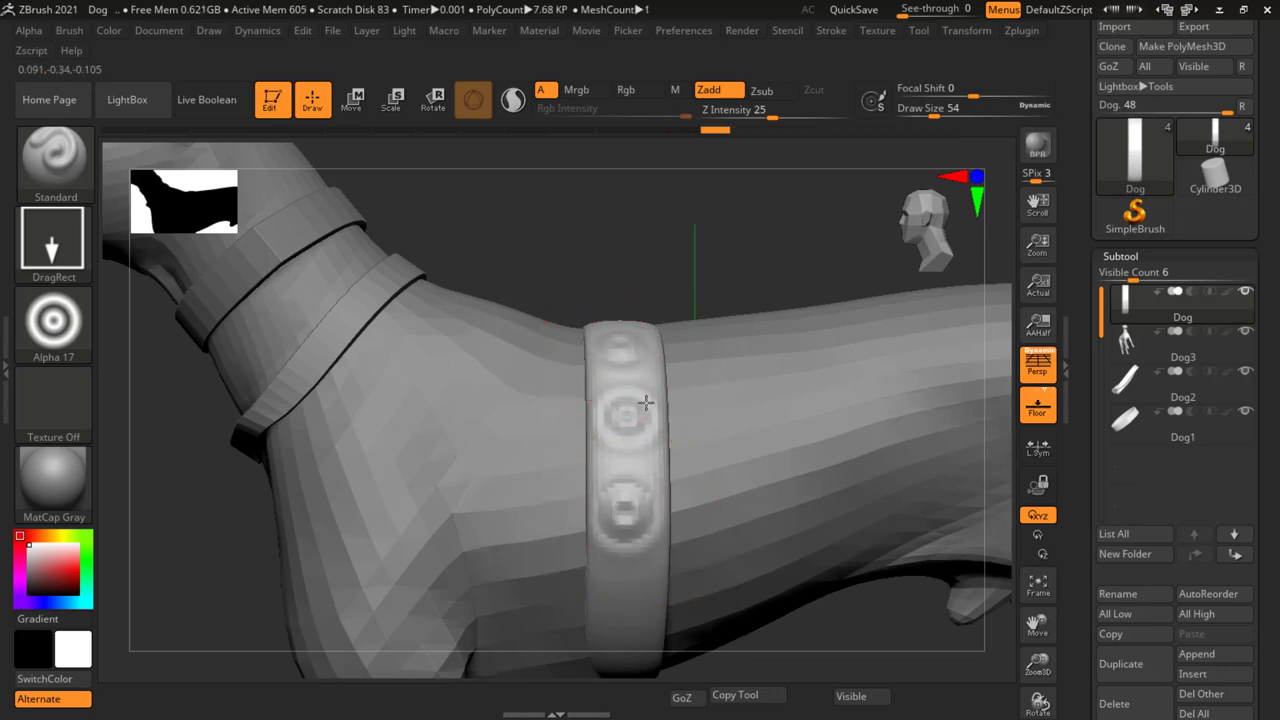
Stamp more ring emblems along the strap's far side and upper part.
{"action": "right_click_drag", "start_coordinate": [686, 386], "coordinate": [620, 428]}
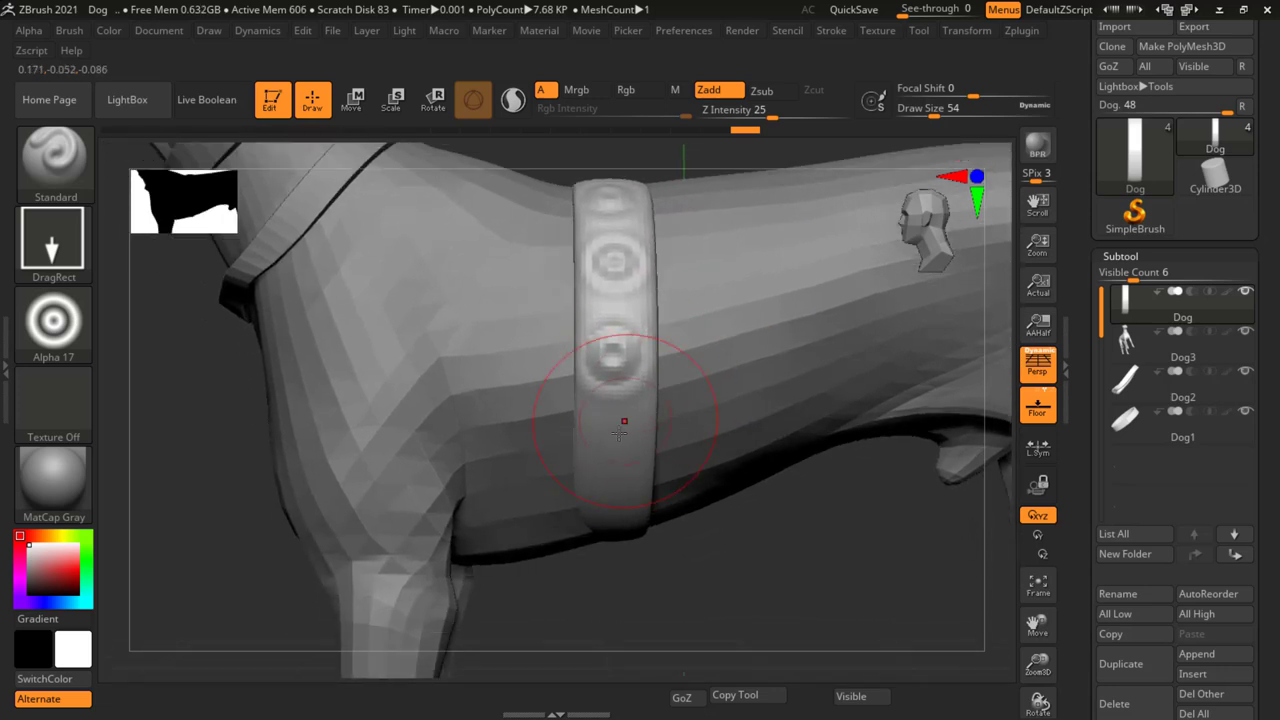
{"action": "right_click_drag", "start_coordinate": [628, 502], "coordinate": [610, 514]}
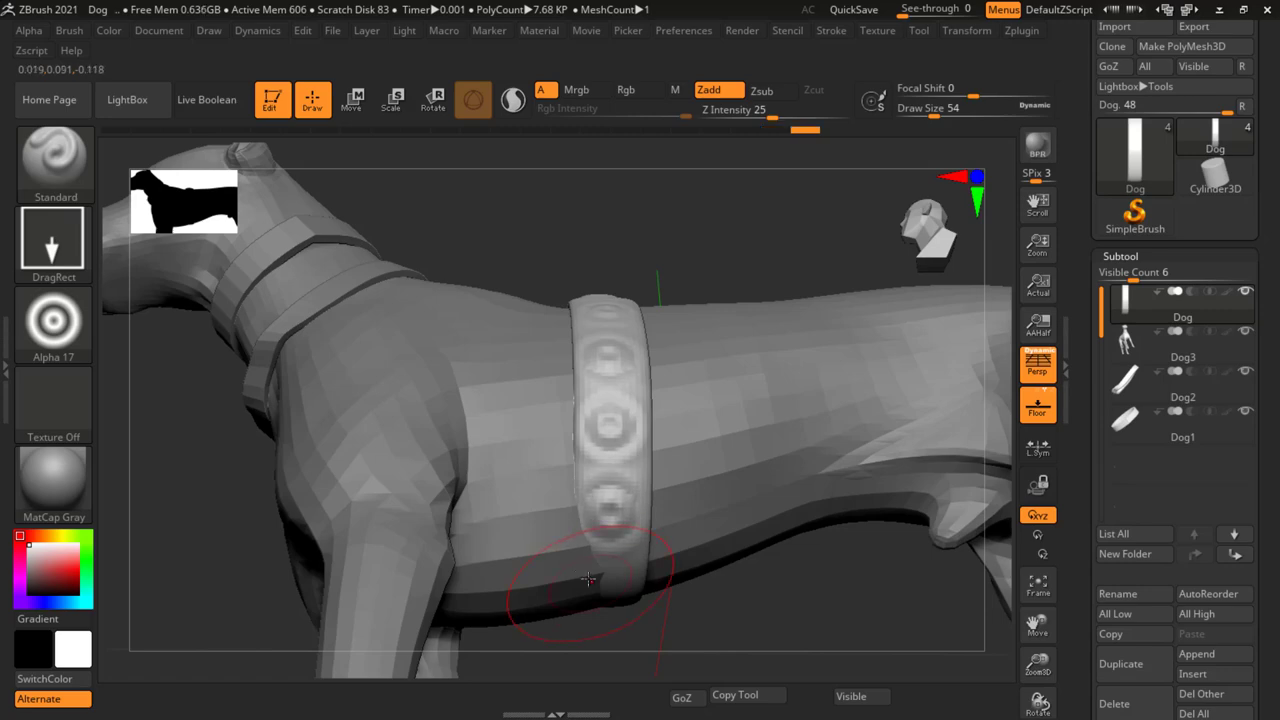
{"action": "right_click_drag", "start_coordinate": [609, 570], "coordinate": [643, 455]}
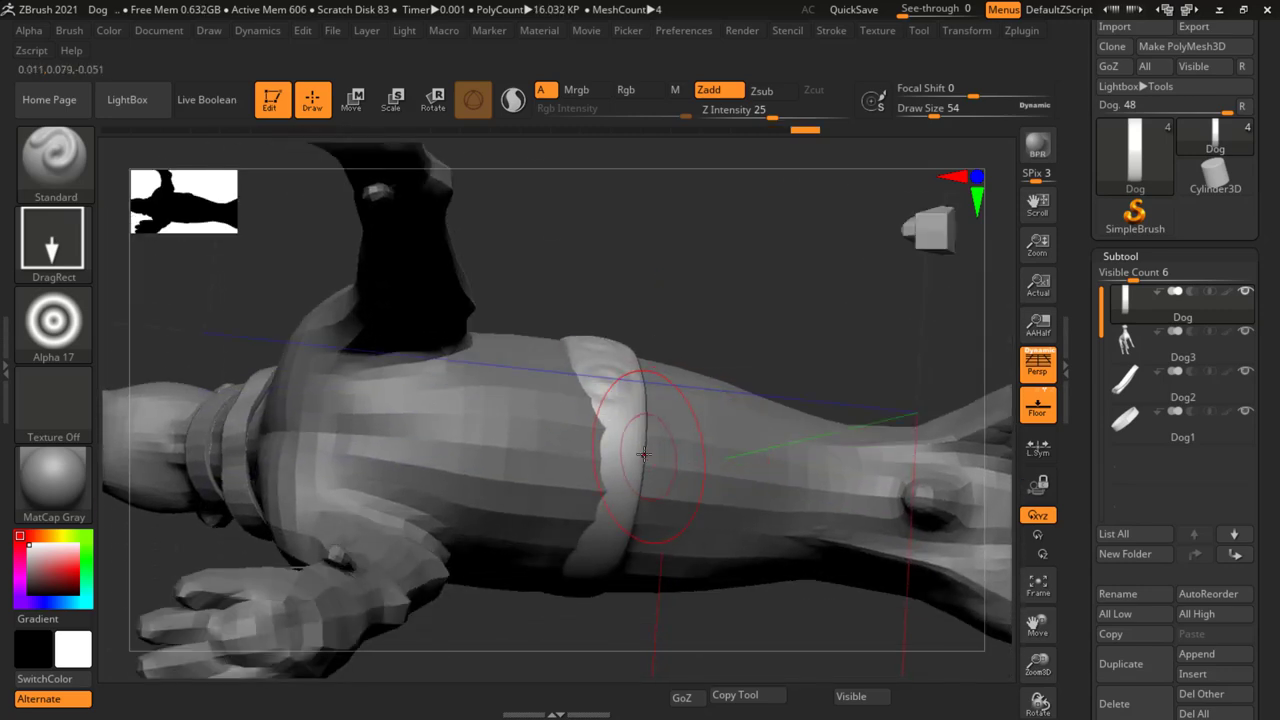
{"action": "left_click_drag", "start_coordinate": [627, 498], "coordinate": [596, 520]}
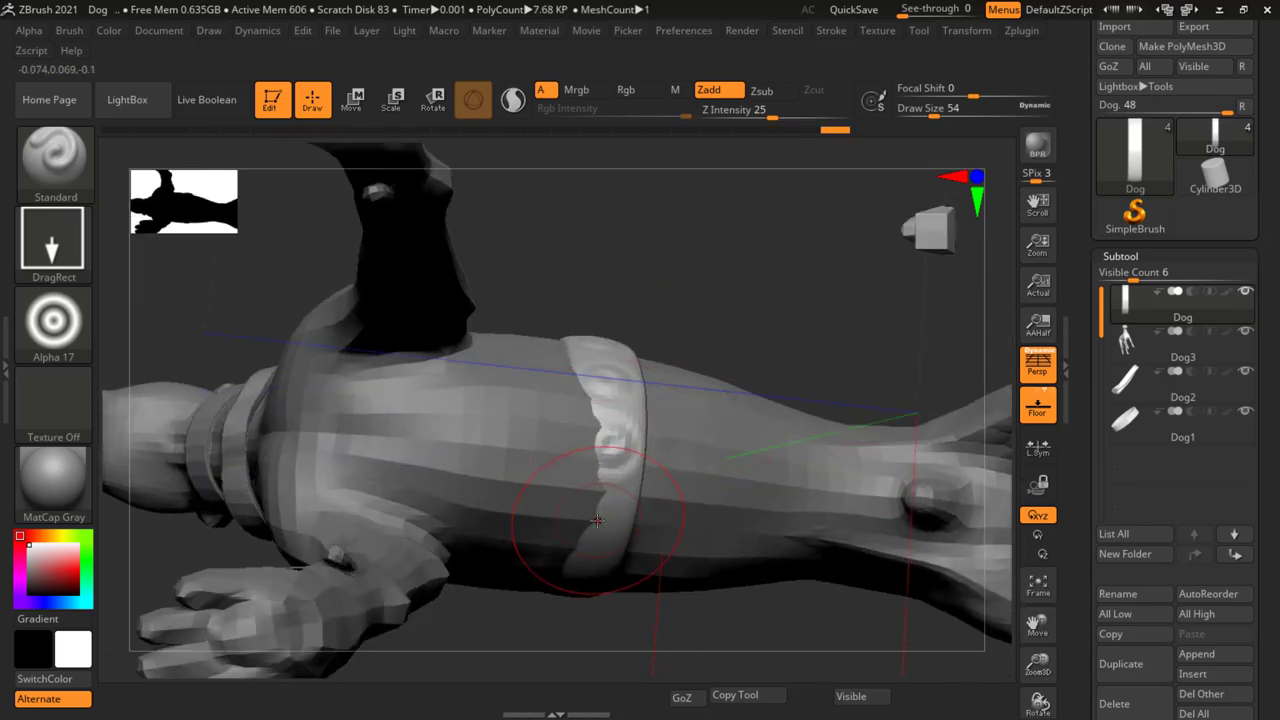
{"action": "right_click_drag", "start_coordinate": [656, 572], "coordinate": [545, 555]}
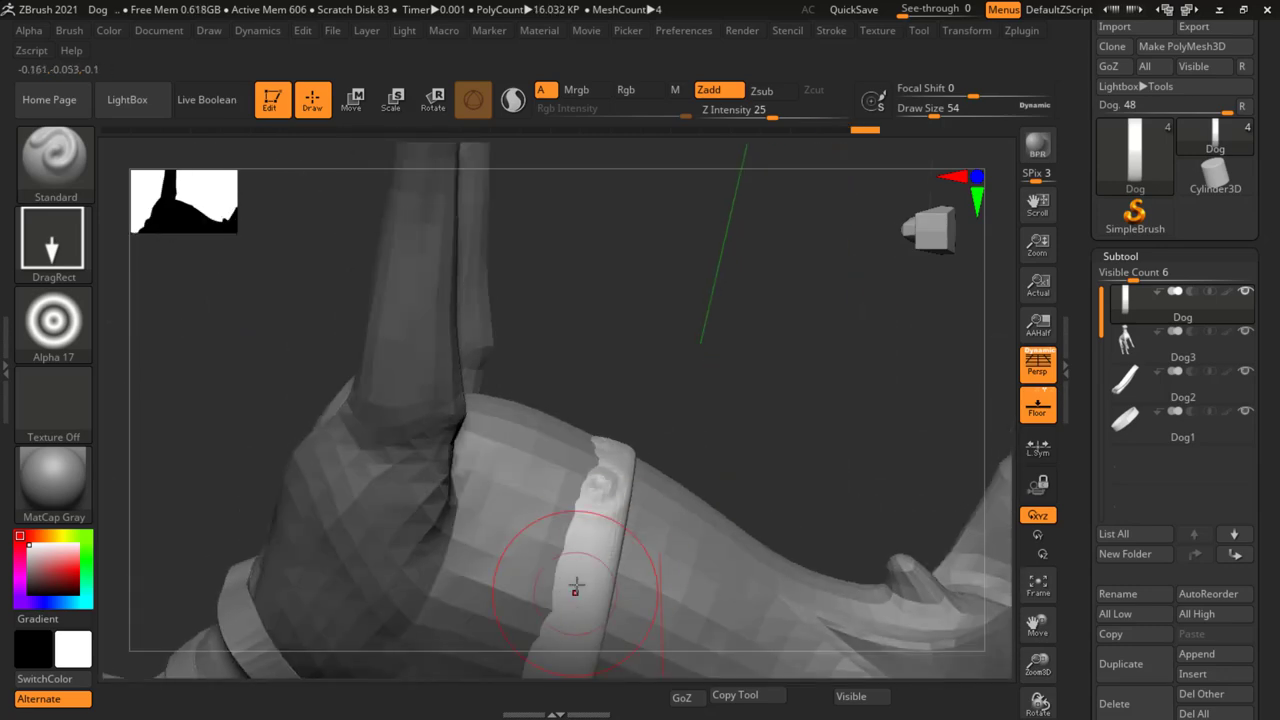
{"action": "left_click_drag", "start_coordinate": [590, 597], "coordinate": [580, 560]}
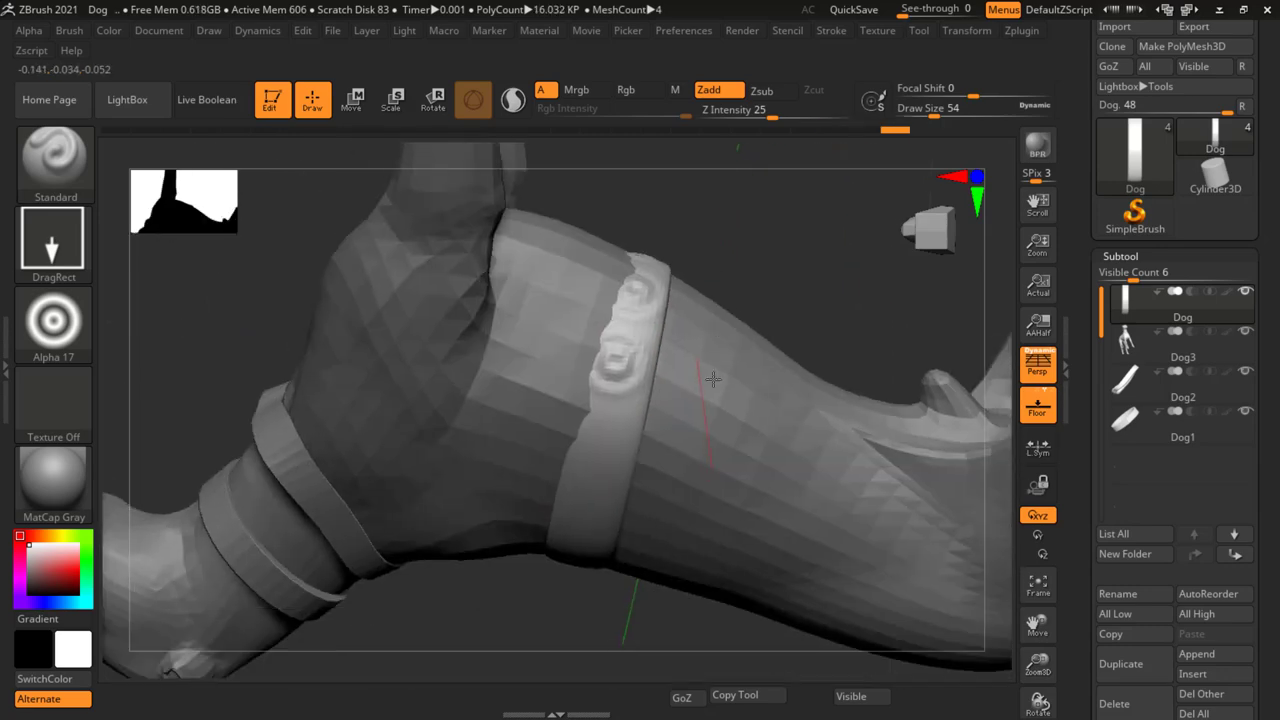
{"action": "right_click_drag", "start_coordinate": [585, 570], "coordinate": [648, 402]}
{"action": "left_click_drag", "start_coordinate": [611, 345], "coordinate": [600, 473]}
{"action": "right_click_drag", "start_coordinate": [628, 564], "coordinate": [580, 534]}
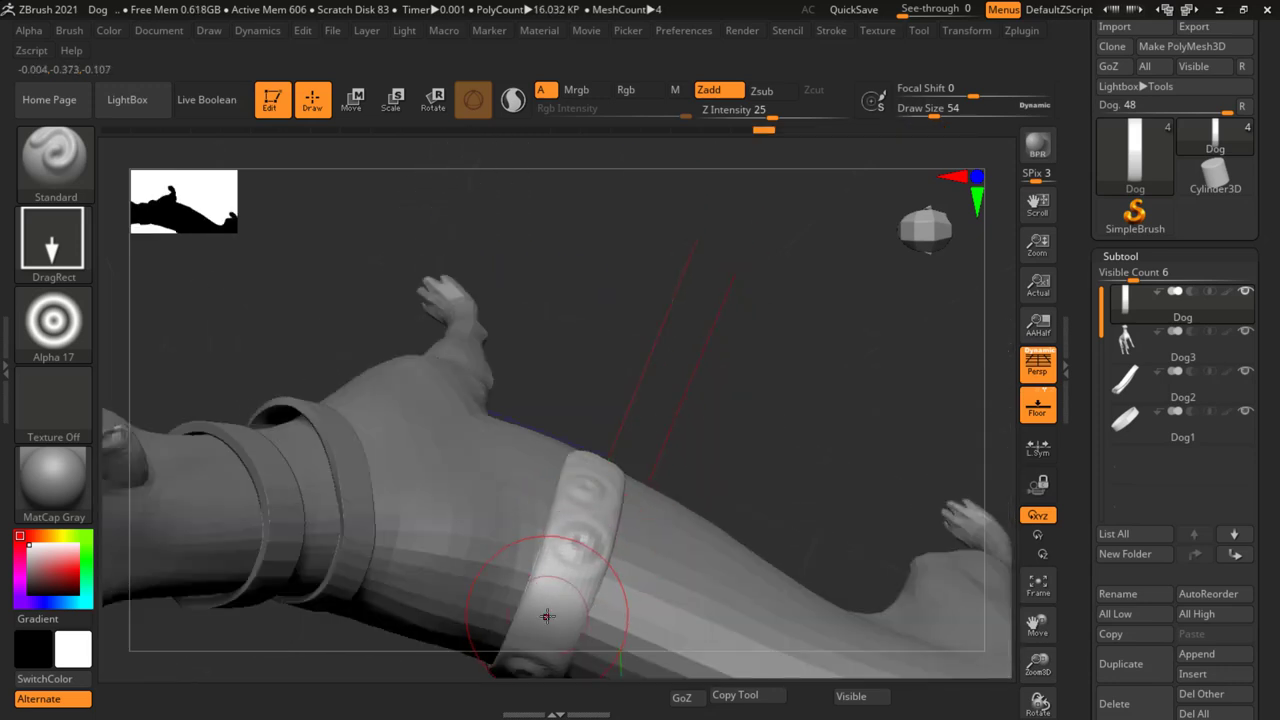
Undo the last strap stamps, redo them back, and shift the dog sideways.
{"action": "key", "text": "ctrl+z"}
{"action": "key", "text": "ctrl+z"}
{"action": "key", "text": "ctrl+shift+z"}
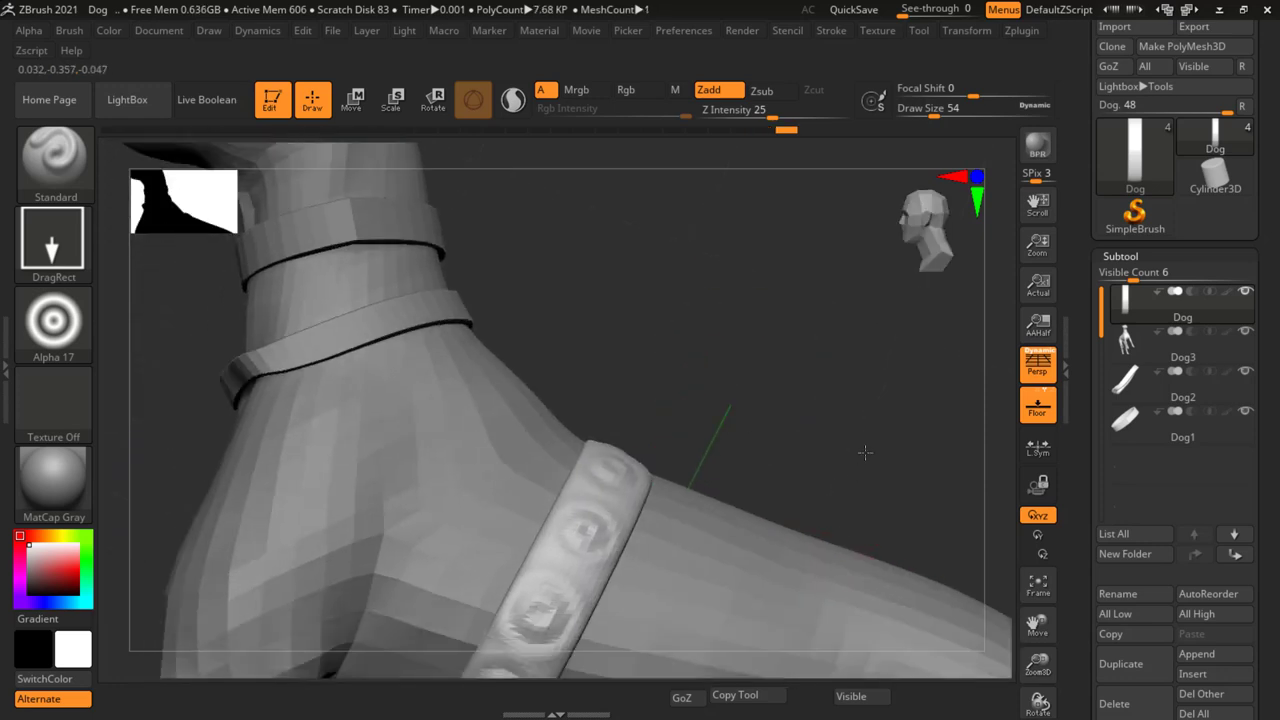
{"action": "key", "text": "ctrl+shift+z"}
{"action": "key", "text": "ctrl+shift+z"}
{"action": "key", "text": "ctrl+shift+z"}
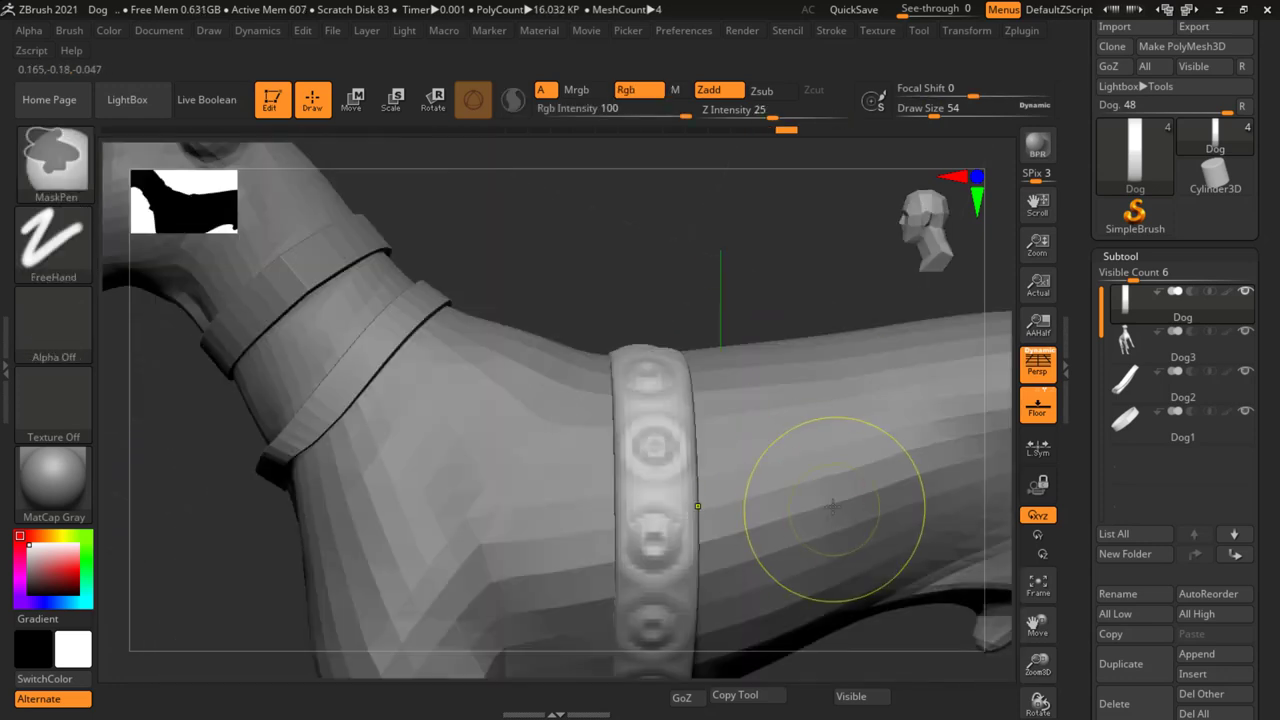
{"action": "key", "text": "ctrl+shift+z"}
{"action": "right_click_drag", "start_coordinate": [817, 505], "coordinate": [750, 535], "text": "alt"}
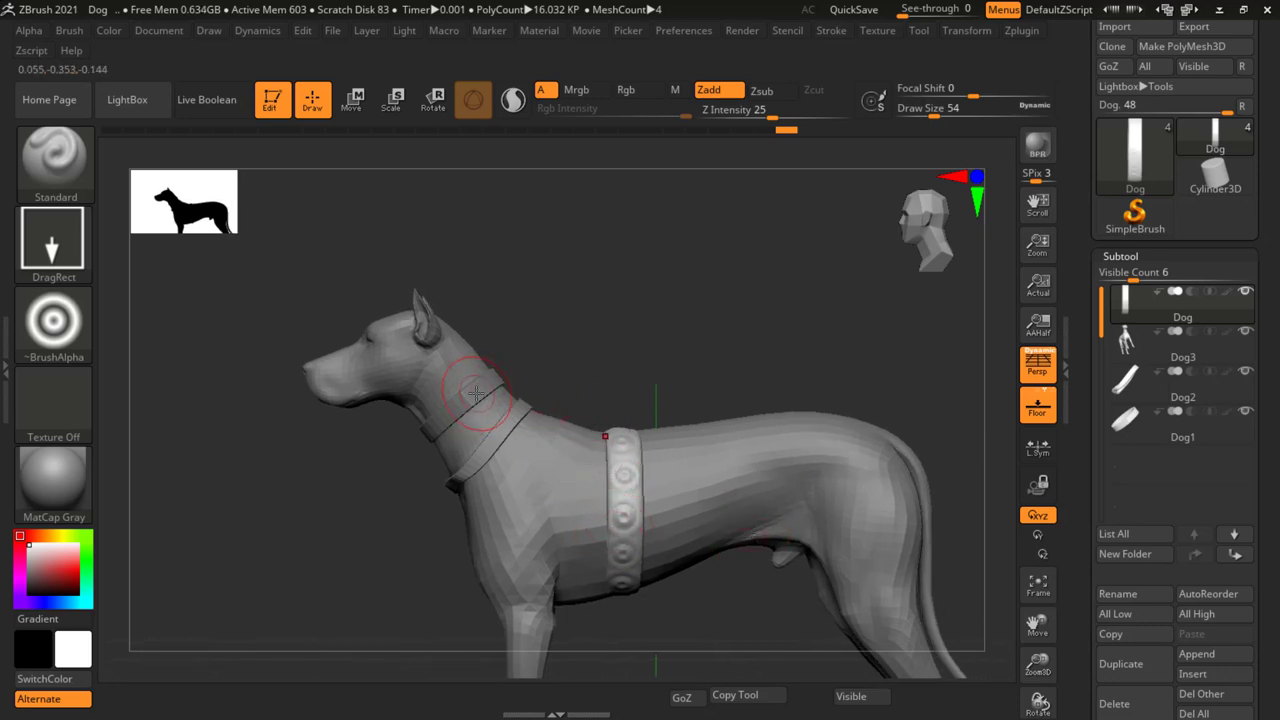
Select the Dog1 neck-collar subtool, face the collar, then list the C brushes.
{"action": "left_click", "coordinate": [482, 393], "text": "alt"}
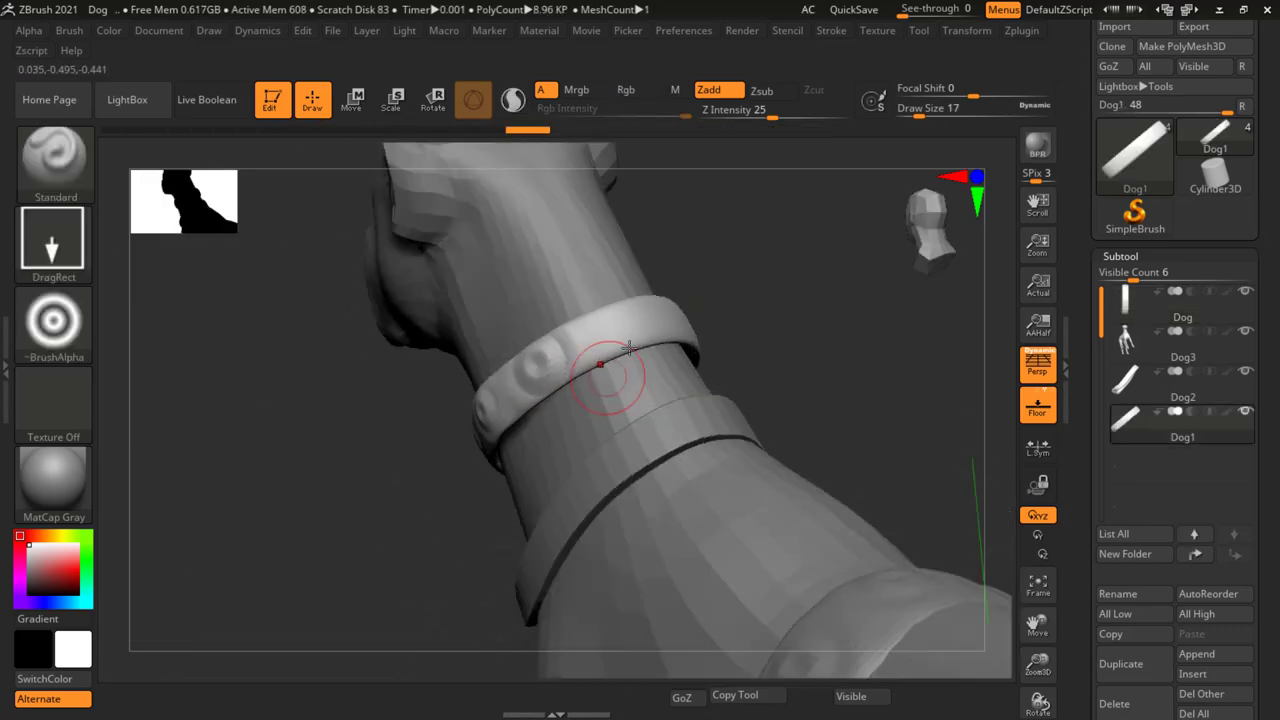
{"action": "mouse_move", "coordinate": [628, 347]}
{"action": "right_mouse_down"}
{"action": "mouse_move", "coordinate": [706, 313]}
{"action": "mouse_move", "coordinate": [766, 429]}
{"action": "mouse_move", "coordinate": [675, 392]}
{"action": "right_mouse_up"}
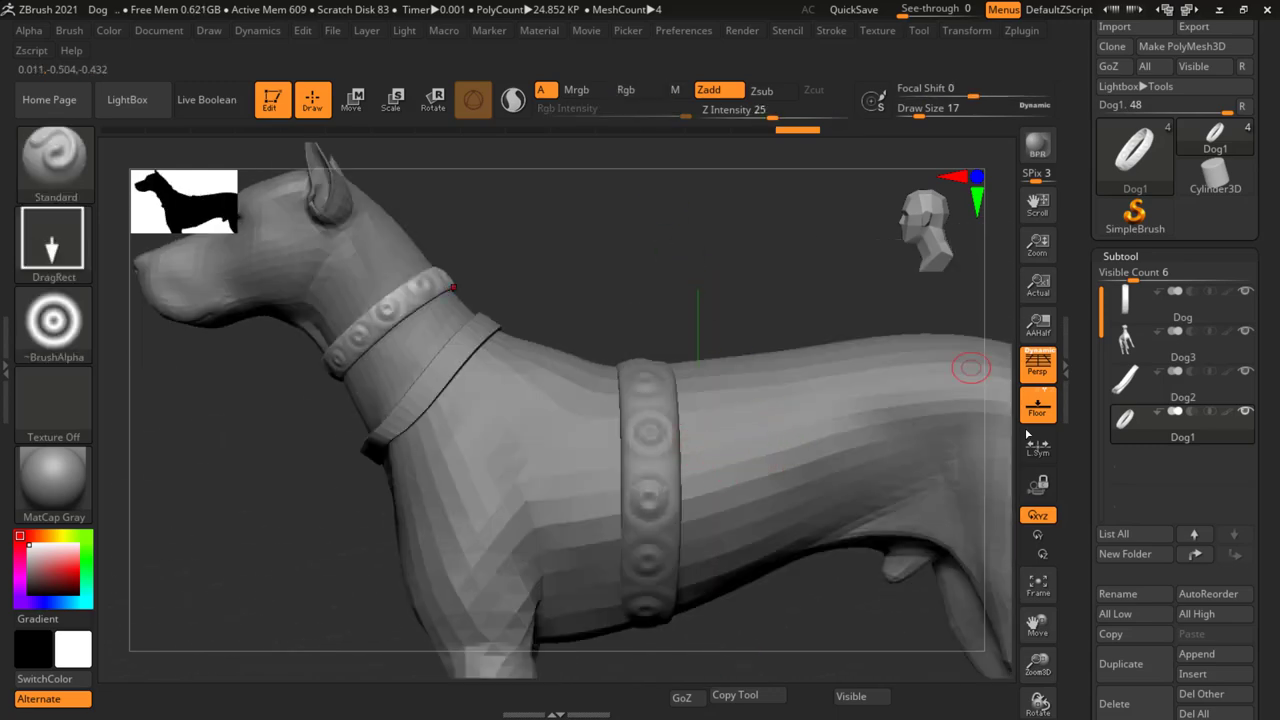
{"action": "left_click", "coordinate": [55, 160]}
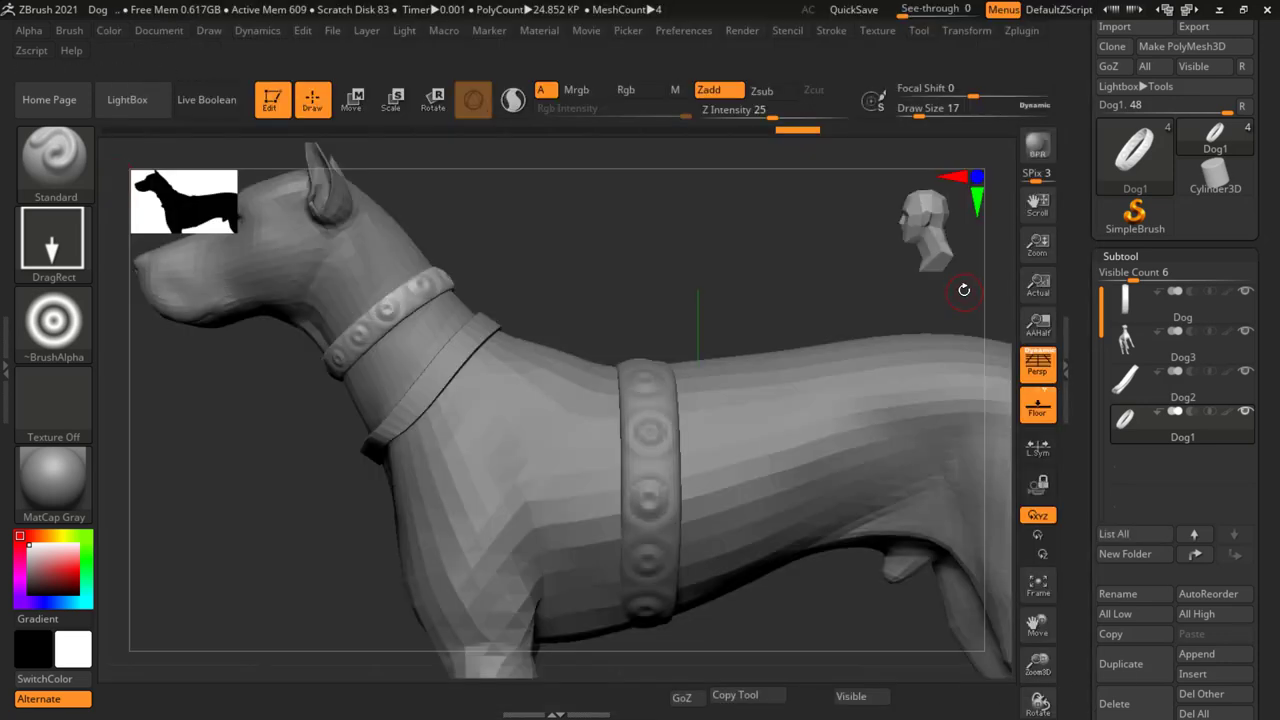
{"action": "key", "text": "b"}
{"action": "key", "text": "c"}
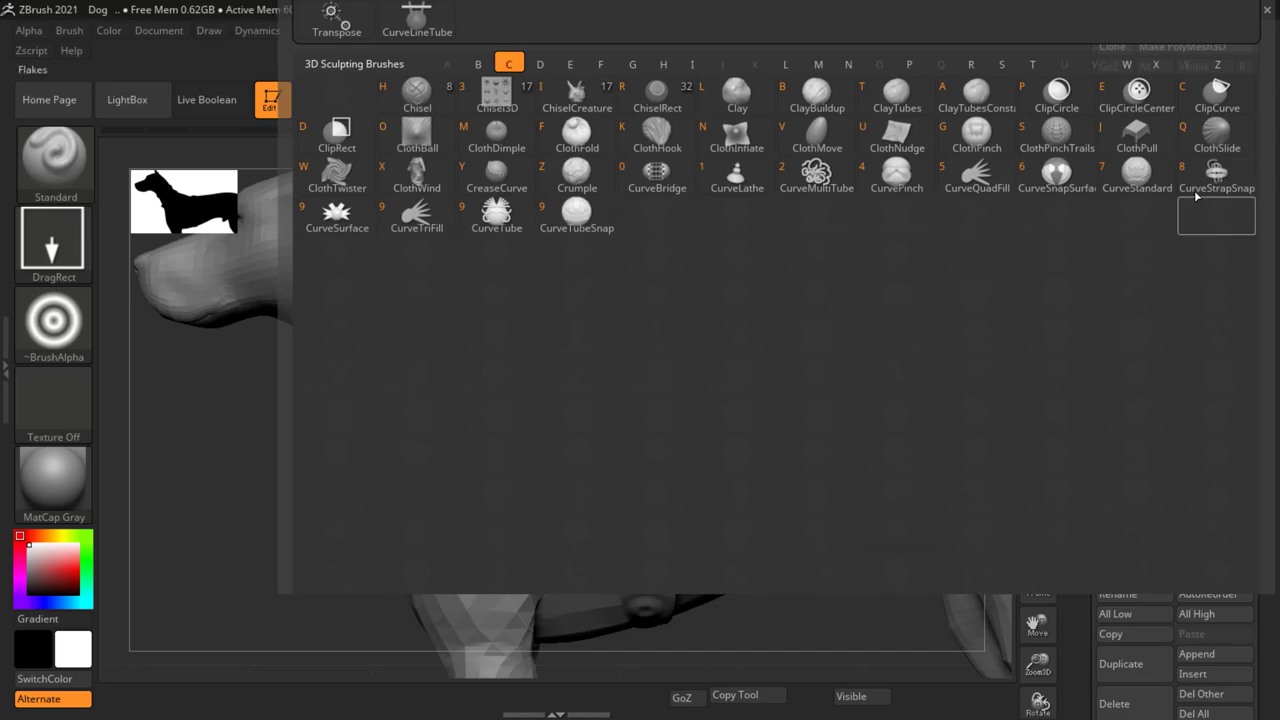
Make CurveStrapSnap the active brush and frame the whole dog in a side view.
{"action": "left_click", "coordinate": [1226, 186]}
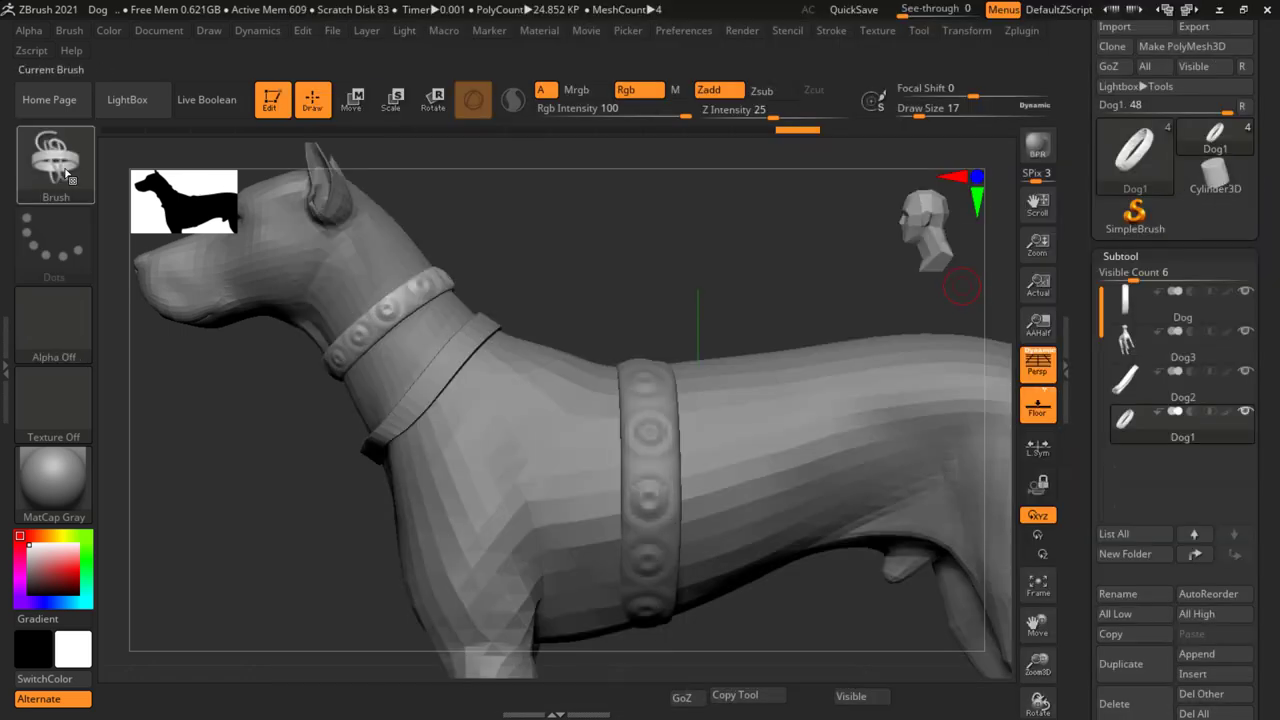
{"action": "scroll", "coordinate": [665, 329], "scroll_direction": "down", "scroll_amount": 5}
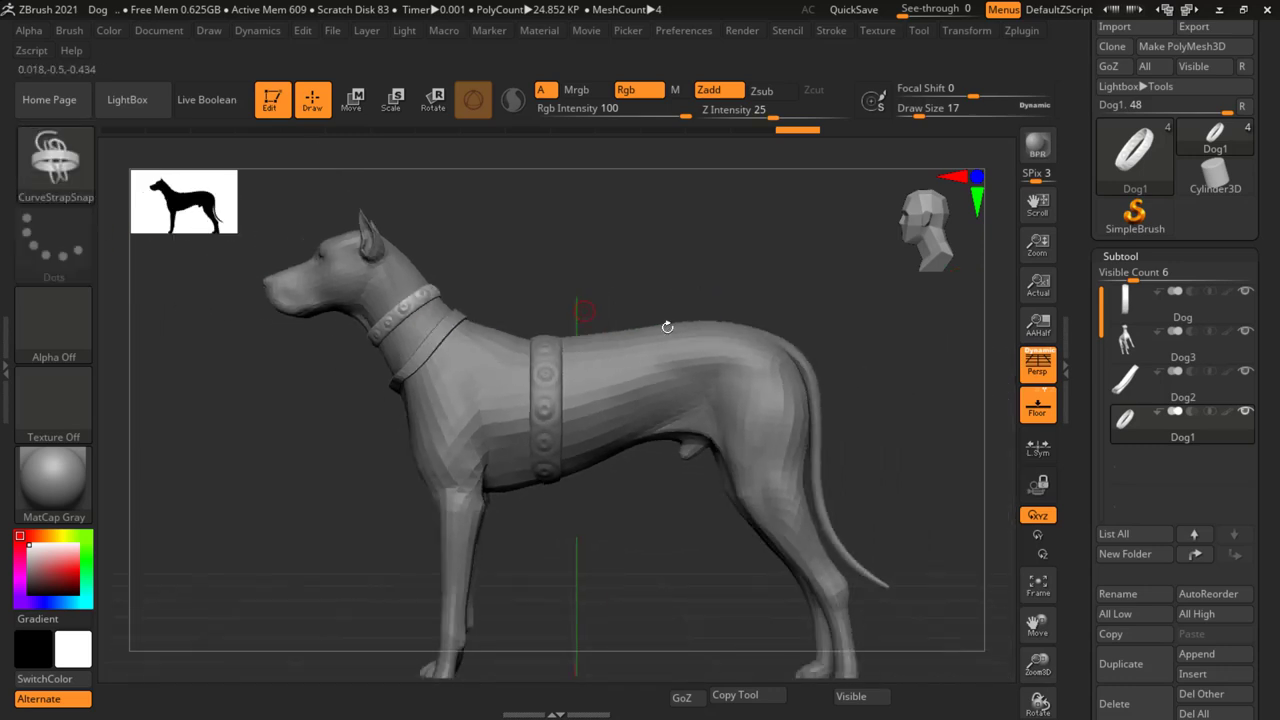
{"action": "right_click_drag", "start_coordinate": [703, 338], "coordinate": [641, 322], "text": "alt"}
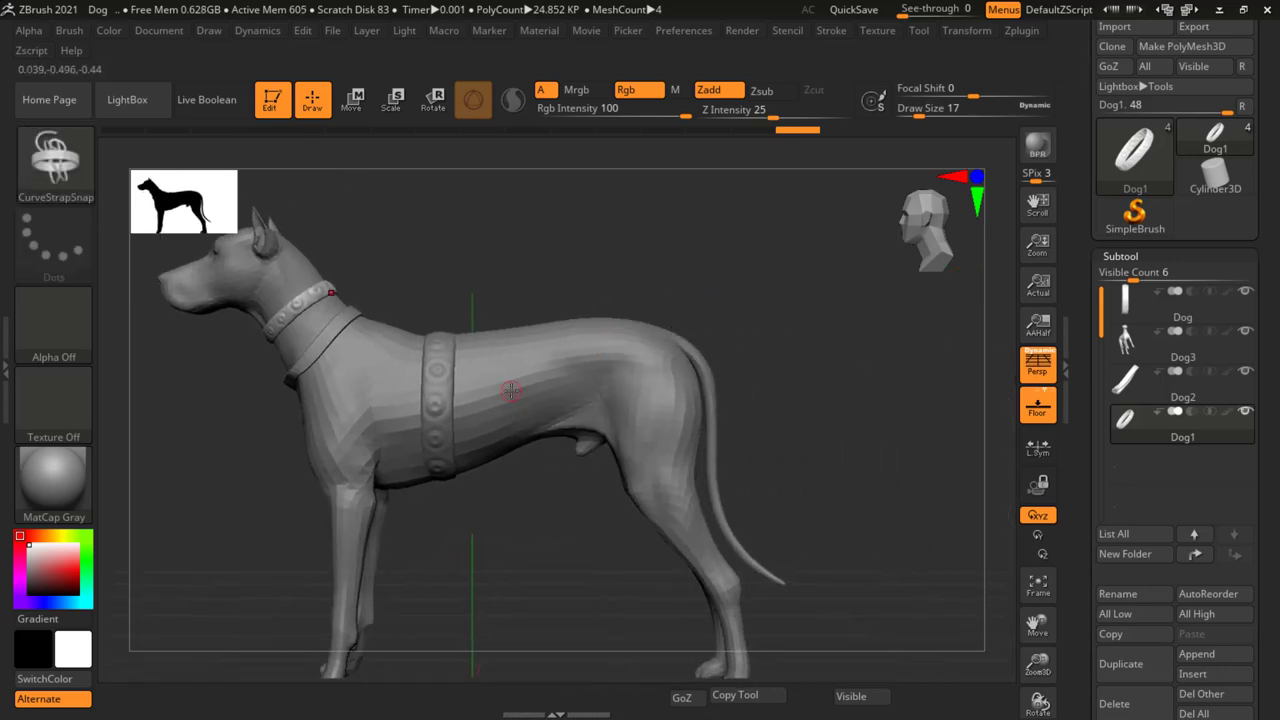
{"action": "mouse_move", "coordinate": [510, 391]}
{"action": "right_mouse_down"}
{"action": "mouse_move", "coordinate": [625, 268]}
{"action": "mouse_move", "coordinate": [734, 280]}
{"action": "mouse_move", "coordinate": [720, 288]}
{"action": "right_mouse_up"}
{"action": "key", "text": "space"}
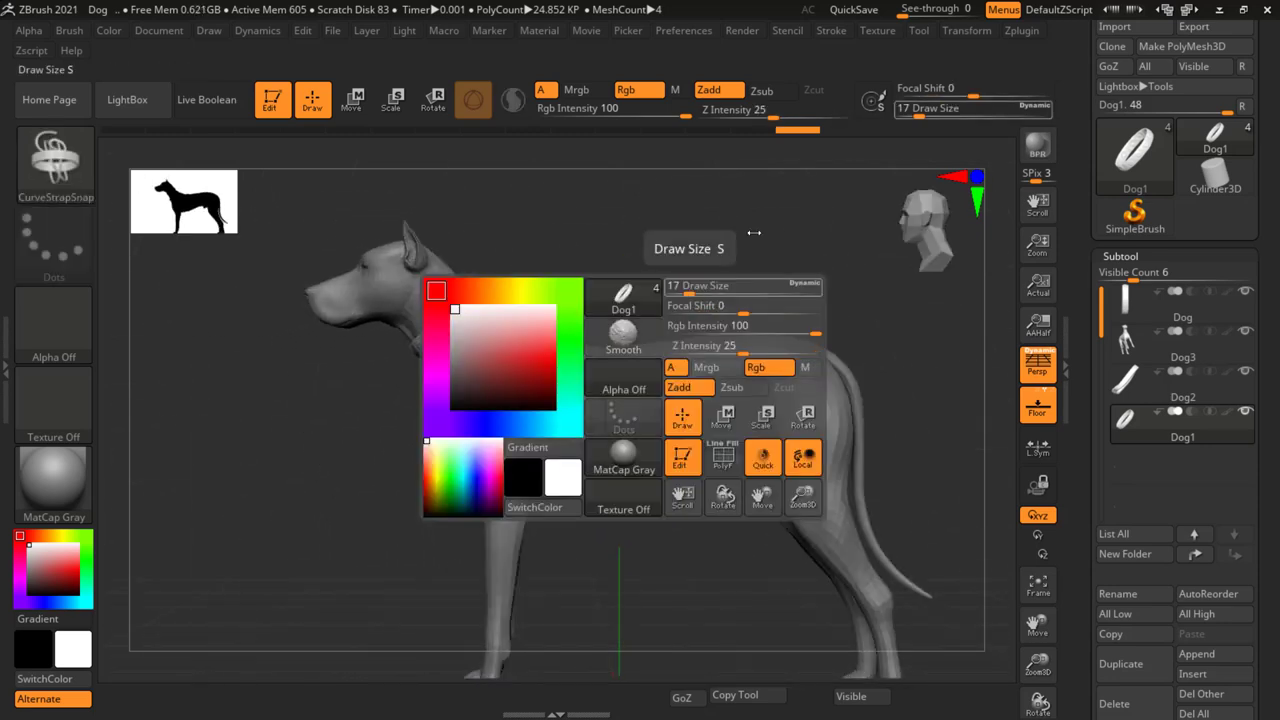